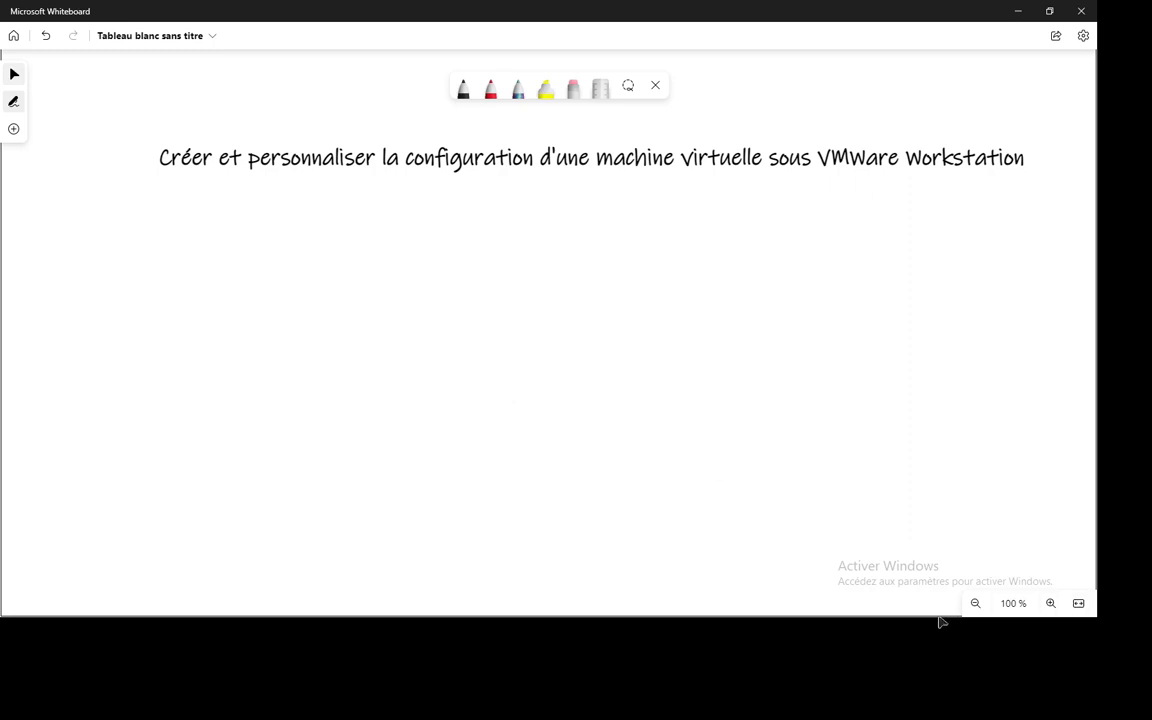
pyautogui.click(879, 605)
pyautogui.click(439, 332)
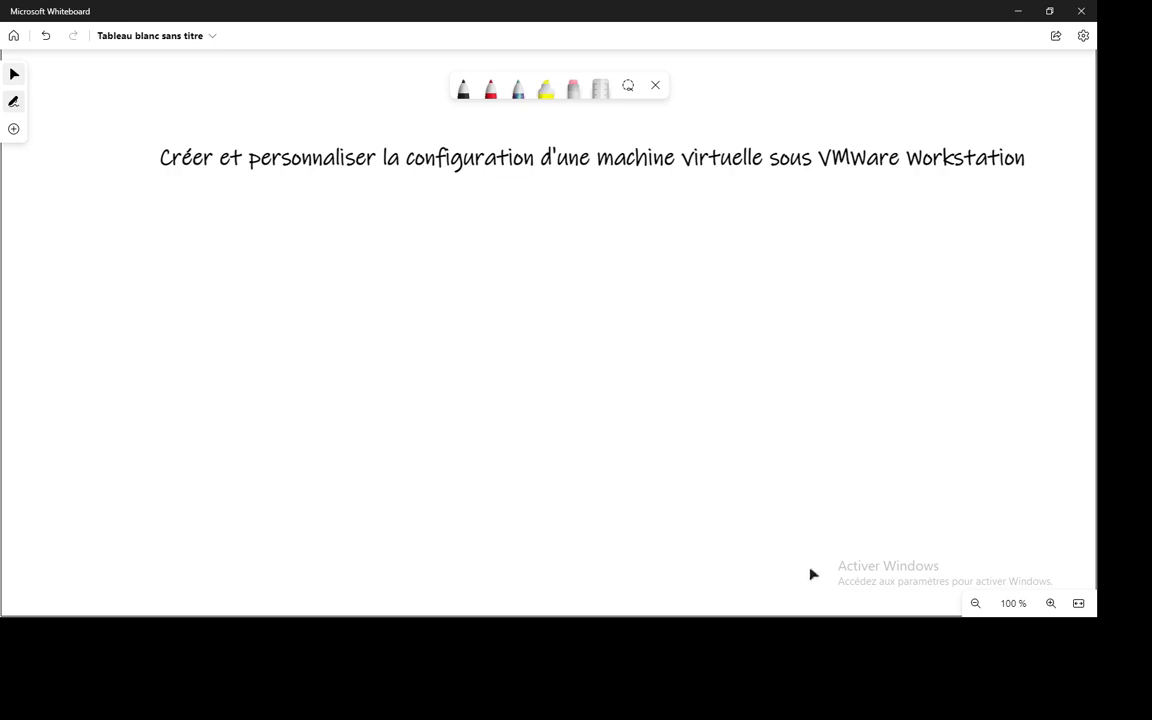
pyautogui.press('super')
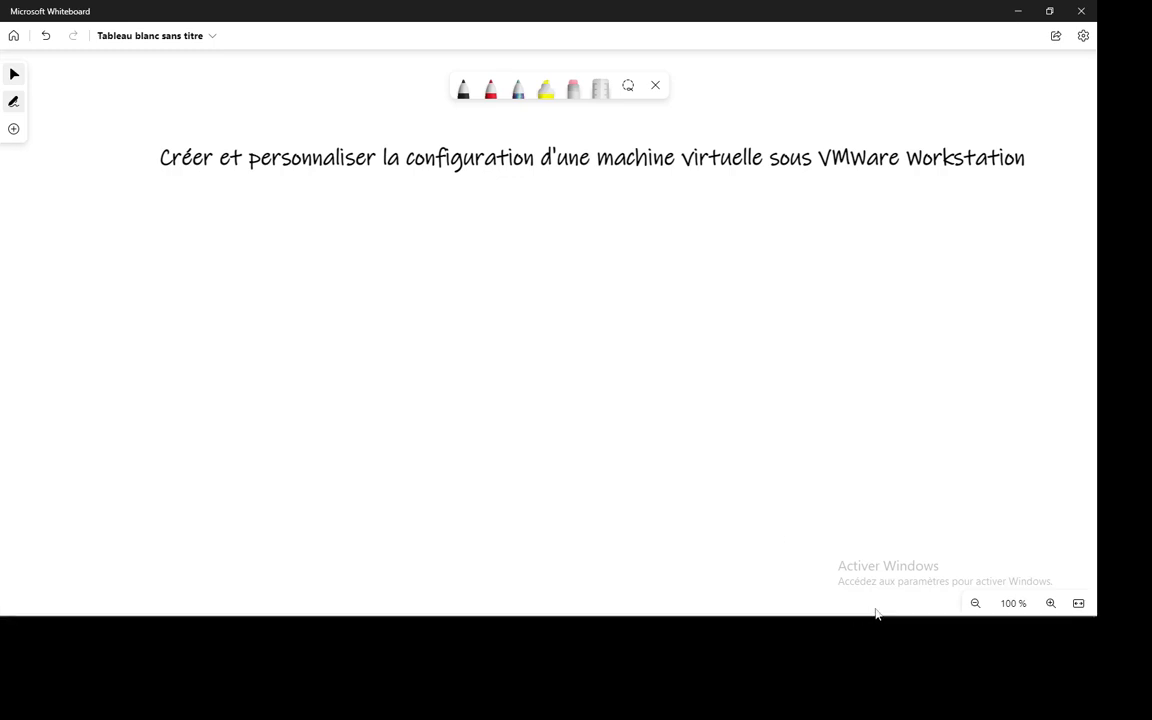
pyautogui.click(876, 609)
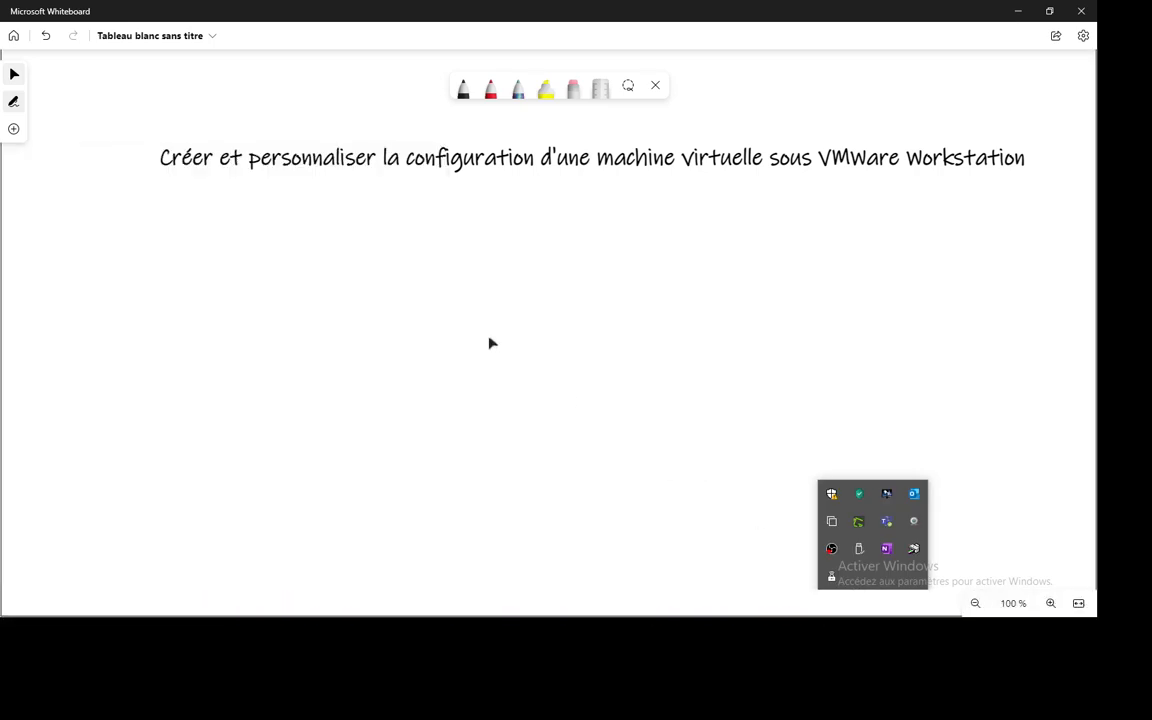
pyautogui.click(489, 338)
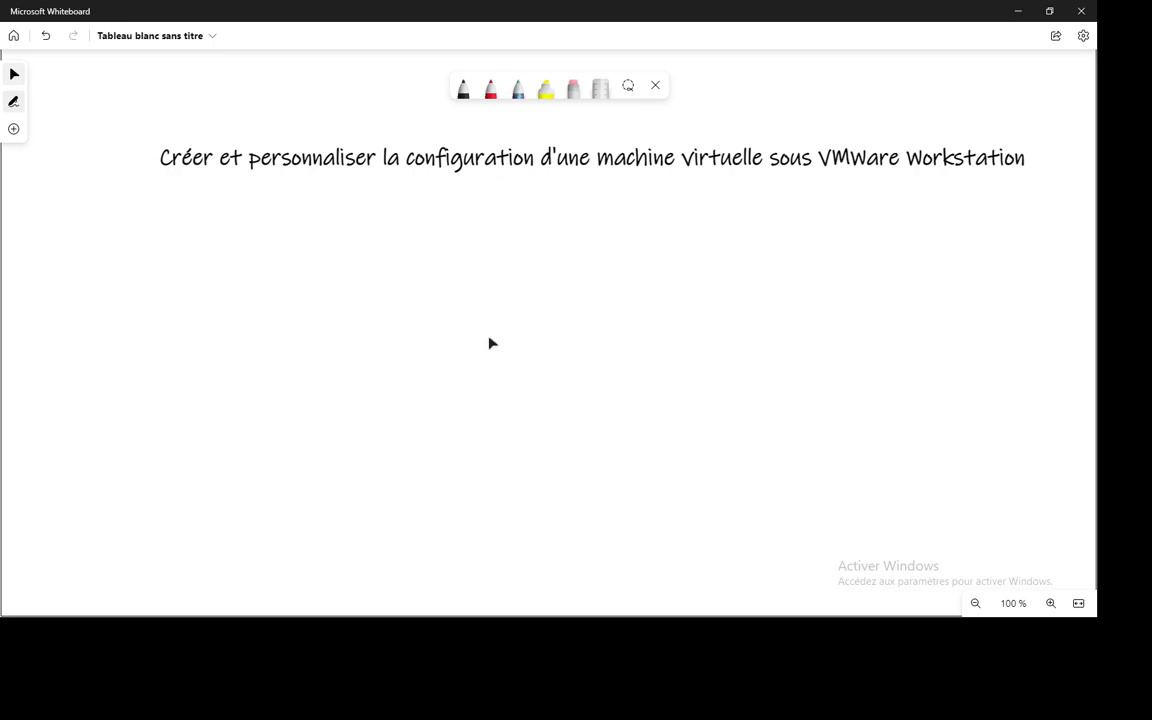
# Draw a large four-sided frame with the black pen below the title and a smaller frame inside it labelled "VMware"
pyautogui.click(462, 90)
pyautogui.moveTo(420, 277); pyautogui.dragTo(430, 405)
pyautogui.moveTo(435, 469); pyautogui.dragTo(436, 528)
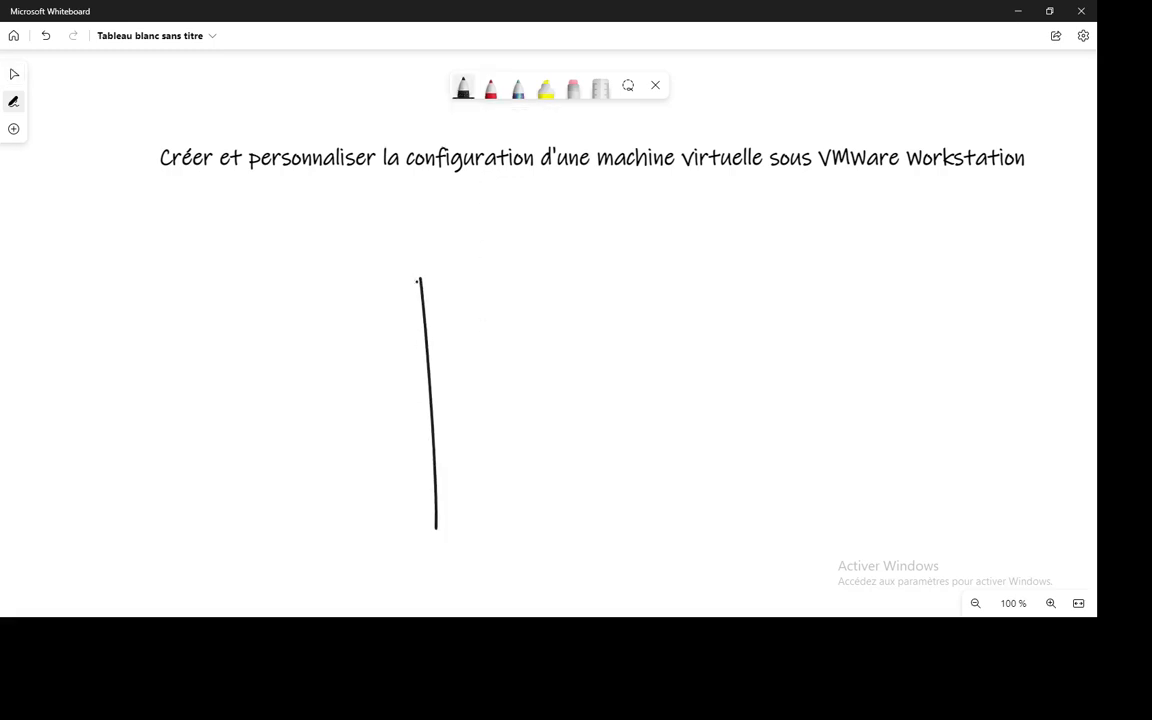
pyautogui.moveTo(419, 279)
pyautogui.mouseDown()
pyautogui.moveTo(761, 365)
pyautogui.moveTo(436, 517)
pyautogui.mouseUp()
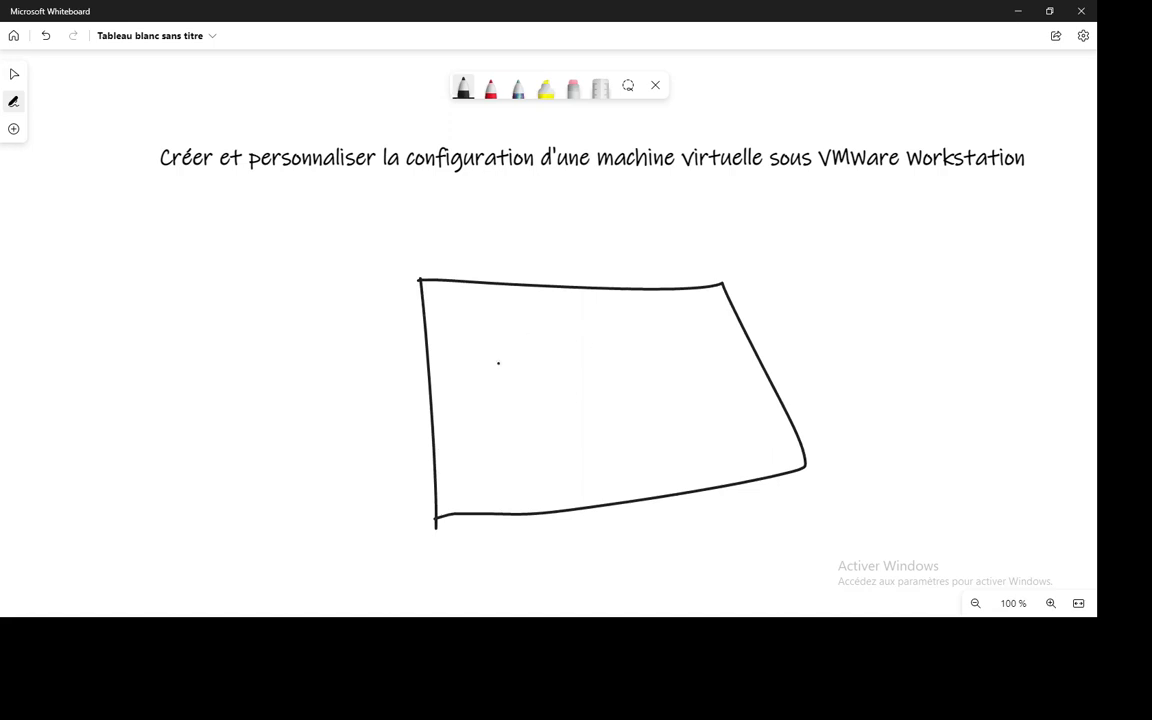
pyautogui.moveTo(486, 342)
pyautogui.mouseDown()
pyautogui.moveTo(490, 470)
pyautogui.moveTo(733, 465)
pyautogui.moveTo(720, 327)
pyautogui.moveTo(521, 328)
pyautogui.moveTo(486, 342)
pyautogui.moveTo(504, 313)
pyautogui.moveTo(537, 304)
pyautogui.moveTo(558, 341)
pyautogui.moveTo(581, 303)
pyautogui.moveTo(597, 337)
pyautogui.moveTo(735, 330)
pyautogui.mouseUp()
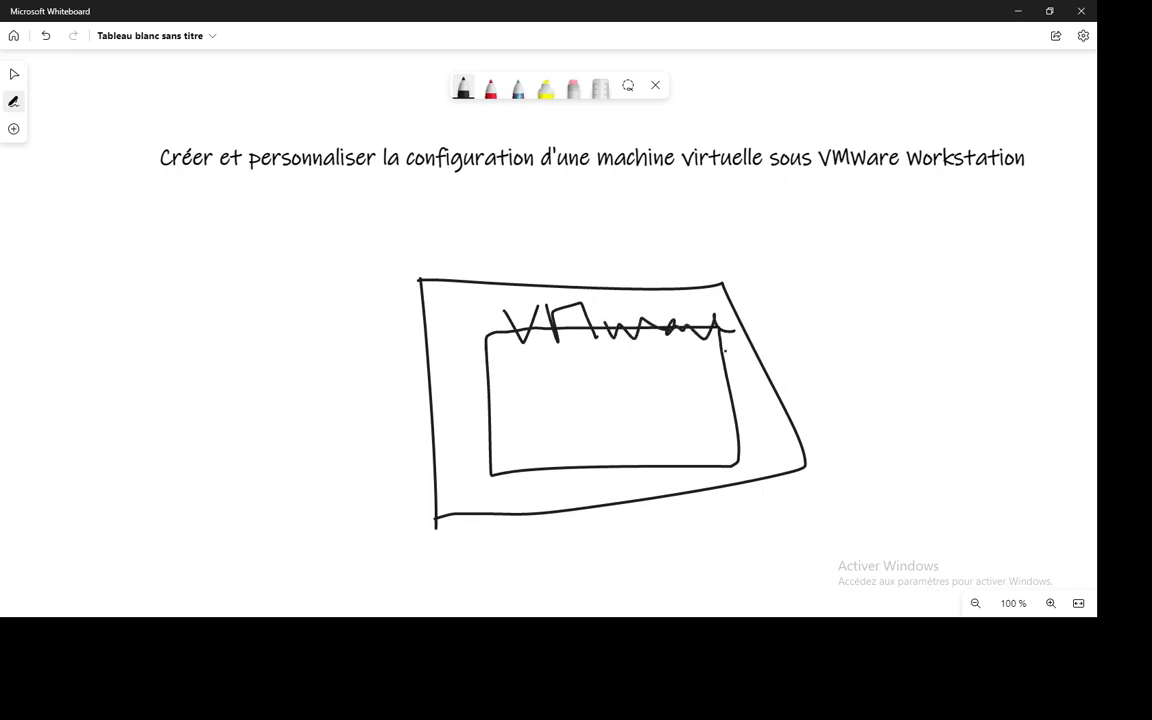
# Draw two small boxes labelled "VM1" and "VM2" inside the VMware frame and label the outer frame "PC"
pyautogui.moveTo(527, 378); pyautogui.dragTo(540, 425)
pyautogui.moveTo(525, 378)
pyautogui.mouseDown()
pyautogui.moveTo(558, 372)
pyautogui.moveTo(523, 418)
pyautogui.mouseUp()
pyautogui.moveTo(589, 377)
pyautogui.mouseDown()
pyautogui.moveTo(593, 400)
pyautogui.moveTo(622, 366)
pyautogui.moveTo(645, 394)
pyautogui.moveTo(684, 392)
pyautogui.moveTo(663, 440)
pyautogui.moveTo(692, 405)
pyautogui.moveTo(661, 437)
pyautogui.moveTo(713, 430)
pyautogui.moveTo(722, 453)
pyautogui.moveTo(758, 452)
pyautogui.mouseUp()
pyautogui.click(650, 392)
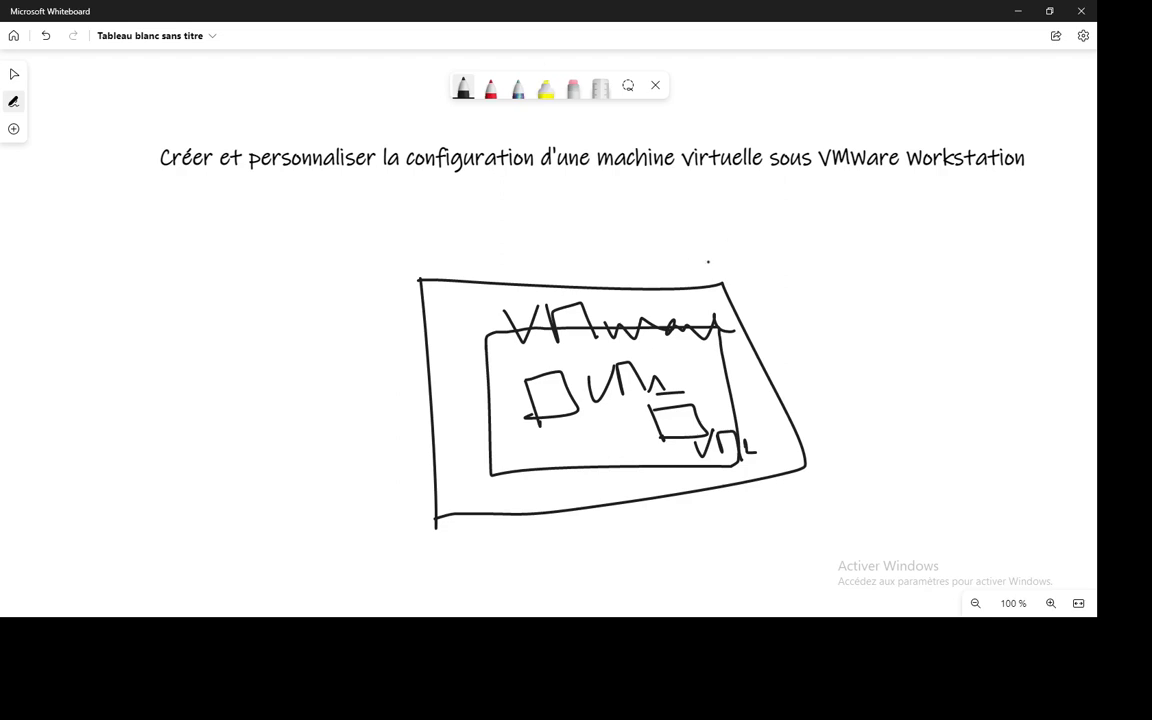
pyautogui.moveTo(688, 224)
pyautogui.mouseDown()
pyautogui.moveTo(697, 281)
pyautogui.moveTo(683, 258)
pyautogui.mouseUp()
pyautogui.moveTo(755, 246); pyautogui.dragTo(829, 271)
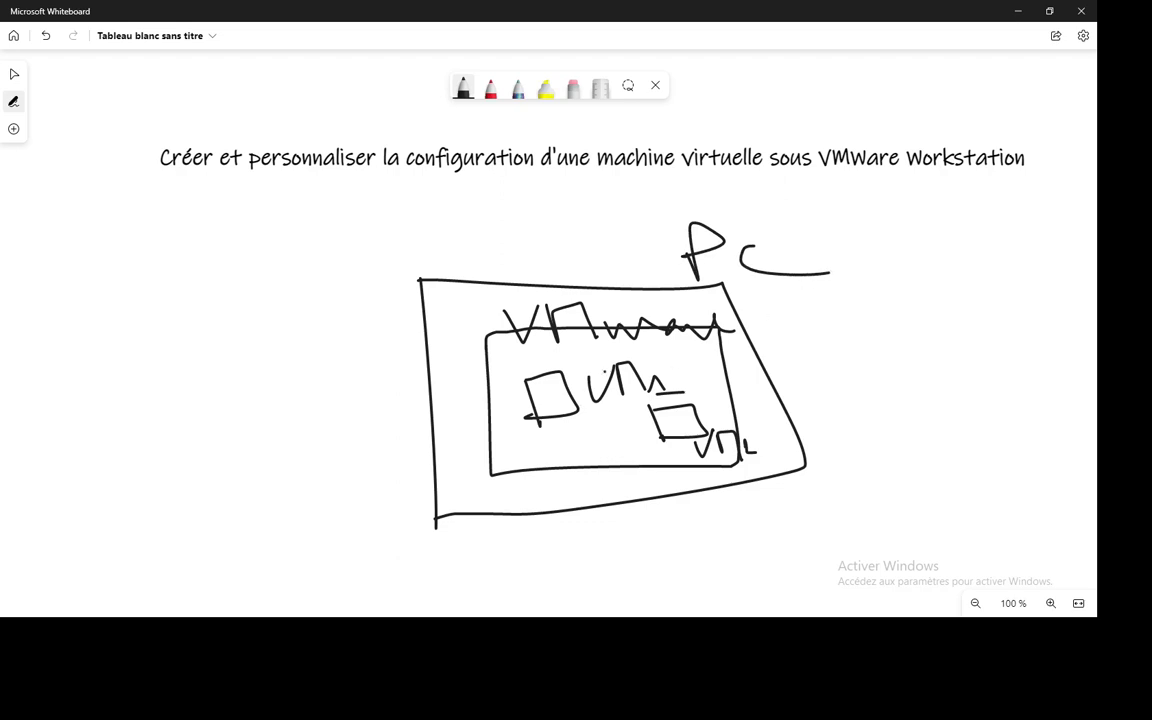
# Draw a second frame labelled "PC1" beside the PC frame and add connecting lines between the two PCs and between VM1 and VM2
pyautogui.moveTo(906, 268); pyautogui.dragTo(938, 489)
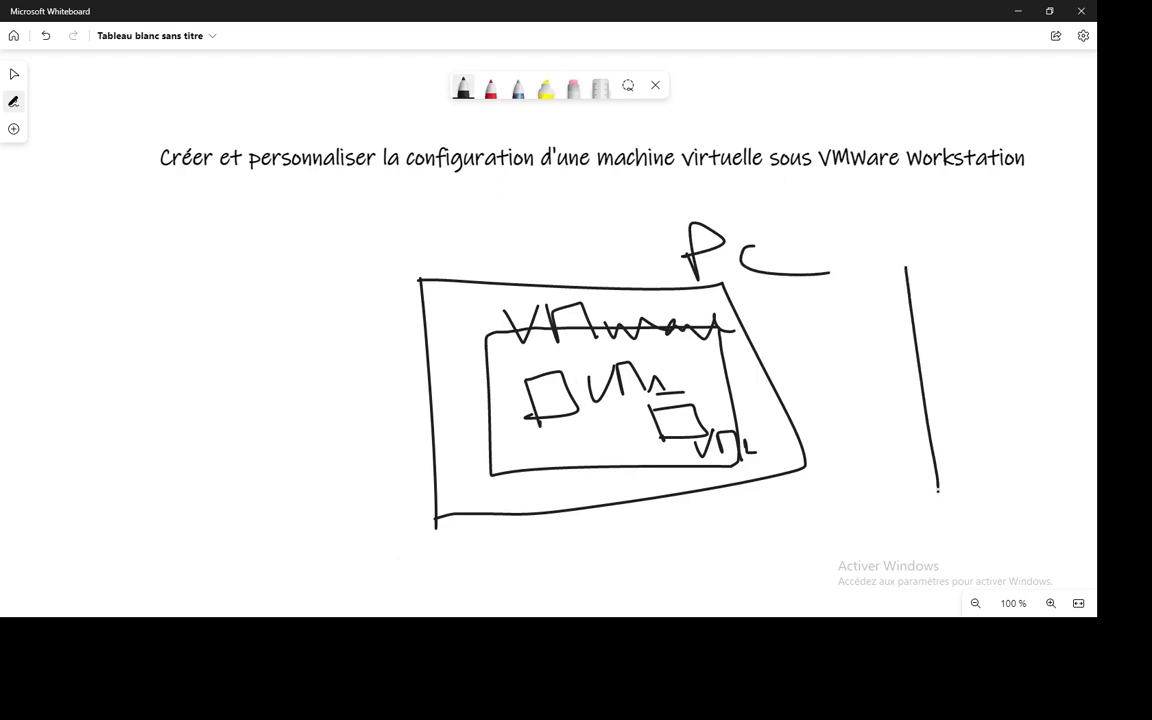
pyautogui.moveTo(906, 268)
pyautogui.mouseDown()
pyautogui.moveTo(1000, 268)
pyautogui.moveTo(886, 474)
pyautogui.moveTo(887, 448)
pyautogui.mouseUp()
pyautogui.moveTo(911, 194)
pyautogui.mouseDown()
pyautogui.moveTo(920, 256)
pyautogui.moveTo(924, 234)
pyautogui.moveTo(1012, 256)
pyautogui.mouseUp()
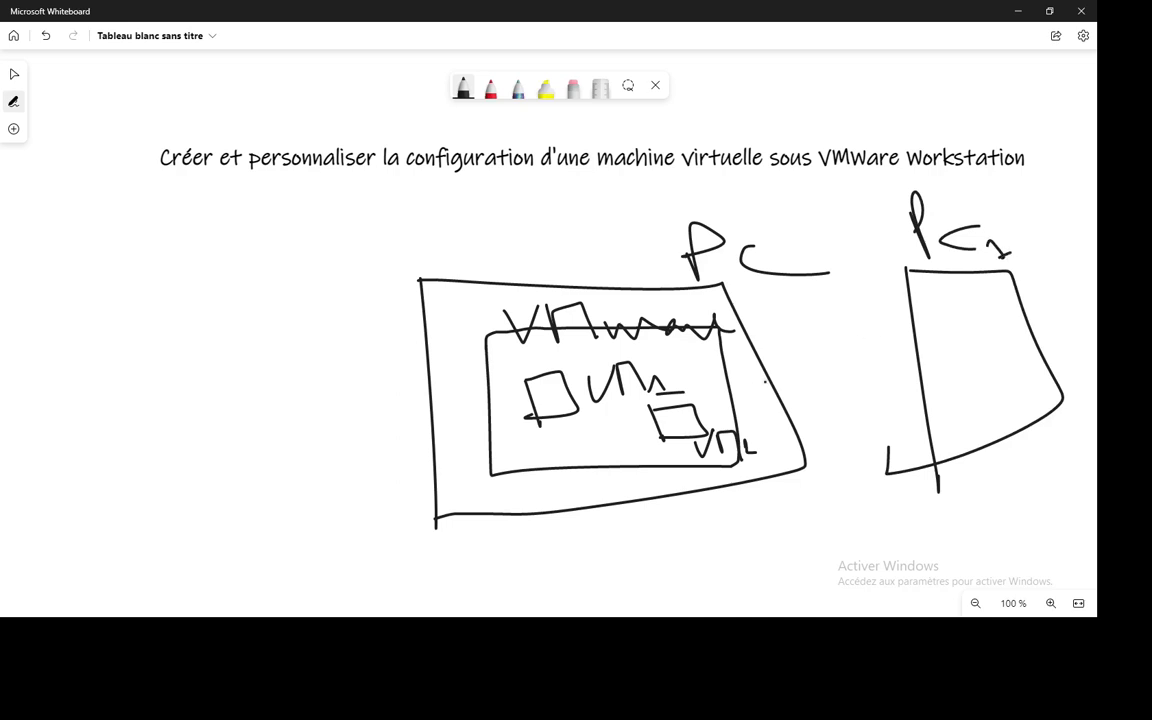
pyautogui.moveTo(757, 382); pyautogui.dragTo(925, 355)
pyautogui.moveTo(540, 410)
pyautogui.mouseDown()
pyautogui.moveTo(540, 426)
pyautogui.moveTo(657, 424)
pyautogui.mouseUp()
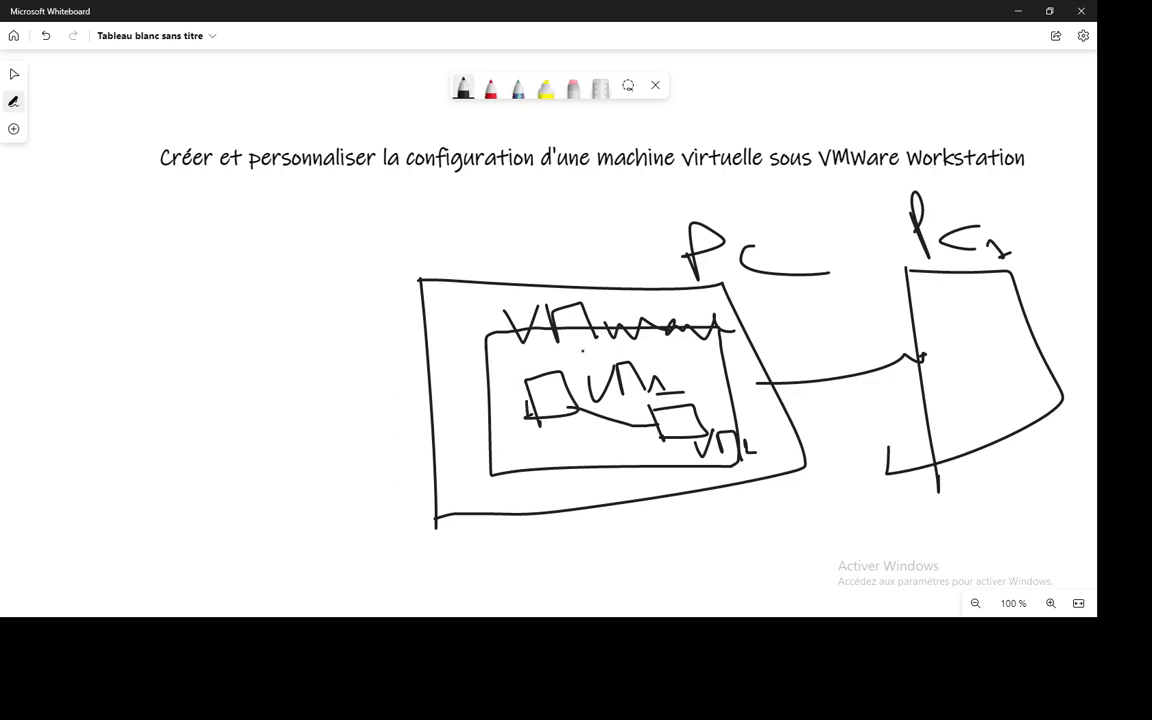
# Handwrite "Win" above the PC frame, beside its "PC" label
pyautogui.moveTo(447, 240)
pyautogui.mouseDown()
pyautogui.moveTo(482, 250)
pyautogui.moveTo(505, 218)
pyautogui.mouseUp()
pyautogui.click(531, 255)
pyautogui.moveTo(548, 263)
pyautogui.mouseDown()
pyautogui.moveTo(565, 250)
pyautogui.moveTo(590, 262)
pyautogui.mouseUp()
pyautogui.click(598, 243)
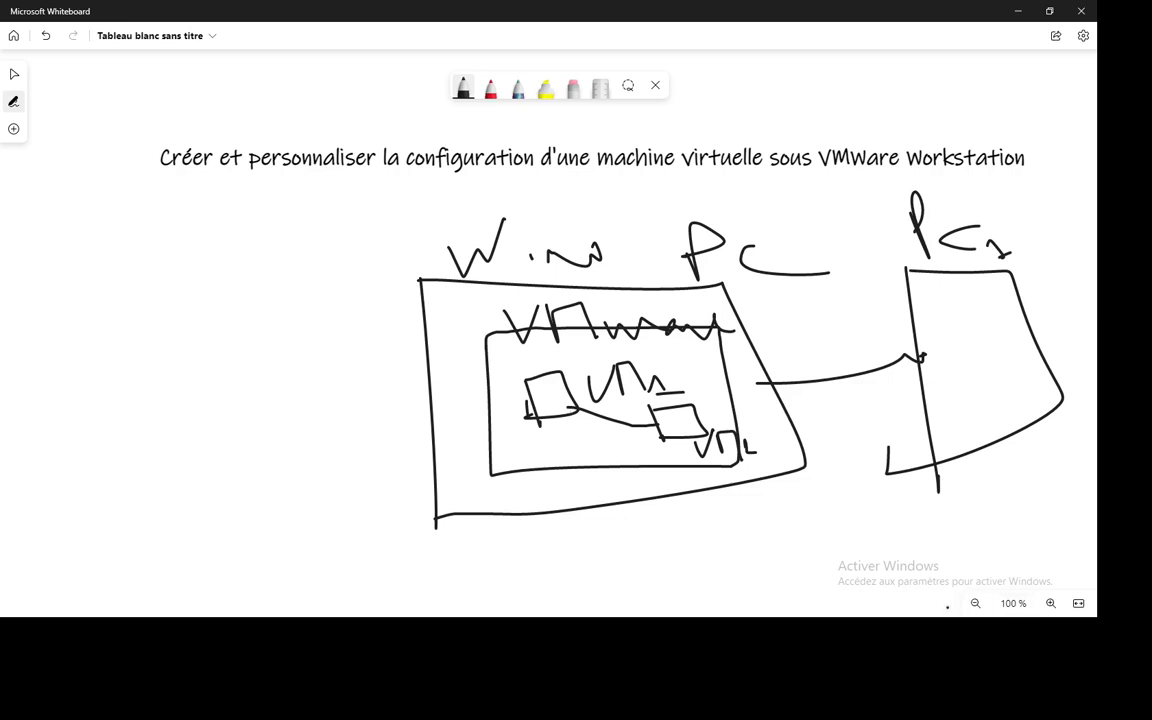
pyautogui.press('super')
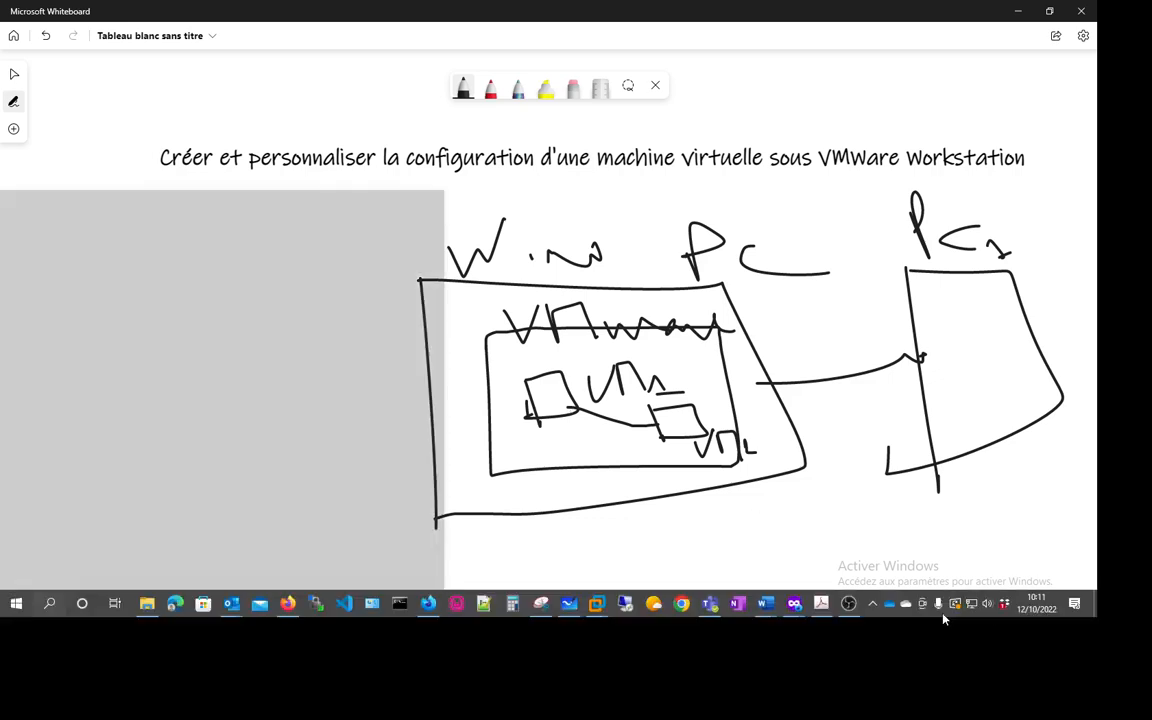
pyautogui.click(872, 604)
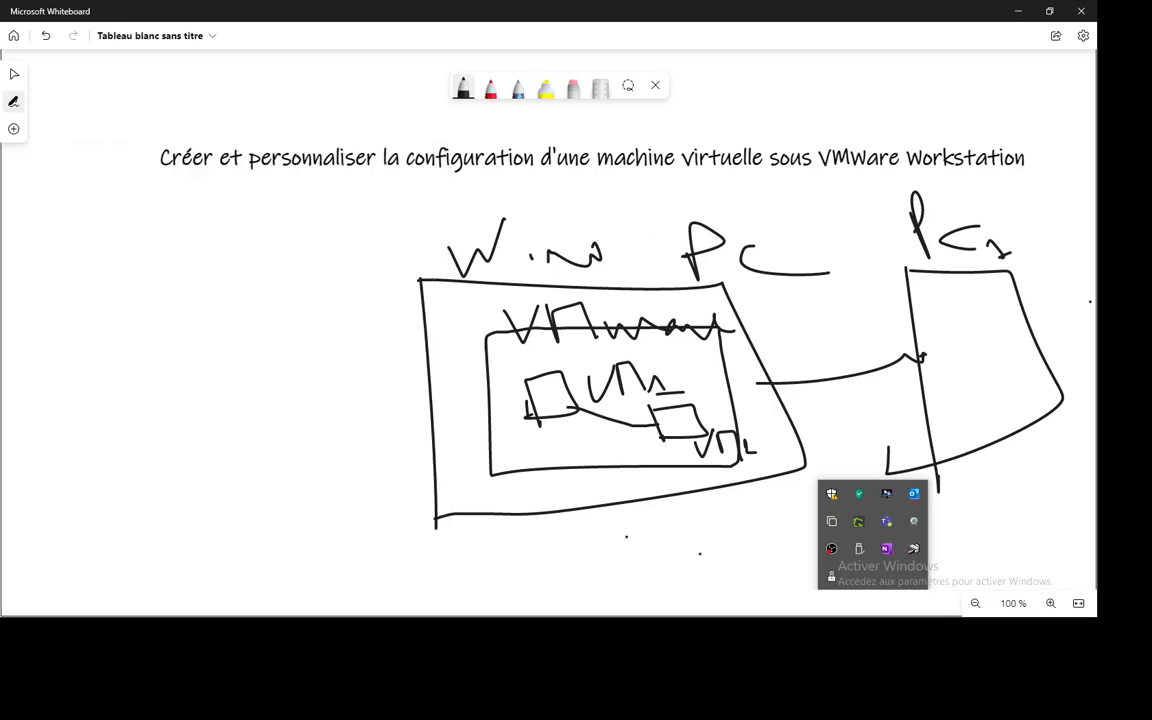
pyautogui.click(663, 463)
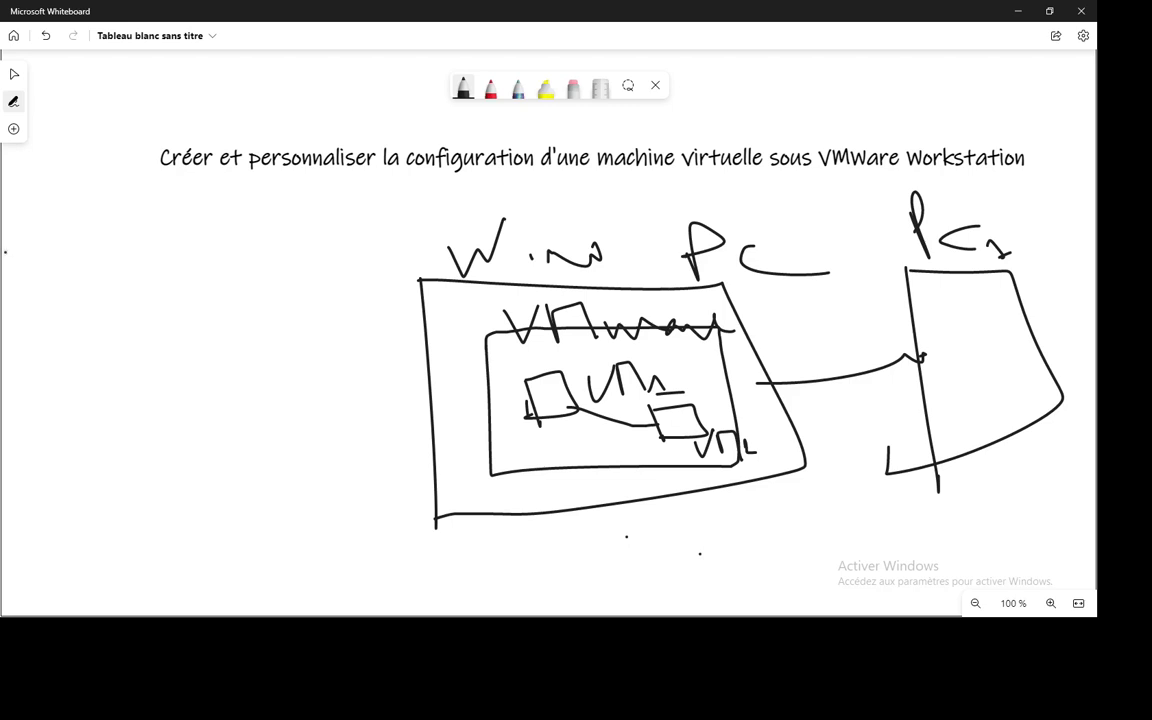
# Draw a square with a smaller frame inside it in the empty area beside the PC sketch, and handwrite a name label above the inner frame
pyautogui.moveTo(4, 252)
pyautogui.mouseDown()
pyautogui.moveTo(255, 265)
pyautogui.moveTo(360, 300)
pyautogui.moveTo(362, 511)
pyautogui.moveTo(262, 556)
pyautogui.moveTo(2, 558)
pyautogui.moveTo(8, 254)
pyautogui.mouseUp()
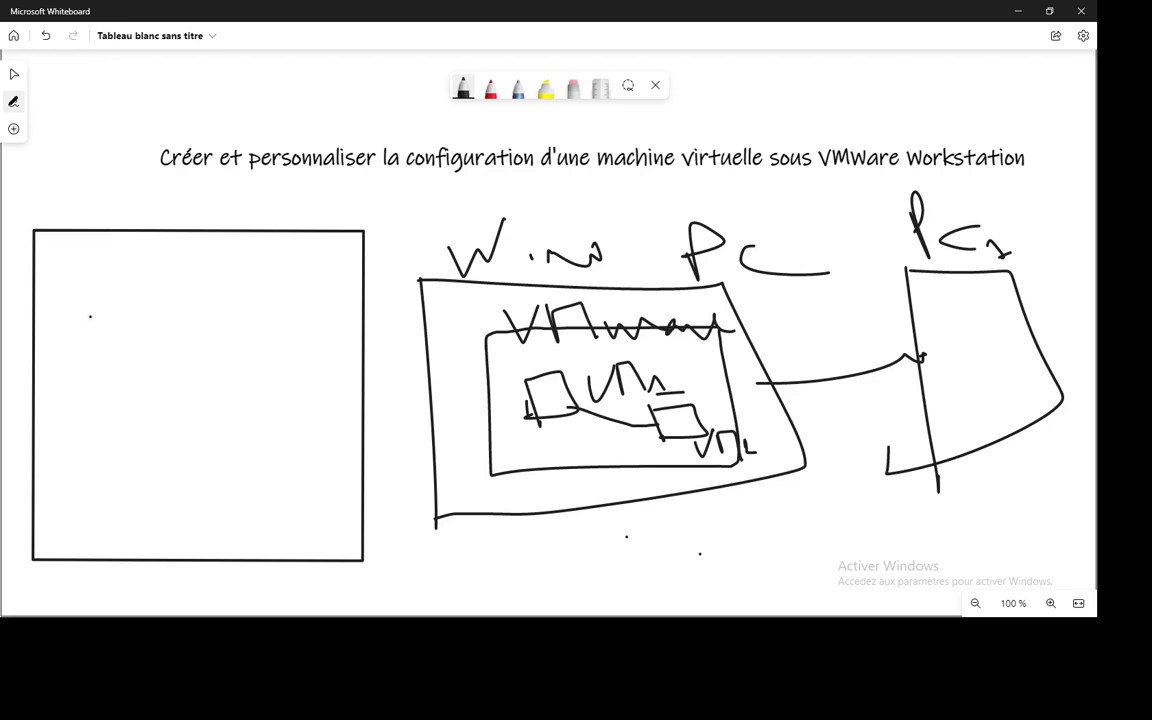
pyautogui.moveTo(77, 310)
pyautogui.mouseDown()
pyautogui.moveTo(285, 303)
pyautogui.moveTo(308, 478)
pyautogui.moveTo(231, 535)
pyautogui.moveTo(103, 476)
pyautogui.moveTo(75, 308)
pyautogui.mouseUp()
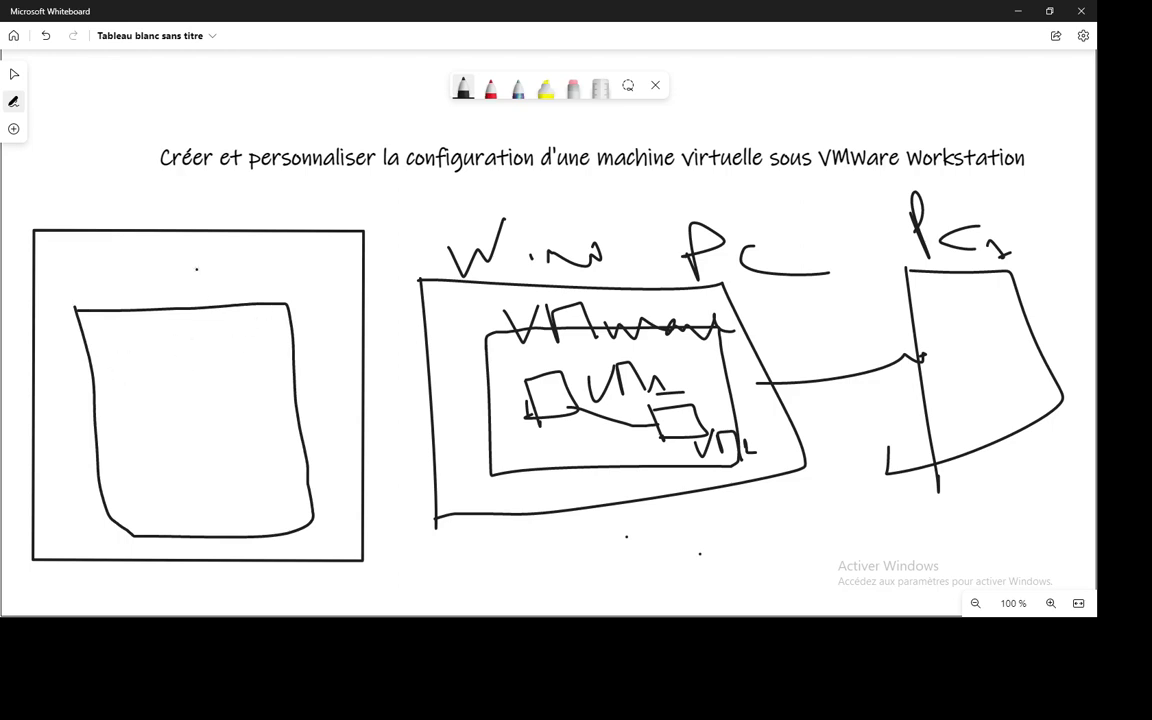
pyautogui.moveTo(178, 262)
pyautogui.mouseDown()
pyautogui.moveTo(194, 301)
pyautogui.moveTo(190, 265)
pyautogui.moveTo(184, 280)
pyautogui.moveTo(210, 240)
pyautogui.moveTo(220, 255)
pyautogui.moveTo(284, 268)
pyautogui.moveTo(282, 283)
pyautogui.moveTo(312, 280)
pyautogui.mouseUp()
pyautogui.click(317, 254)
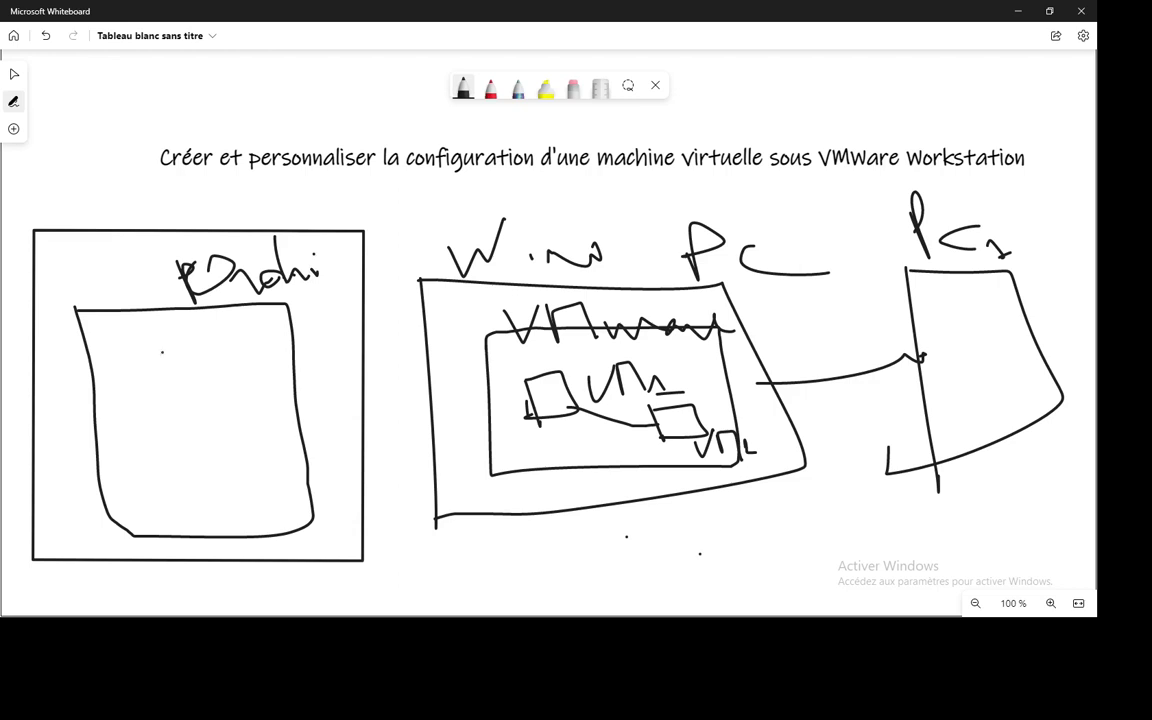
# Handwrite the memory specification "Ram : 16 Go" inside the inner frame of the square
pyautogui.moveTo(160, 335)
pyautogui.mouseDown()
pyautogui.moveTo(205, 350)
pyautogui.moveTo(186, 340)
pyautogui.moveTo(196, 326)
pyautogui.mouseUp()
pyautogui.moveTo(291, 328)
pyautogui.mouseDown()
pyautogui.moveTo(275, 355)
pyautogui.moveTo(322, 326)
pyautogui.moveTo(310, 338)
pyautogui.mouseUp()
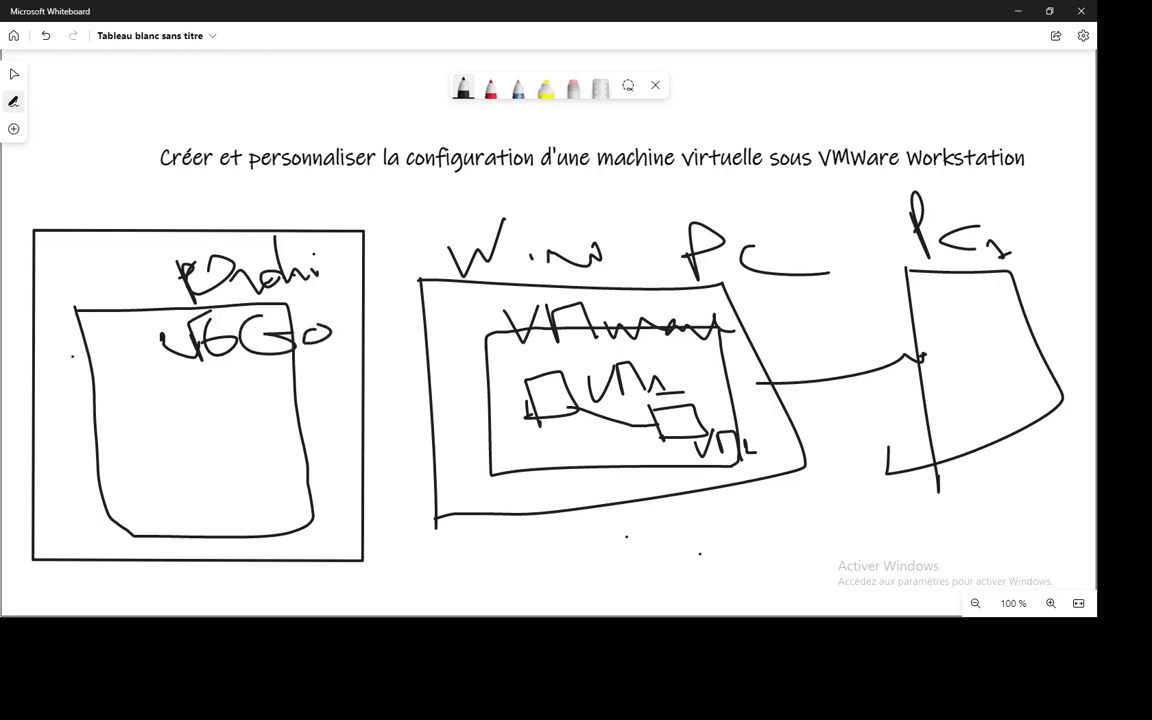
pyautogui.moveTo(92, 330)
pyautogui.mouseDown()
pyautogui.moveTo(100, 376)
pyautogui.moveTo(118, 352)
pyautogui.moveTo(192, 378)
pyautogui.mouseUp()
pyautogui.click(203, 376)
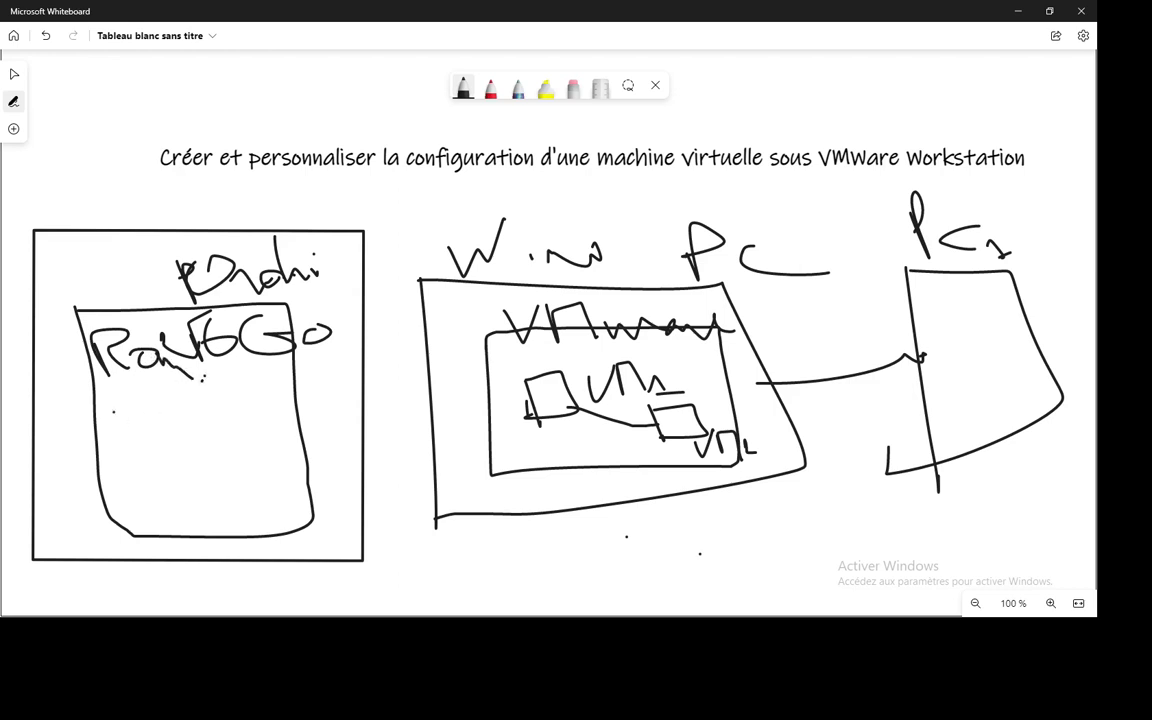
# Add the handwritten line "CPU : X" and a storage line ending in "SSD" below the memory specification
pyautogui.moveTo(130, 400)
pyautogui.mouseDown()
pyautogui.moveTo(128, 432)
pyautogui.moveTo(150, 438)
pyautogui.moveTo(150, 426)
pyautogui.moveTo(183, 420)
pyautogui.moveTo(196, 401)
pyautogui.moveTo(262, 412)
pyautogui.moveTo(240, 421)
pyautogui.moveTo(268, 416)
pyautogui.mouseUp()
pyautogui.click(193, 410)
pyautogui.click(217, 409)
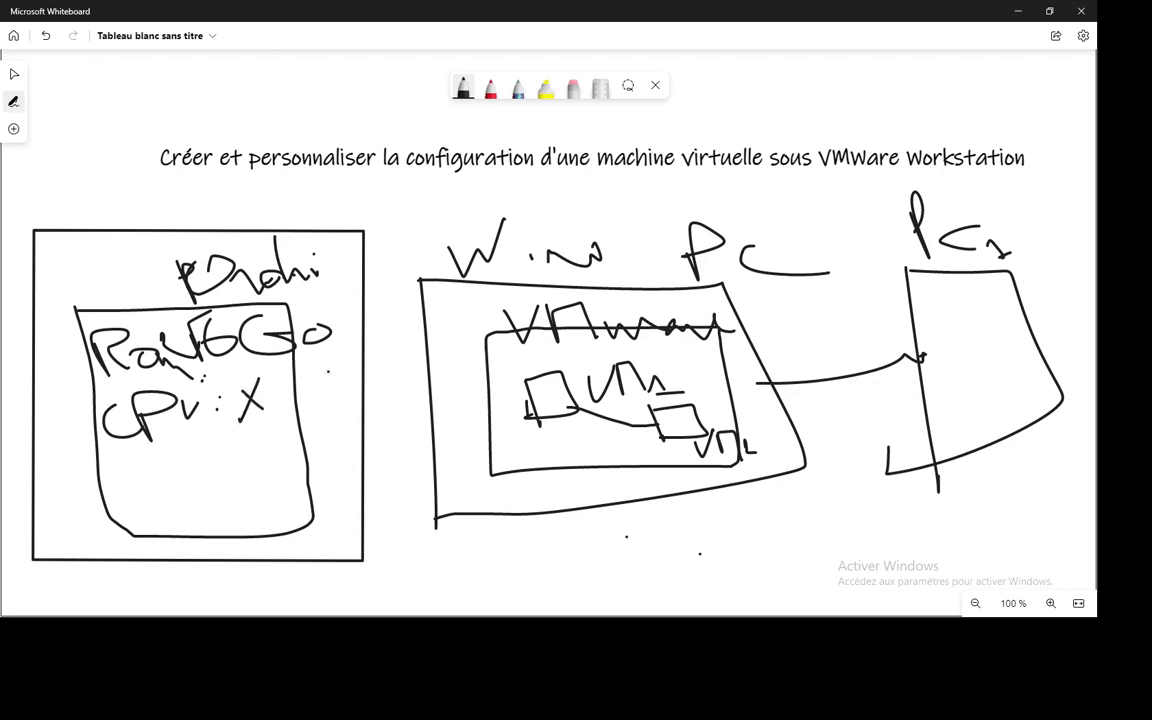
pyautogui.moveTo(340, 368)
pyautogui.mouseDown()
pyautogui.moveTo(362, 426)
pyautogui.moveTo(368, 394)
pyautogui.moveTo(334, 369)
pyautogui.mouseUp()
pyautogui.moveTo(115, 472)
pyautogui.mouseDown()
pyautogui.moveTo(122, 512)
pyautogui.moveTo(124, 466)
pyautogui.moveTo(156, 510)
pyautogui.moveTo(161, 498)
pyautogui.mouseUp()
pyautogui.moveTo(168, 468)
pyautogui.mouseDown()
pyautogui.moveTo(172, 505)
pyautogui.moveTo(195, 464)
pyautogui.moveTo(208, 492)
pyautogui.mouseUp()
pyautogui.click(211, 490)
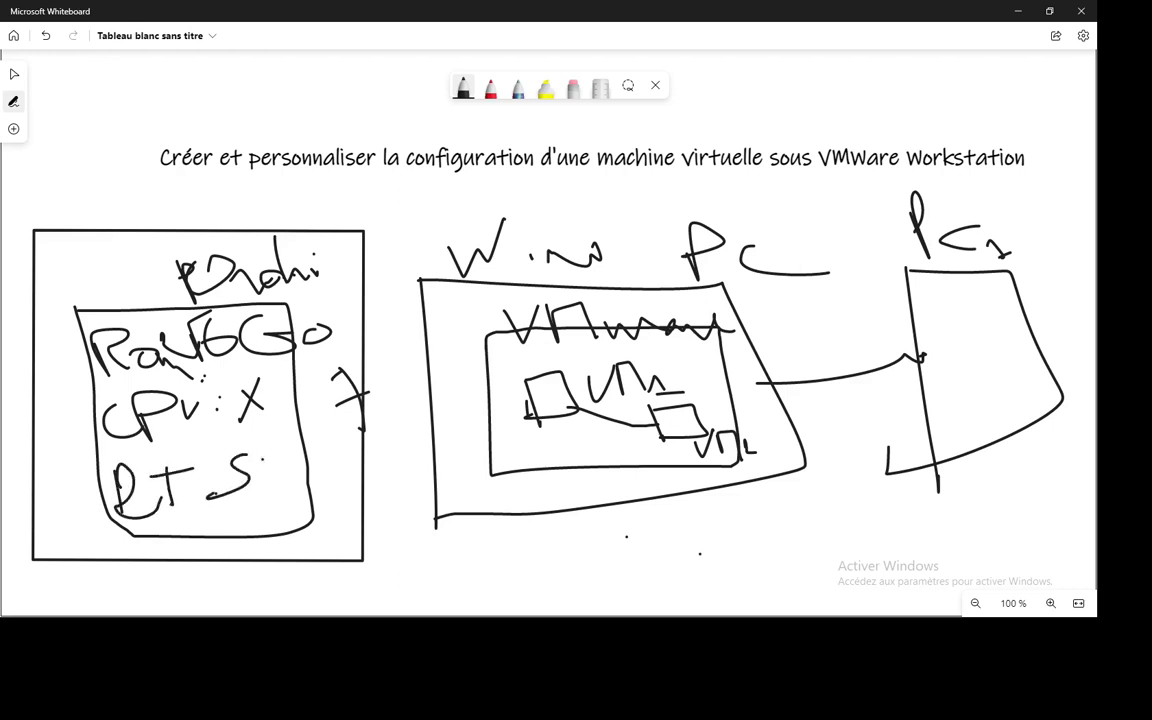
pyautogui.moveTo(286, 462)
pyautogui.mouseDown()
pyautogui.moveTo(255, 486)
pyautogui.moveTo(305, 482)
pyautogui.mouseUp()
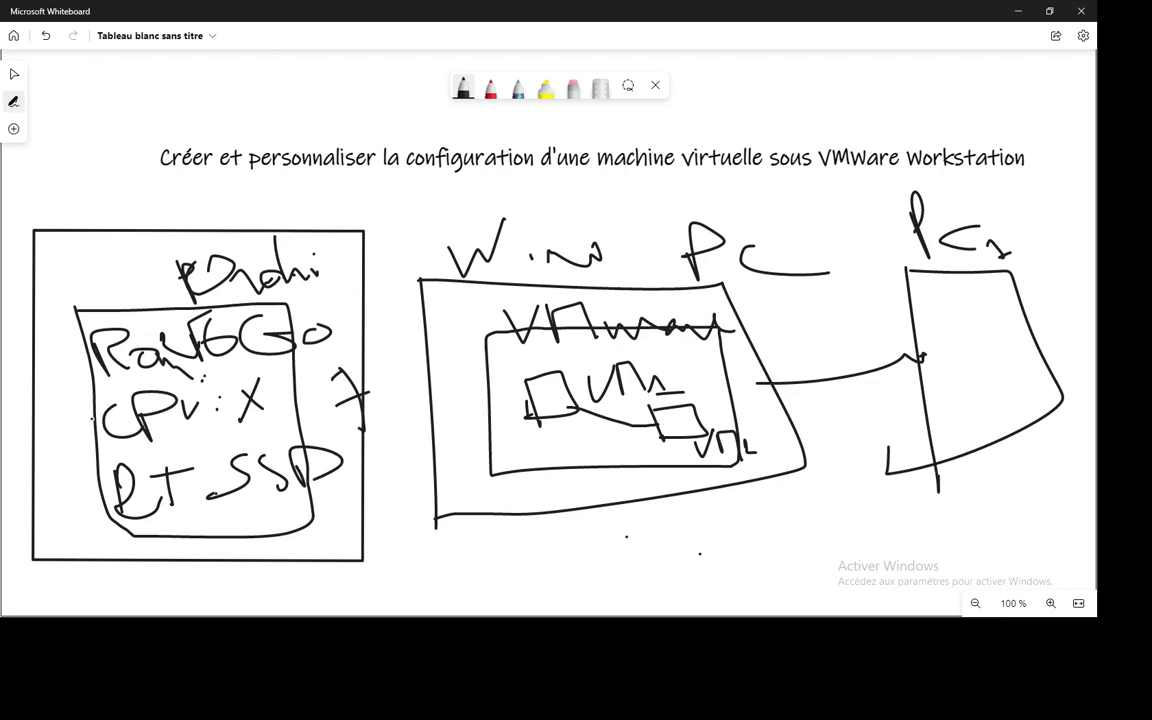
# Draw a large black frame labelled "Serv" in the blank area below the sketches, with an arrow pointing to it from the specification frame
pyautogui.scroll(-1, 250, 327)
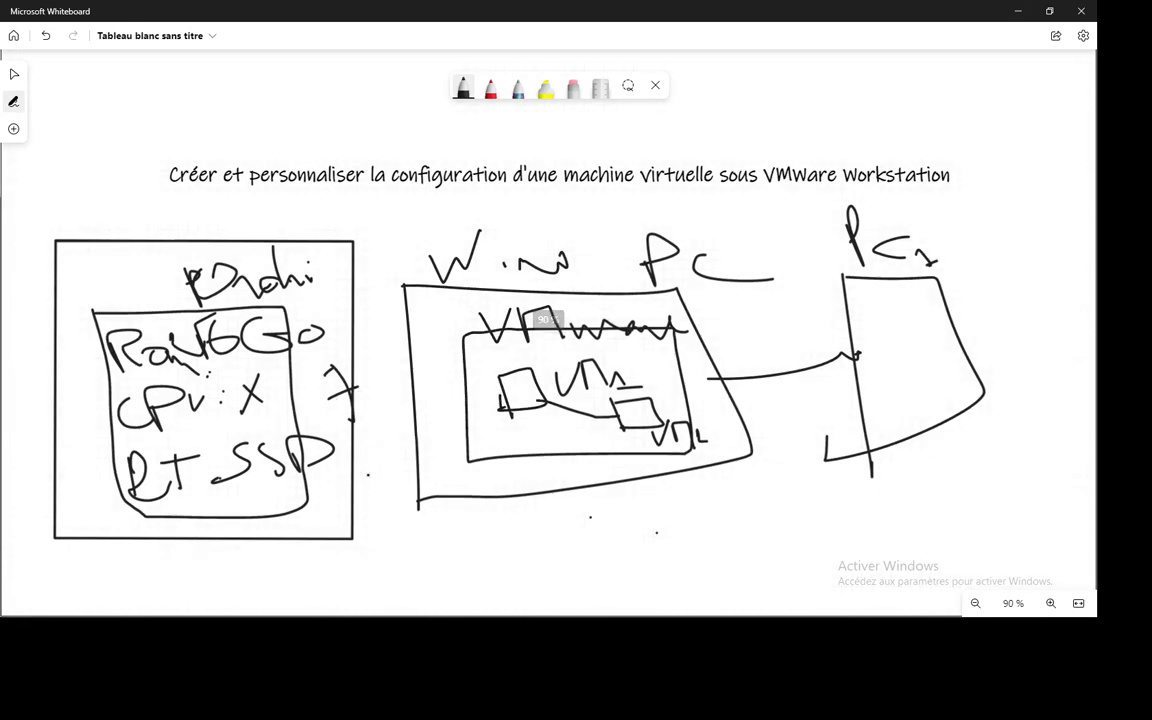
pyautogui.click(14, 74)
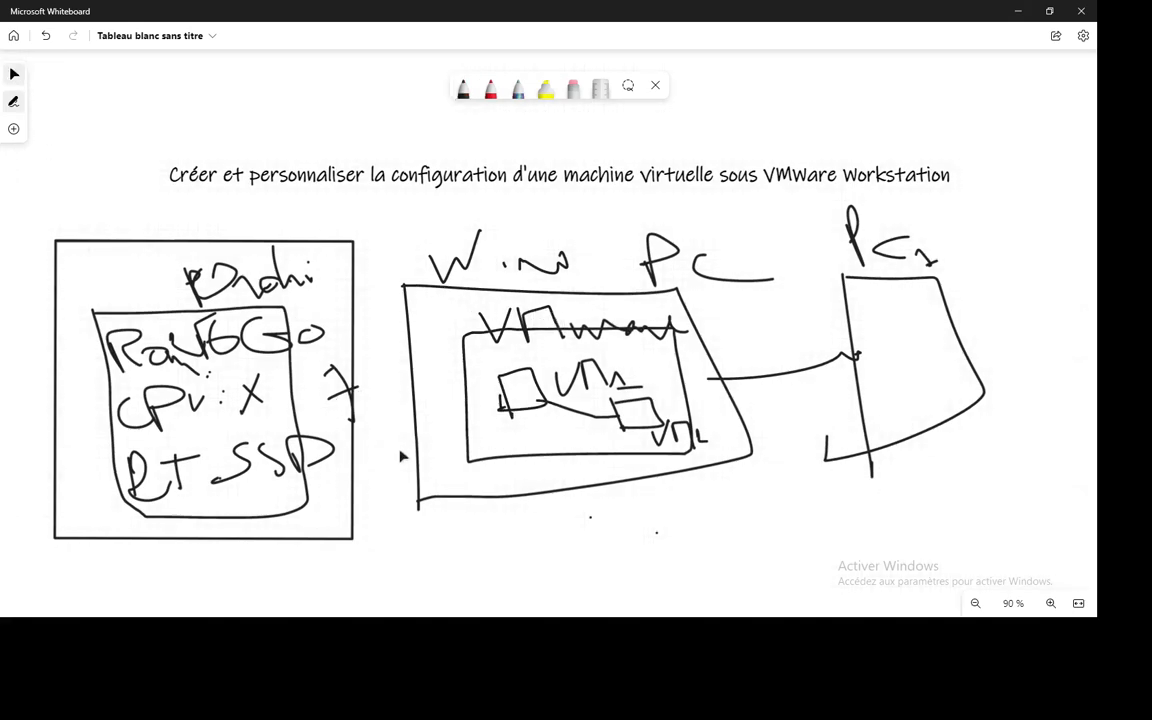
pyautogui.moveTo(403, 456); pyautogui.dragTo(457, 78)
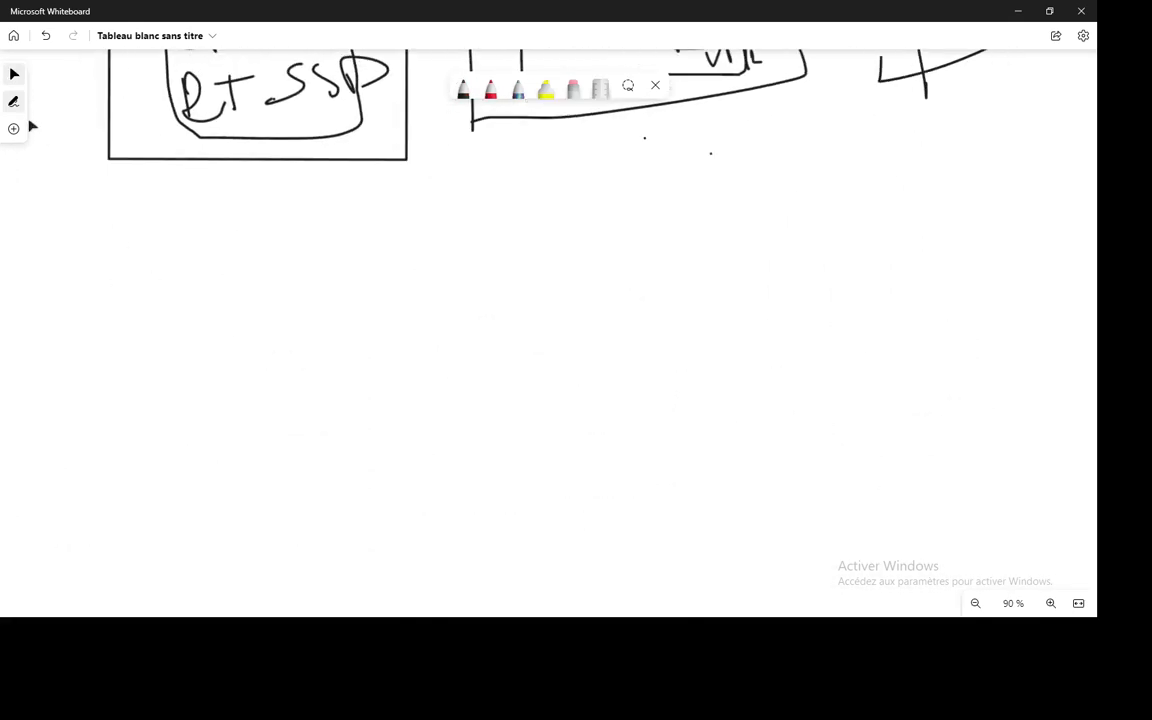
pyautogui.click(463, 90)
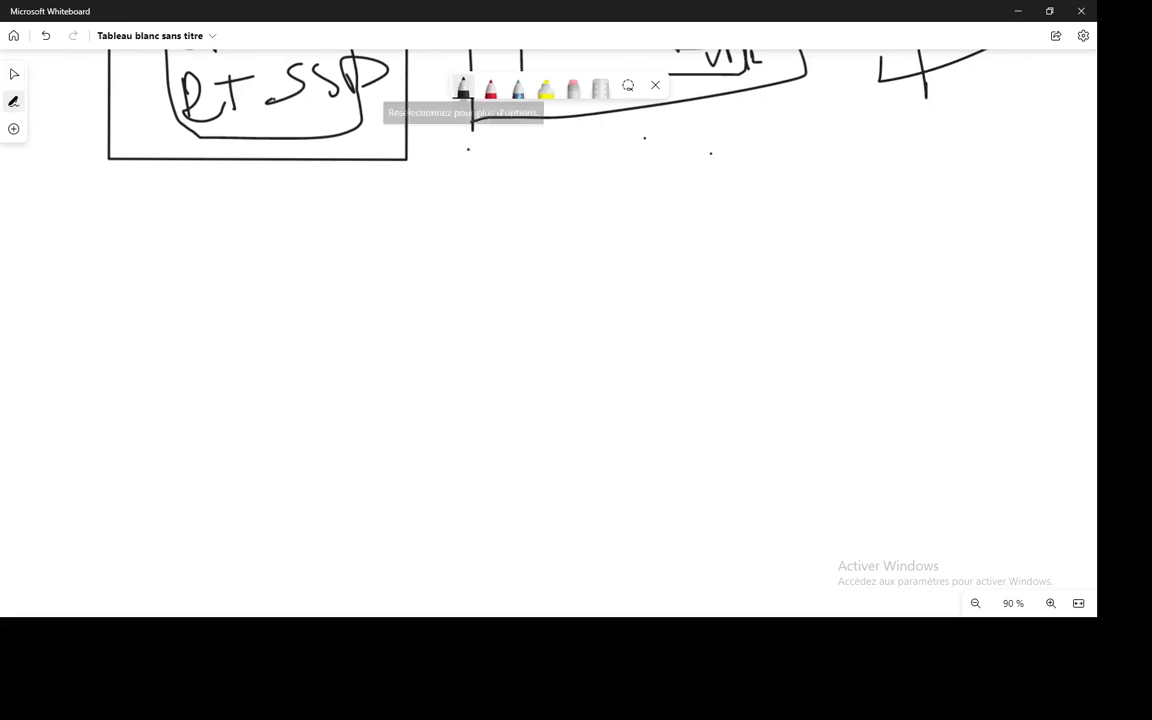
pyautogui.moveTo(353, 257)
pyautogui.mouseDown()
pyautogui.moveTo(565, 598)
pyautogui.moveTo(958, 380)
pyautogui.moveTo(635, 241)
pyautogui.moveTo(355, 258)
pyautogui.mouseUp()
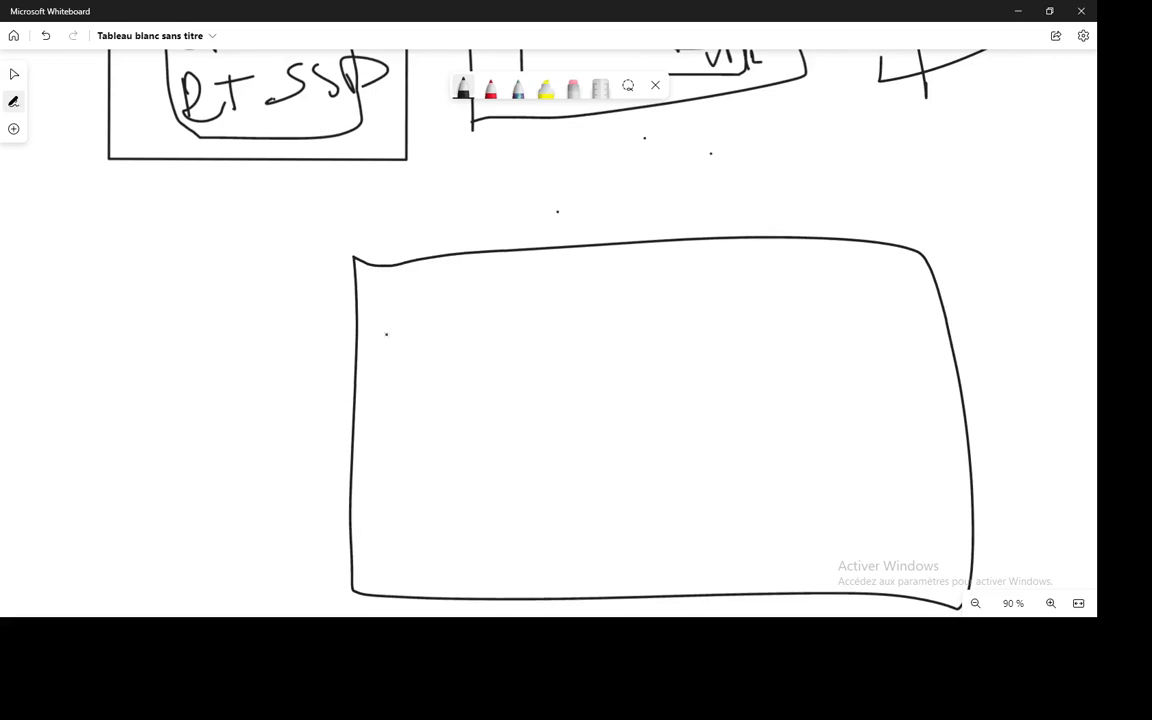
pyautogui.moveTo(552, 186)
pyautogui.mouseDown()
pyautogui.moveTo(572, 244)
pyautogui.moveTo(568, 200)
pyautogui.moveTo(543, 233)
pyautogui.mouseUp()
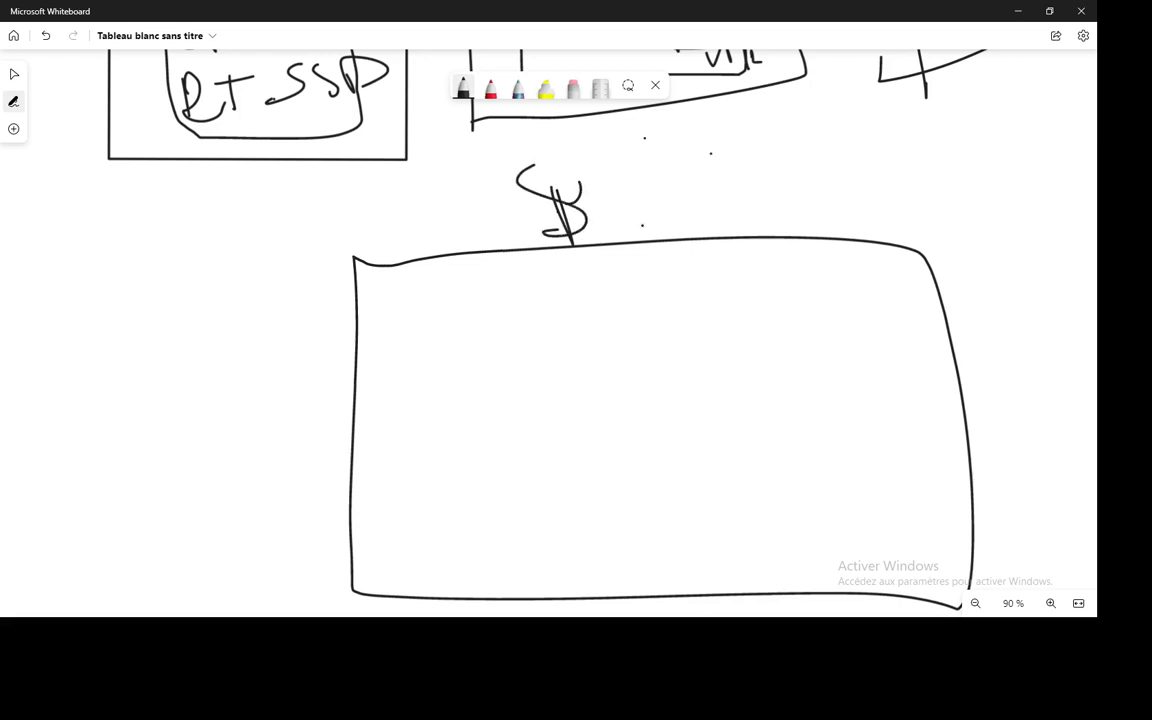
pyautogui.moveTo(628, 212)
pyautogui.mouseDown()
pyautogui.moveTo(700, 210)
pyautogui.moveTo(733, 190)
pyautogui.mouseUp()
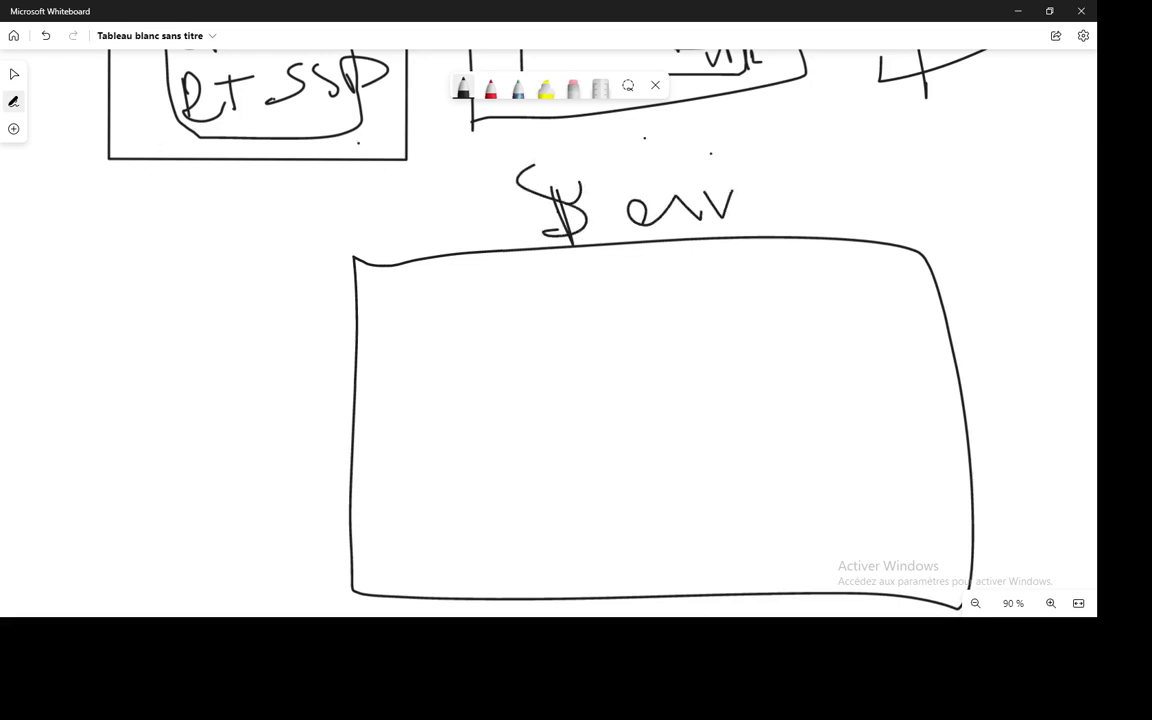
pyautogui.moveTo(340, 113)
pyautogui.mouseDown()
pyautogui.moveTo(490, 252)
pyautogui.moveTo(502, 238)
pyautogui.mouseUp()
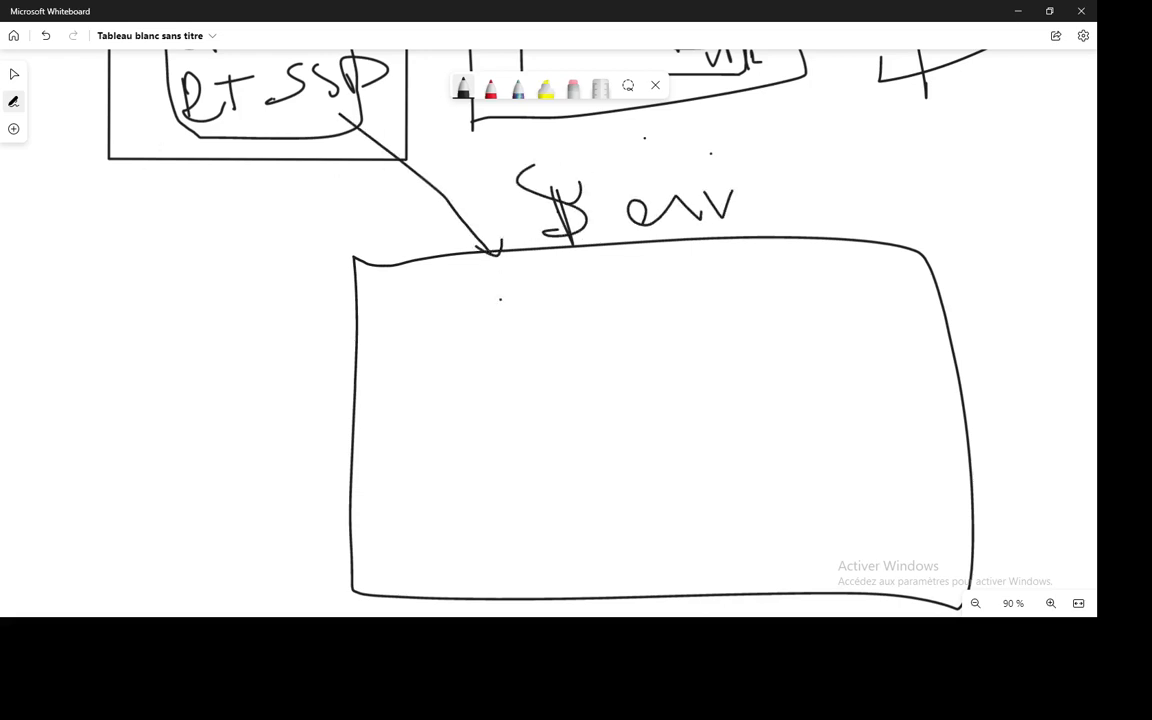
# Draw a small box inside the new large frame and label it "VM1"
pyautogui.moveTo(460, 305); pyautogui.dragTo(493, 396)
pyautogui.moveTo(462, 305)
pyautogui.mouseDown()
pyautogui.moveTo(585, 385)
pyautogui.moveTo(492, 398)
pyautogui.mouseUp()
pyautogui.moveTo(600, 318)
pyautogui.mouseDown()
pyautogui.moveTo(607, 338)
pyautogui.moveTo(632, 306)
pyautogui.mouseUp()
pyautogui.moveTo(640, 355)
pyautogui.mouseDown()
pyautogui.moveTo(660, 298)
pyautogui.moveTo(674, 334)
pyautogui.moveTo(688, 318)
pyautogui.moveTo(692, 335)
pyautogui.moveTo(704, 330)
pyautogui.mouseUp()
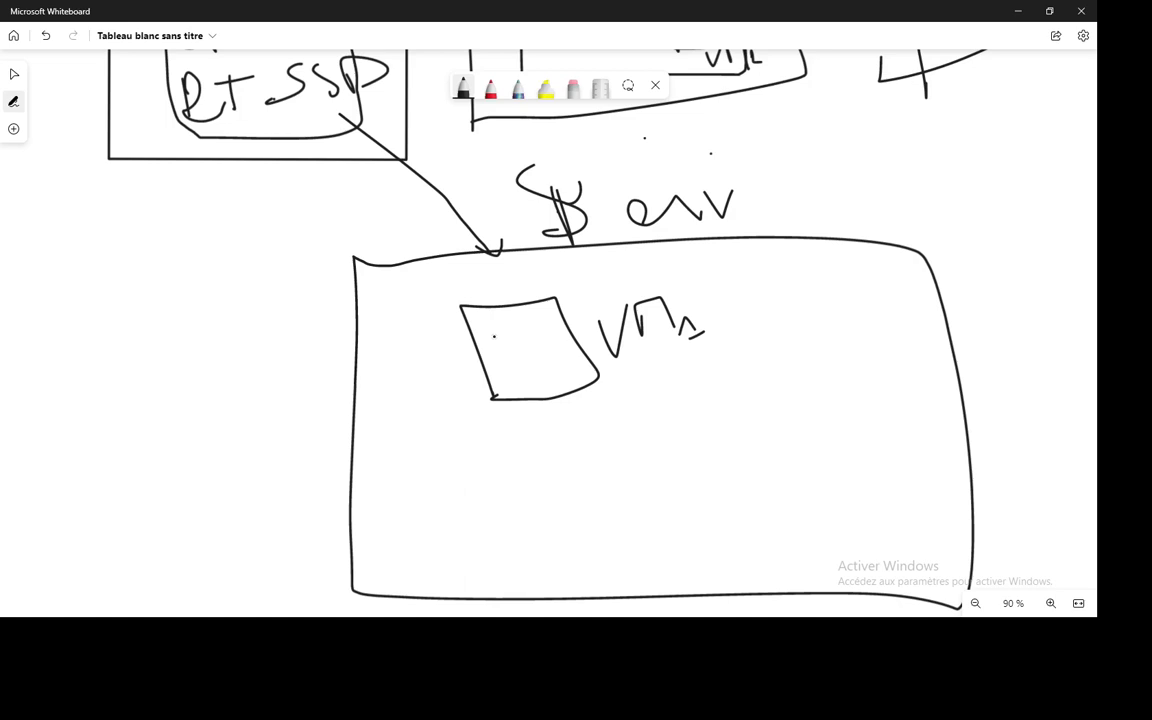
# Handwrite the resources "1G", "40G" and "CPU" inside the VM1 box of the large frame
pyautogui.moveTo(497, 337)
pyautogui.mouseDown()
pyautogui.moveTo(567, 313)
pyautogui.moveTo(527, 363)
pyautogui.moveTo(545, 343)
pyautogui.moveTo(566, 352)
pyautogui.mouseUp()
pyautogui.click(570, 346)
pyautogui.moveTo(558, 348)
pyautogui.mouseDown()
pyautogui.moveTo(573, 346)
pyautogui.moveTo(538, 392)
pyautogui.mouseUp()
pyautogui.moveTo(552, 368)
pyautogui.mouseDown()
pyautogui.moveTo(551, 392)
pyautogui.moveTo(580, 362)
pyautogui.mouseUp()
pyautogui.click(567, 376)
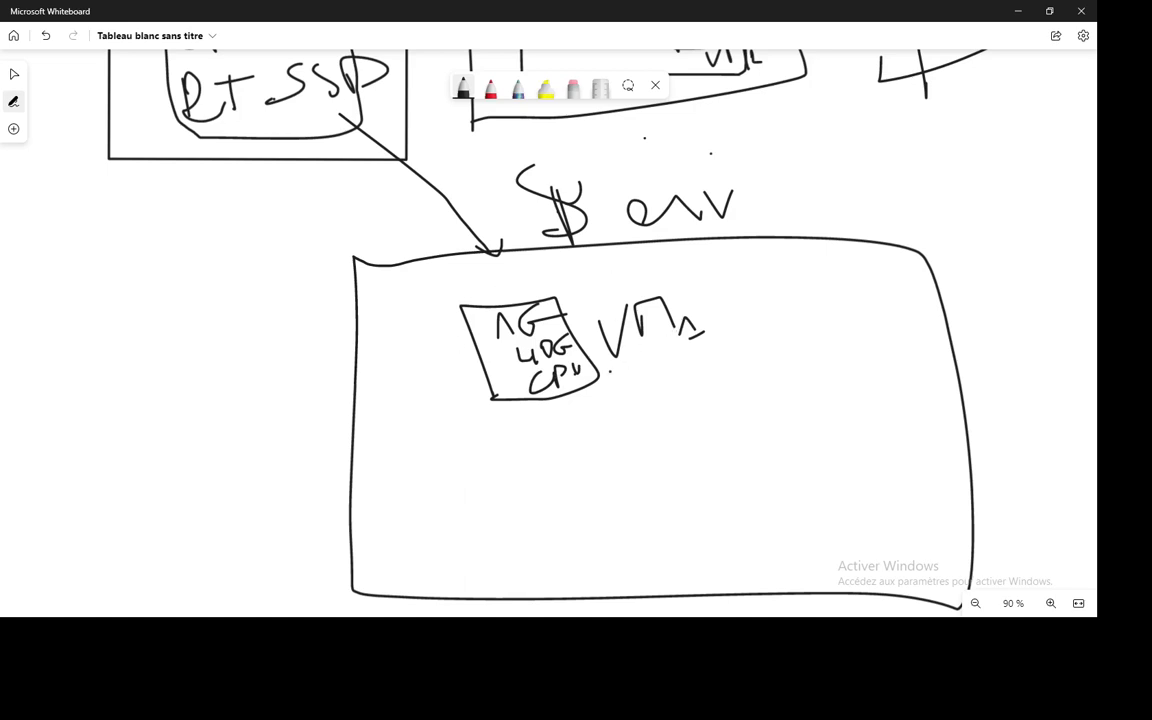
# Draw a small box outside the large frame and connect it to the VM1 box with a curved line
pyautogui.moveTo(67, 427)
pyautogui.mouseDown()
pyautogui.moveTo(66, 488)
pyautogui.moveTo(115, 486)
pyautogui.moveTo(100, 483)
pyautogui.mouseUp()
pyautogui.moveTo(157, 447); pyautogui.dragTo(515, 338)
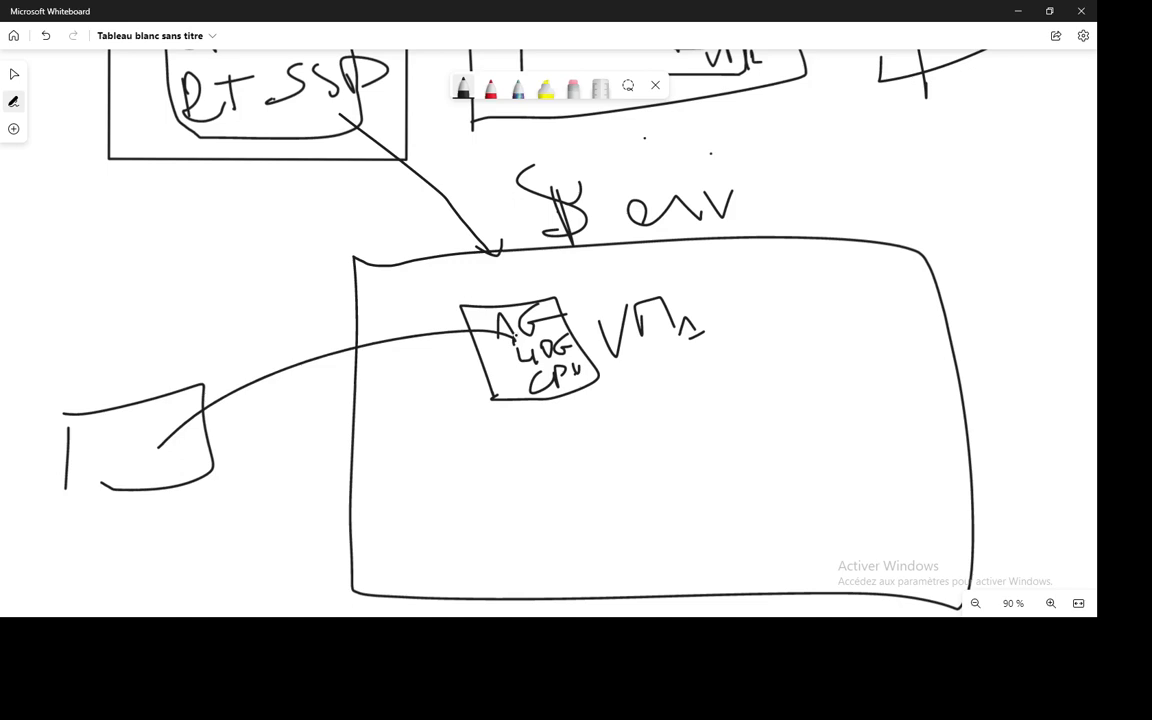
# Draw two more small boxes, one above the other, inside the large frame beyond the VM1 label
pyautogui.moveTo(740, 298); pyautogui.dragTo(769, 410)
pyautogui.moveTo(740, 297)
pyautogui.mouseDown()
pyautogui.moveTo(775, 296)
pyautogui.moveTo(830, 345)
pyautogui.moveTo(766, 404)
pyautogui.mouseUp()
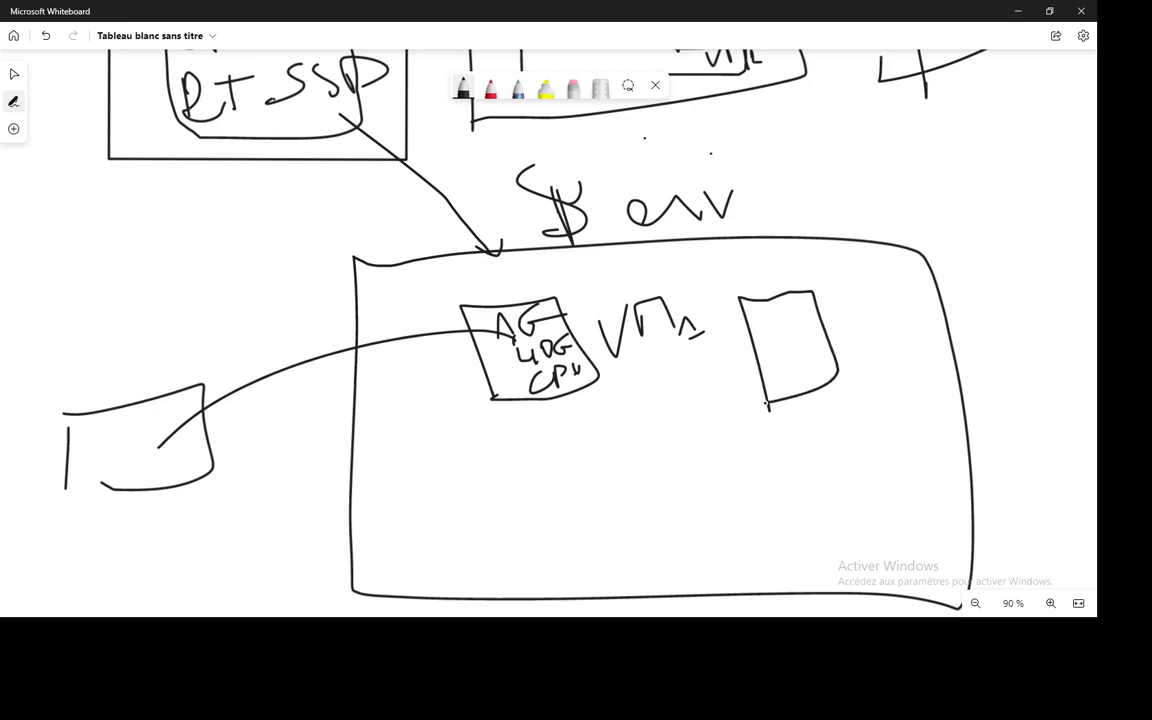
pyautogui.moveTo(736, 450); pyautogui.dragTo(750, 516)
pyautogui.moveTo(737, 447)
pyautogui.mouseDown()
pyautogui.moveTo(742, 519)
pyautogui.moveTo(723, 527)
pyautogui.mouseUp()
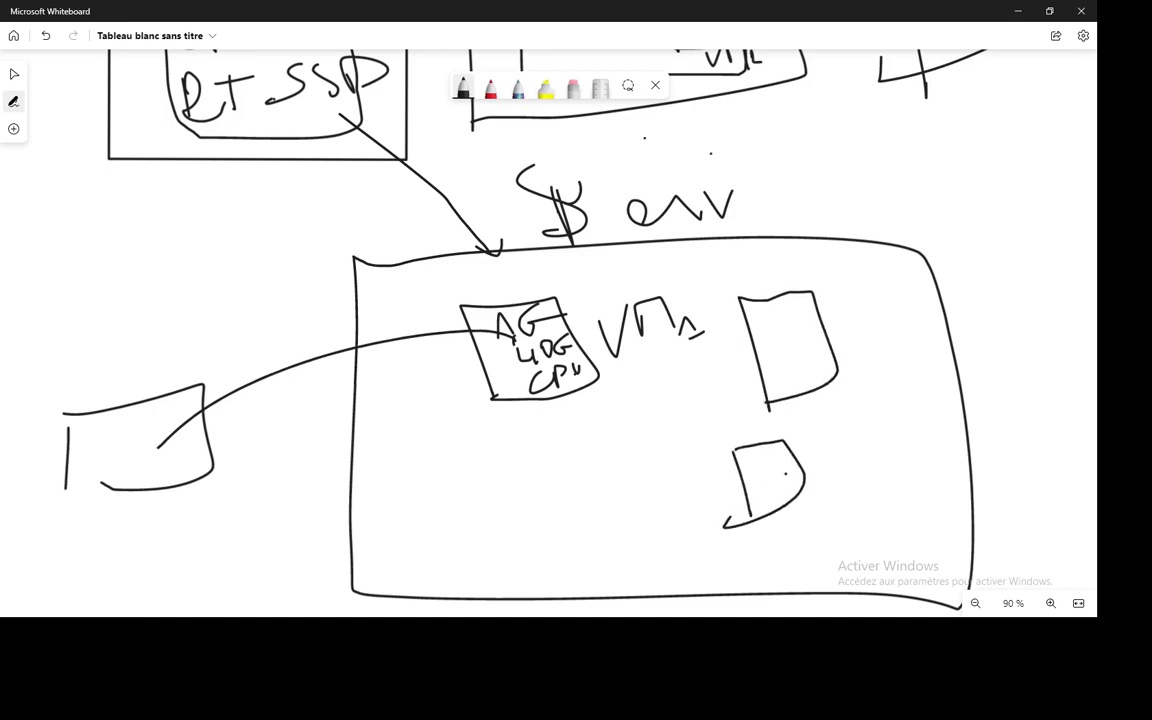
# Handwrite the label "VM2" beside the lower new box and "VM3" beside the upper one
pyautogui.moveTo(812, 462)
pyautogui.mouseDown()
pyautogui.moveTo(820, 486)
pyautogui.moveTo(838, 470)
pyautogui.moveTo(869, 479)
pyautogui.moveTo(890, 468)
pyautogui.moveTo(896, 481)
pyautogui.mouseUp()
pyautogui.moveTo(851, 371)
pyautogui.mouseDown()
pyautogui.moveTo(896, 366)
pyautogui.moveTo(930, 390)
pyautogui.moveTo(940, 417)
pyautogui.mouseUp()
pyautogui.click(898, 355)
pyautogui.click(843, 405)
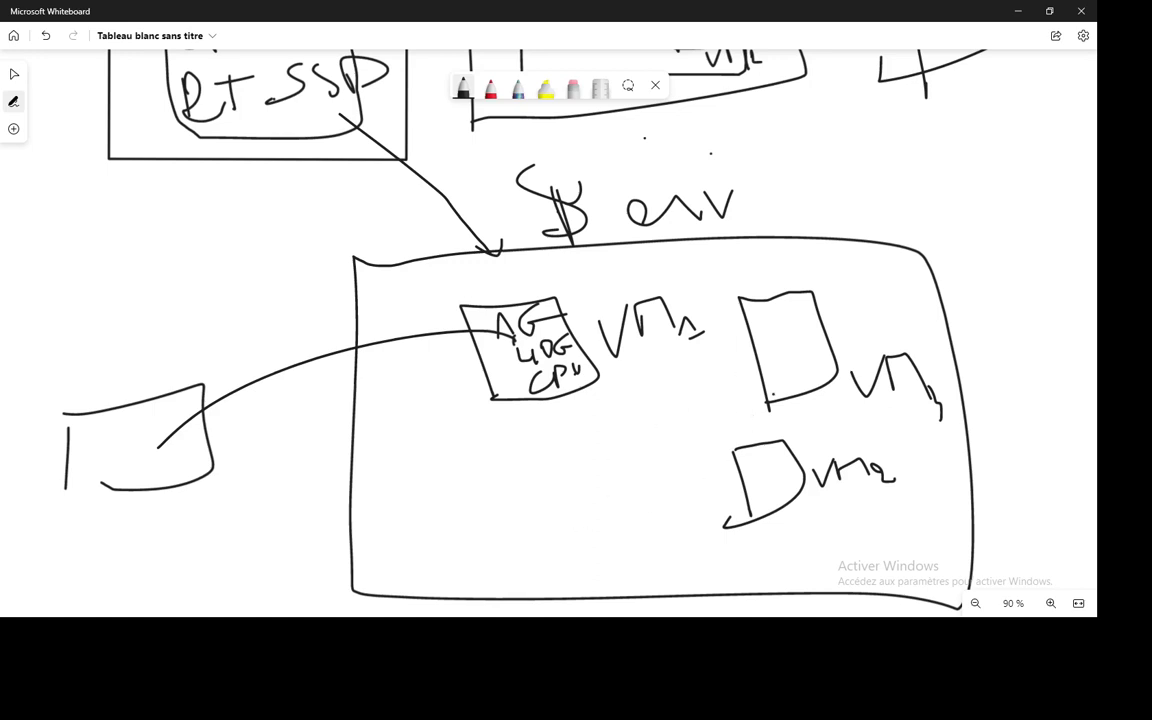
# Draw a small square inside the VM3 box and handwrite the resources "2G" and "CPU" beside it
pyautogui.moveTo(785, 350); pyautogui.dragTo(795, 379)
pyautogui.moveTo(785, 348)
pyautogui.mouseDown()
pyautogui.moveTo(821, 373)
pyautogui.moveTo(794, 379)
pyautogui.mouseUp()
pyautogui.moveTo(832, 300)
pyautogui.mouseDown()
pyautogui.moveTo(840, 291)
pyautogui.moveTo(869, 307)
pyautogui.mouseUp()
pyautogui.moveTo(898, 269)
pyautogui.mouseDown()
pyautogui.moveTo(888, 277)
pyautogui.moveTo(909, 294)
pyautogui.mouseUp()
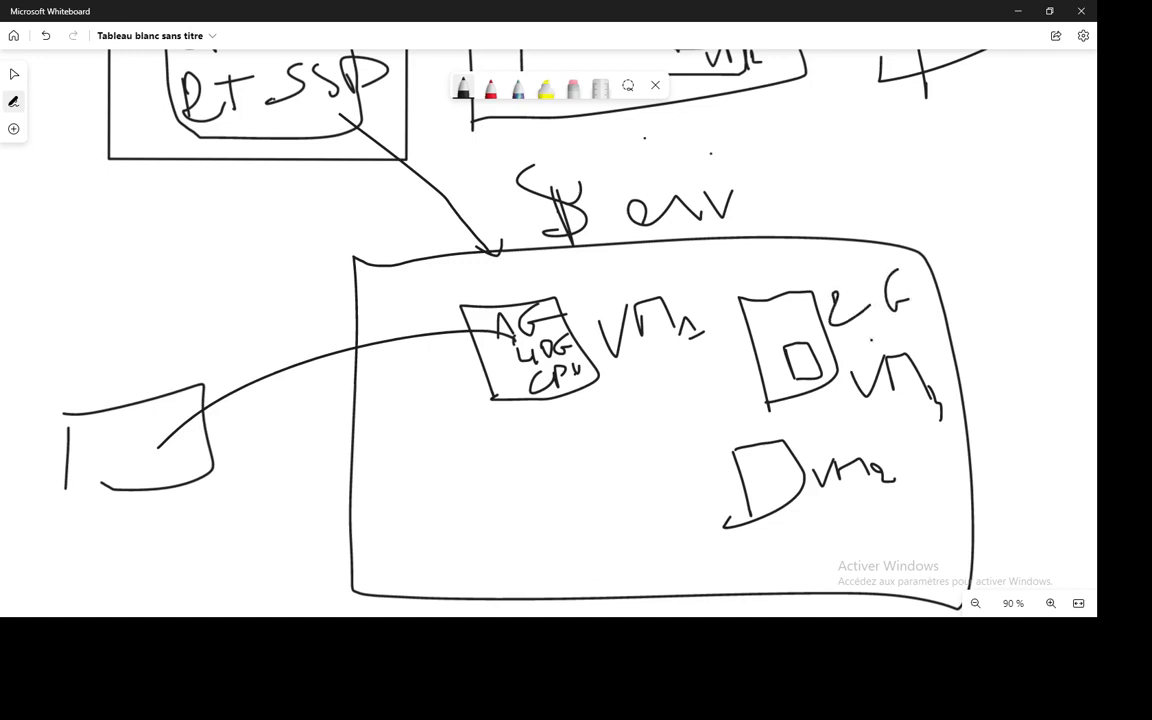
pyautogui.moveTo(866, 335)
pyautogui.mouseDown()
pyautogui.moveTo(857, 348)
pyautogui.moveTo(867, 353)
pyautogui.mouseUp()
pyautogui.moveTo(876, 328); pyautogui.dragTo(876, 353)
pyautogui.moveTo(876, 330)
pyautogui.mouseDown()
pyautogui.moveTo(890, 333)
pyautogui.moveTo(878, 343)
pyautogui.moveTo(910, 351)
pyautogui.mouseUp()
# Switch from the whiteboard to VMware Workstation
pyautogui.hotkey('alt', 'Tab')
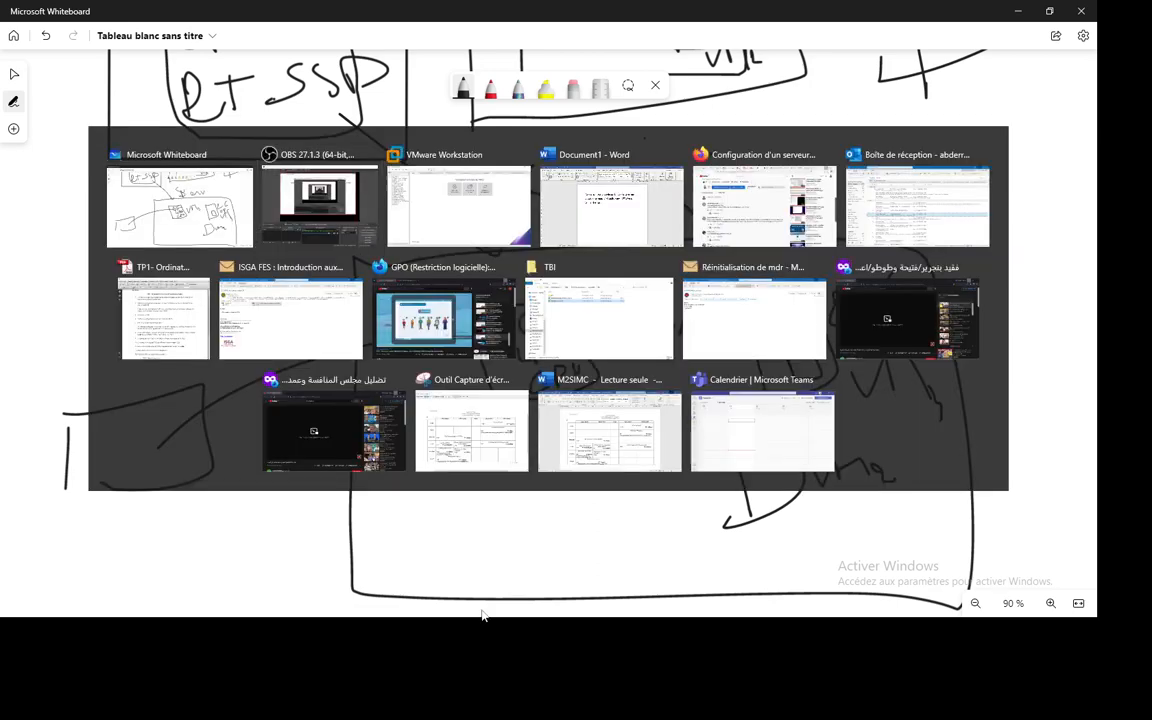
pyautogui.hotkey('alt', 'Tab')
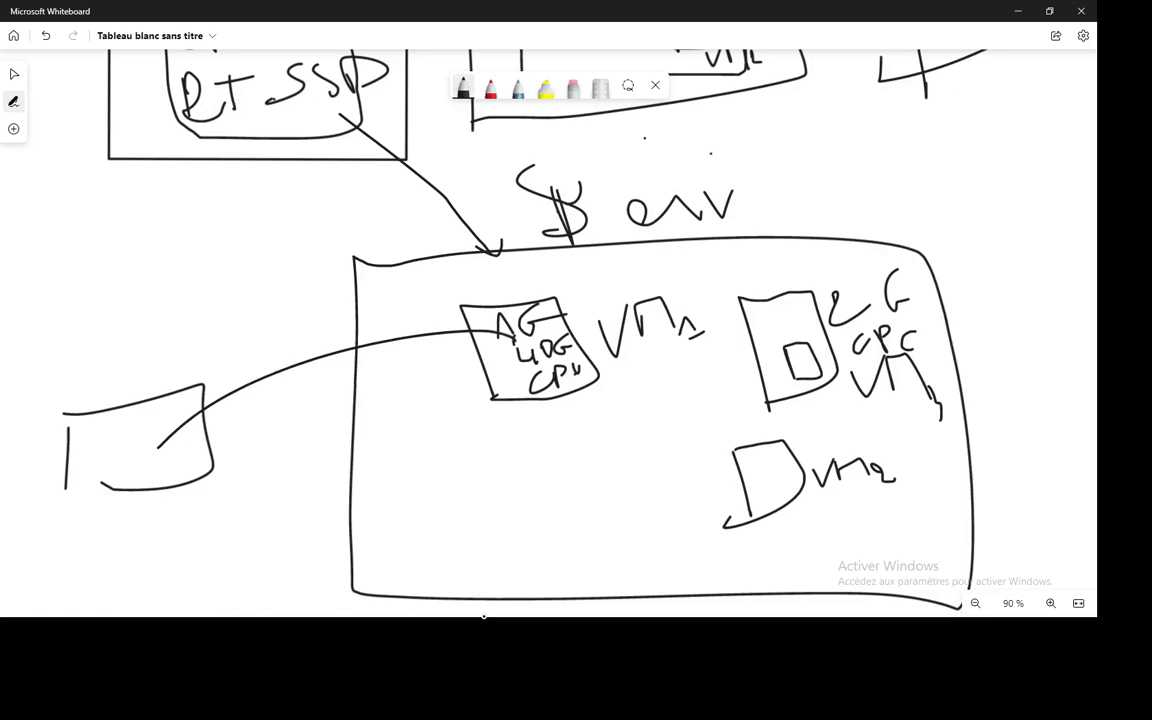
pyautogui.press('super')
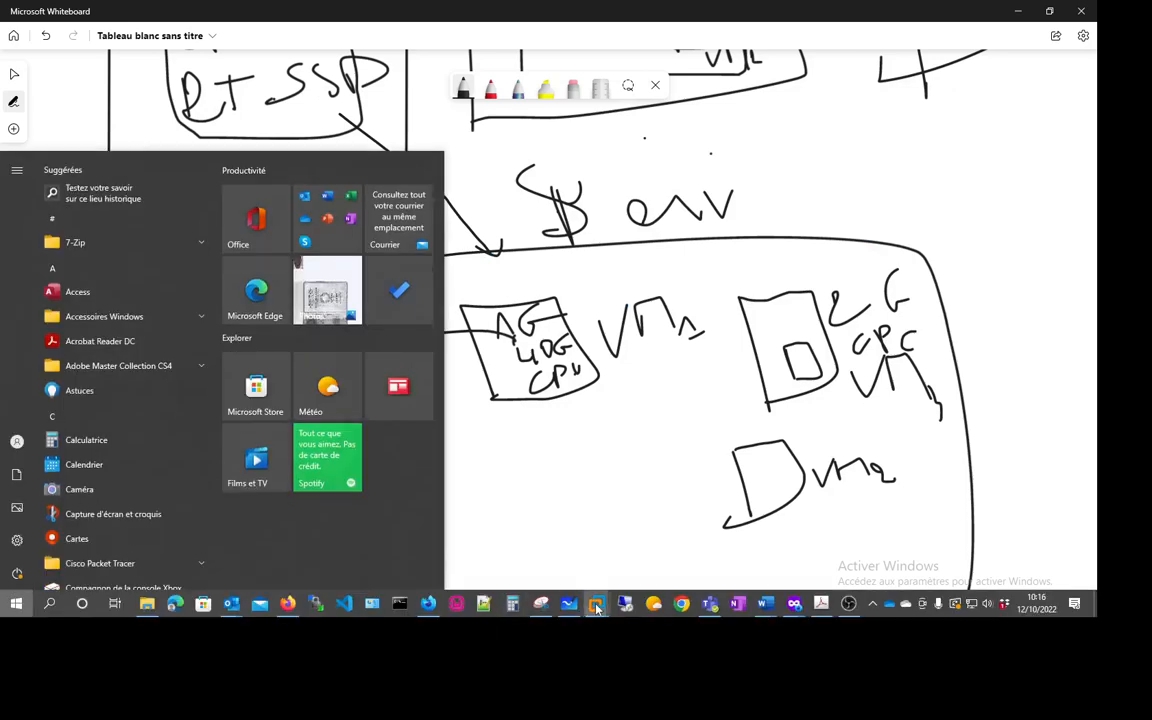
pyautogui.moveTo(597, 608)
pyautogui.click(15, 546)
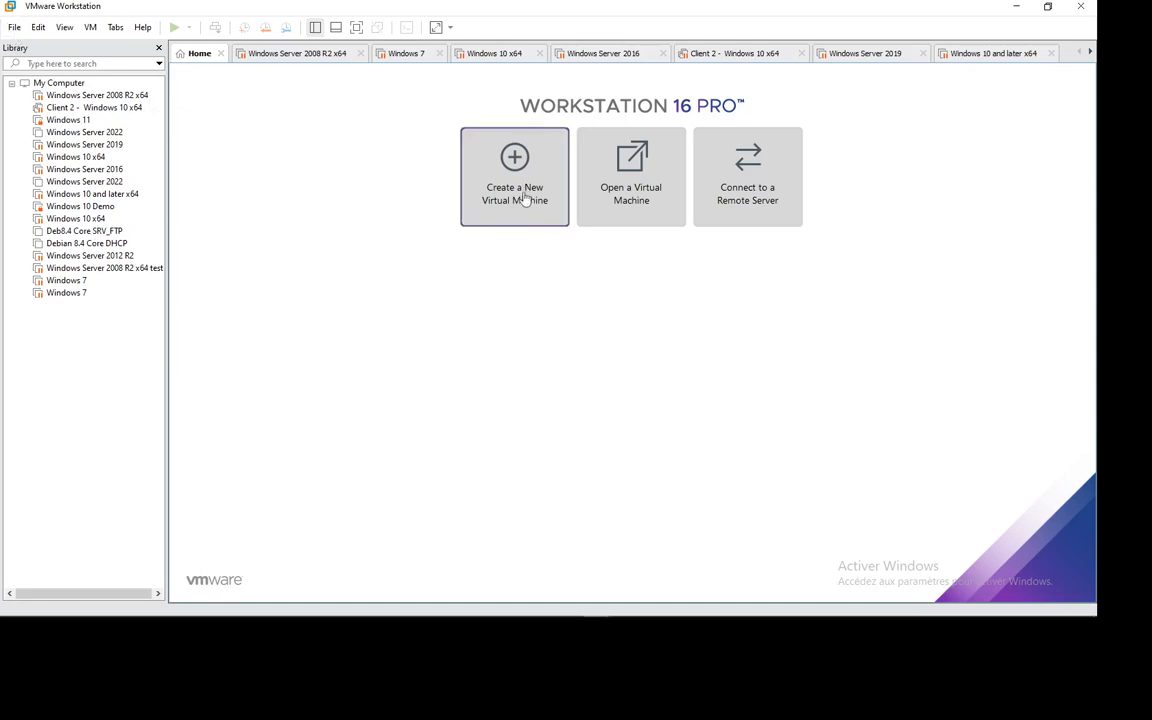
# Start creating a new virtual machine using the Typical (recommended) configuration
pyautogui.click(15, 30)
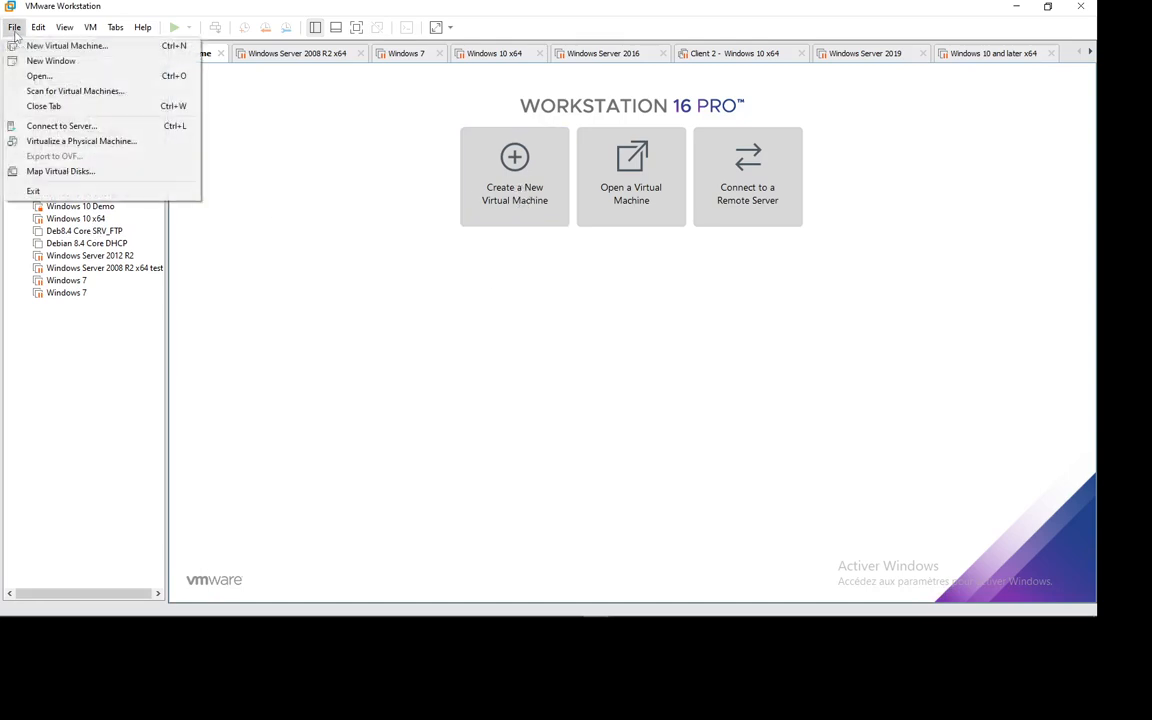
pyautogui.click(60, 46)
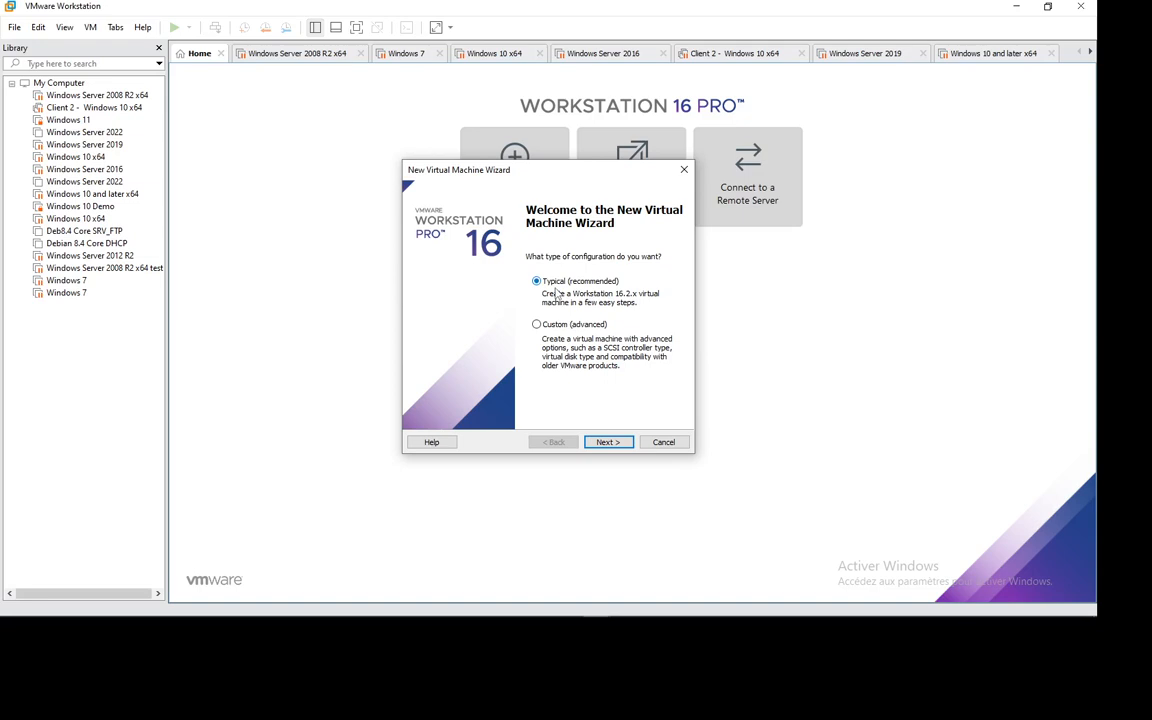
pyautogui.click(607, 442)
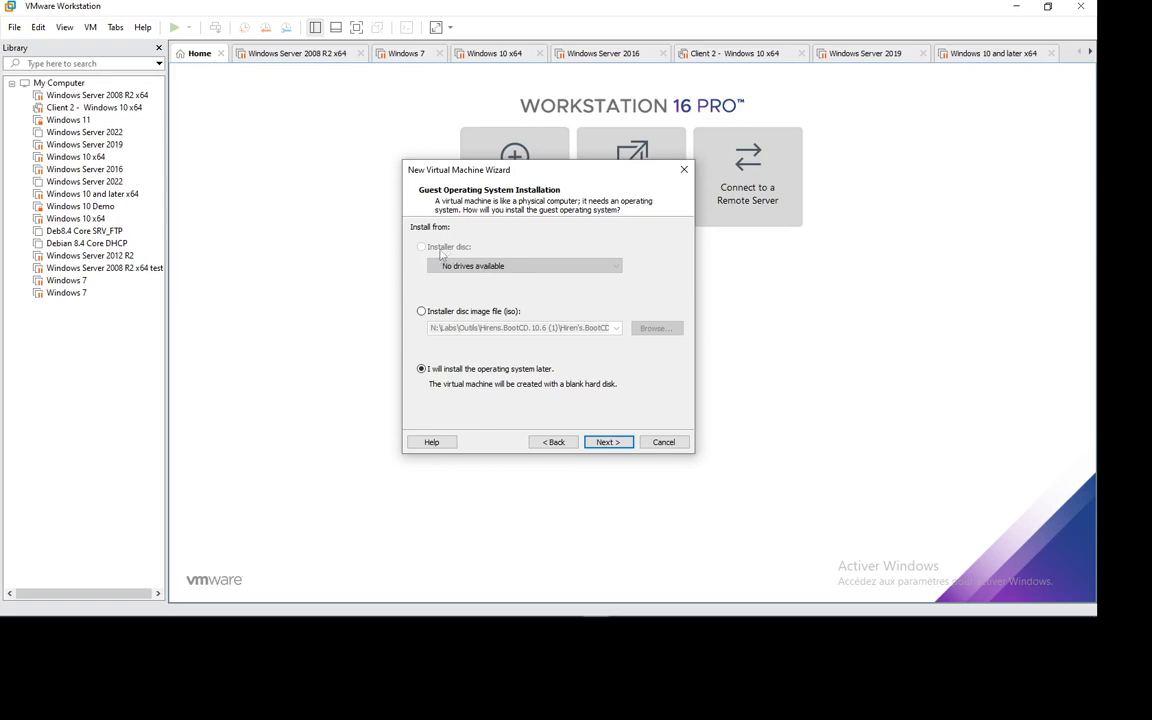
# Set the installation source to the Windows 10 disc image file on the Labs (D:) drive
pyautogui.click(436, 314)
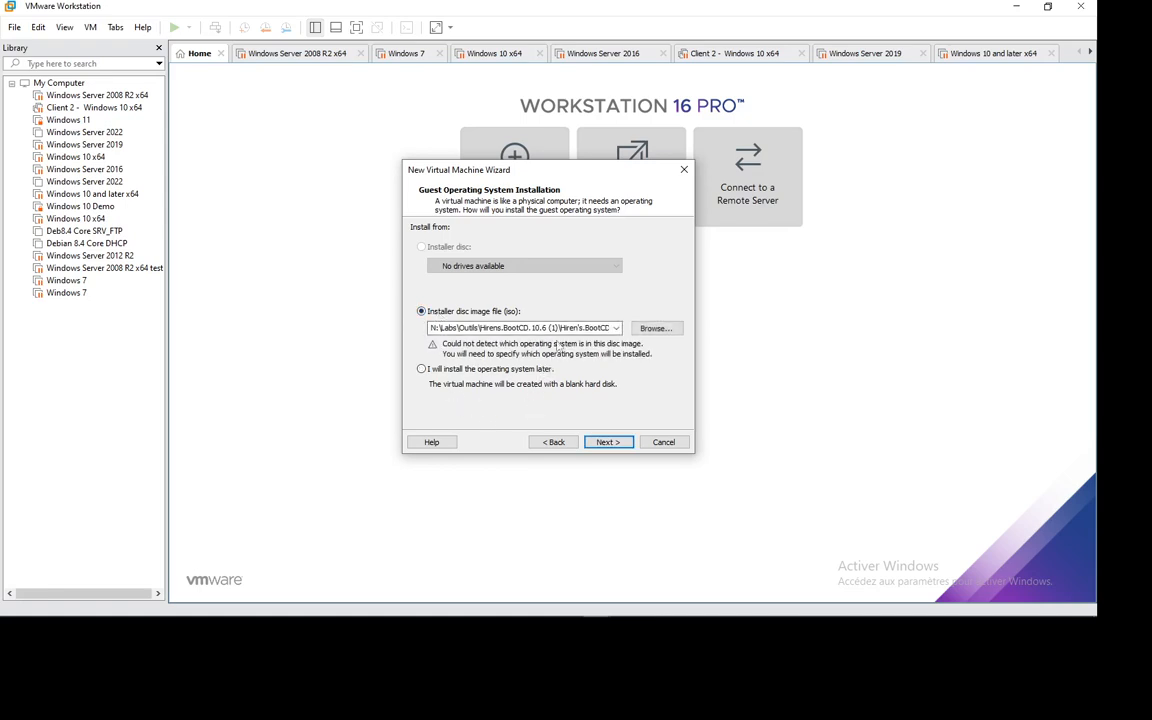
pyautogui.click(666, 330)
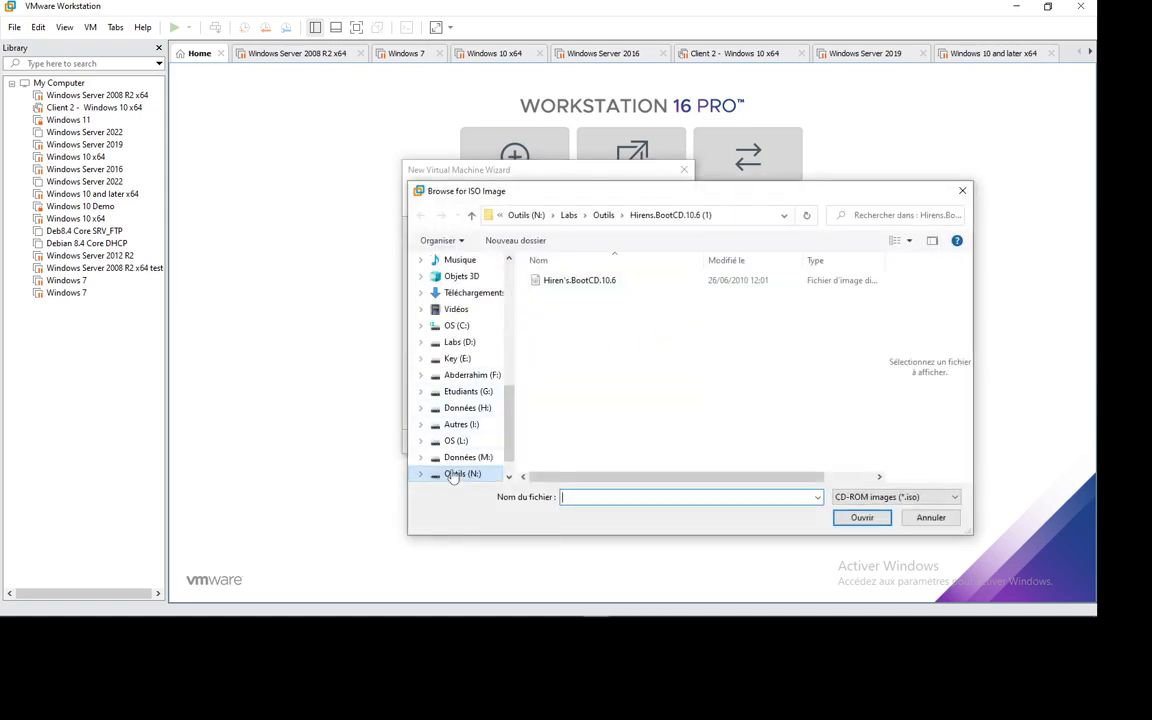
pyautogui.scroll(-1, 469, 425)
pyautogui.scroll(-1, 469, 425)
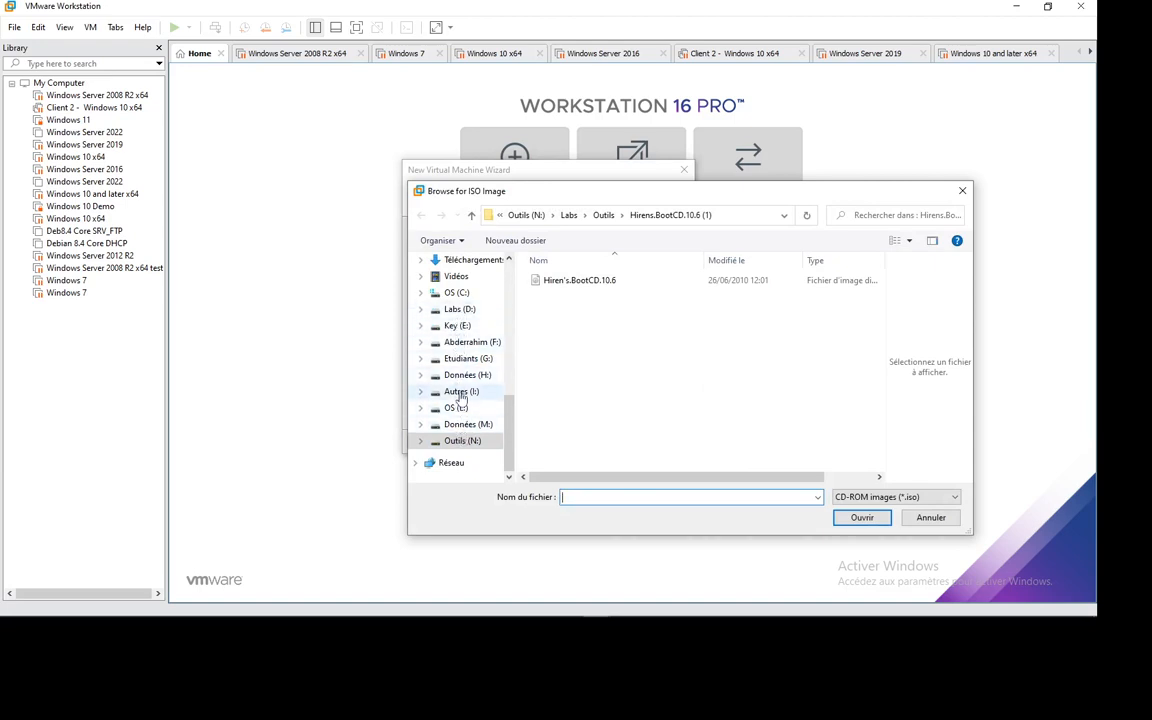
pyautogui.click(461, 310)
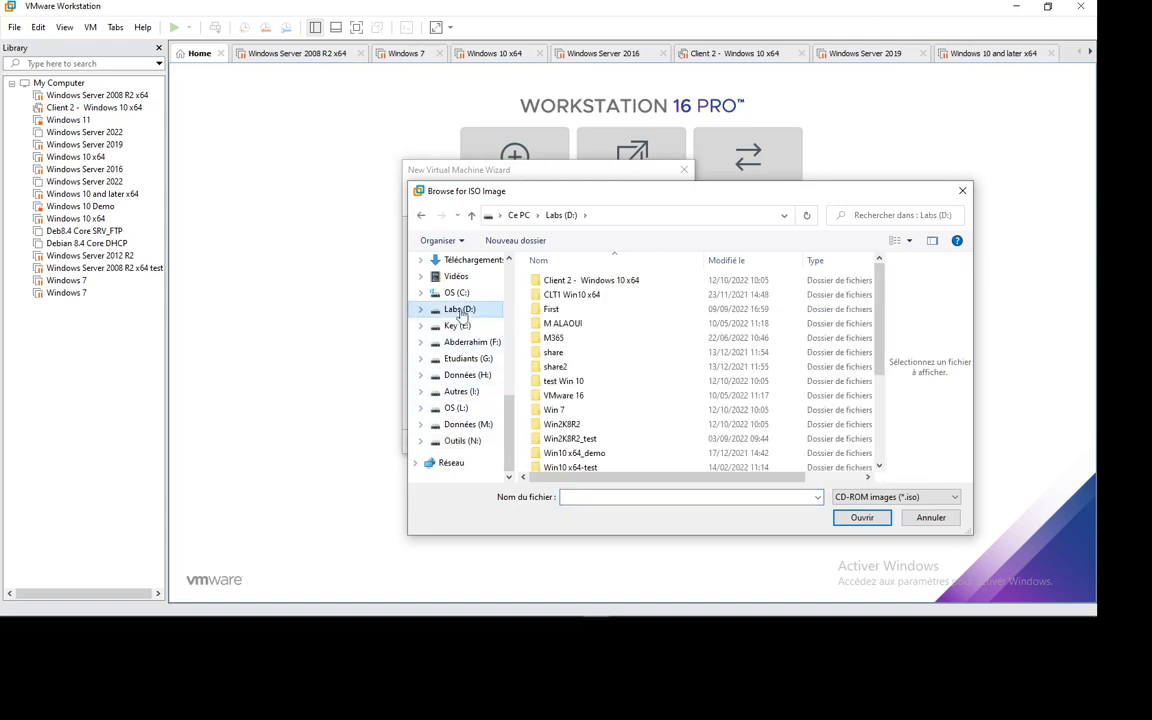
pyautogui.scroll(-3, 628, 388)
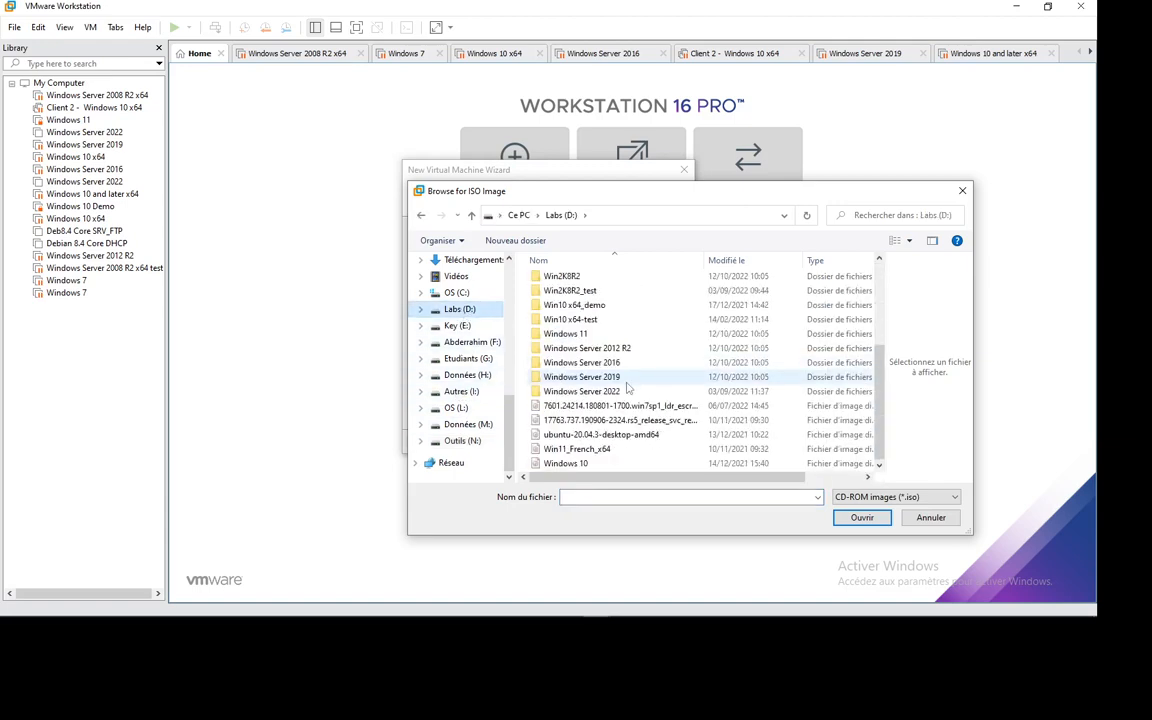
pyautogui.click(565, 463)
pyautogui.doubleClick(565, 463)
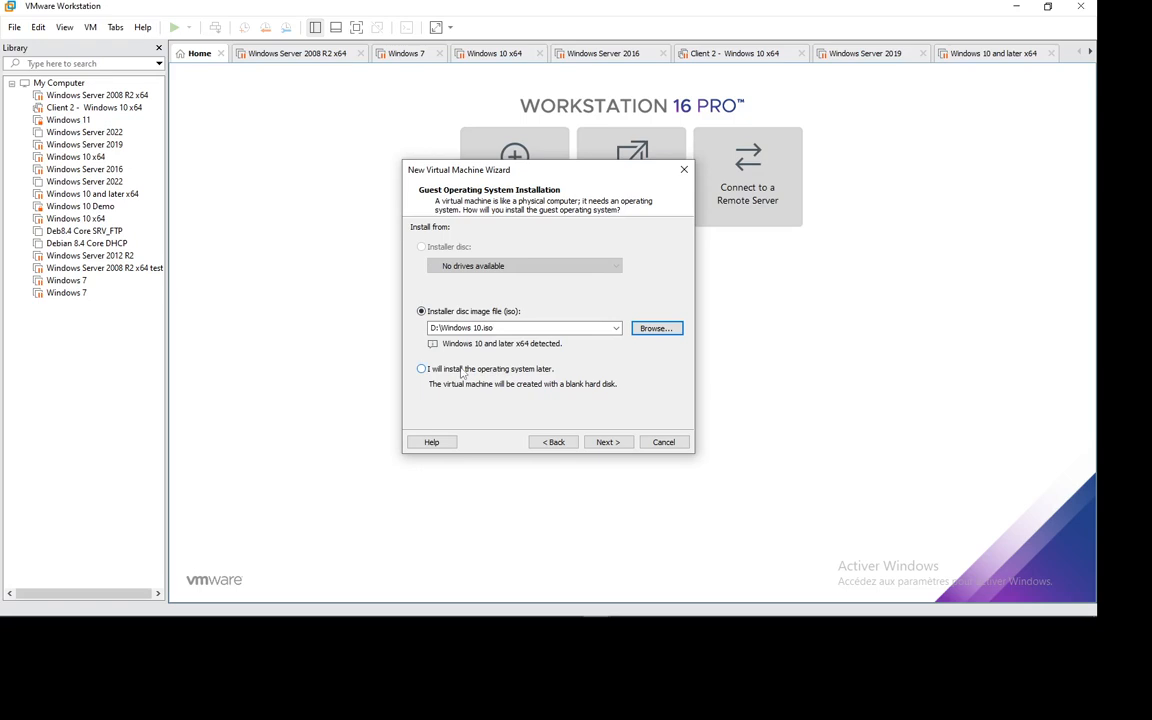
# Choose to install the operating system later and set the guest operating system to Linux, version Debian 8.x 64-bit
pyautogui.click(462, 373)
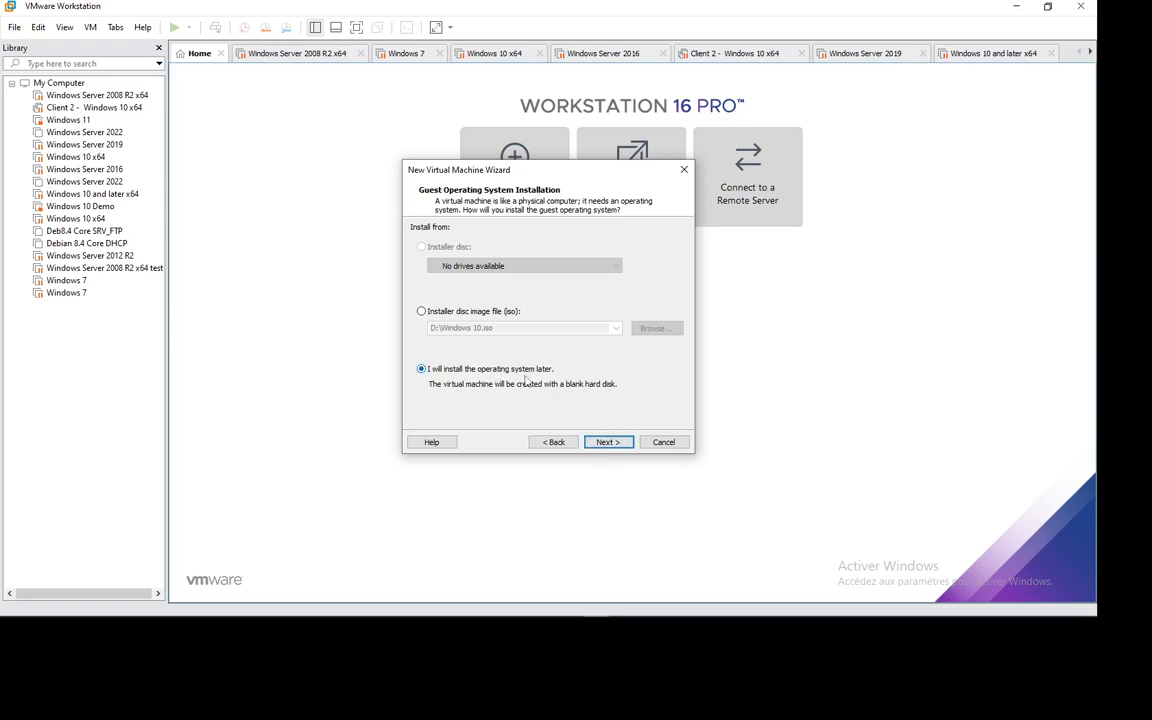
pyautogui.click(606, 442)
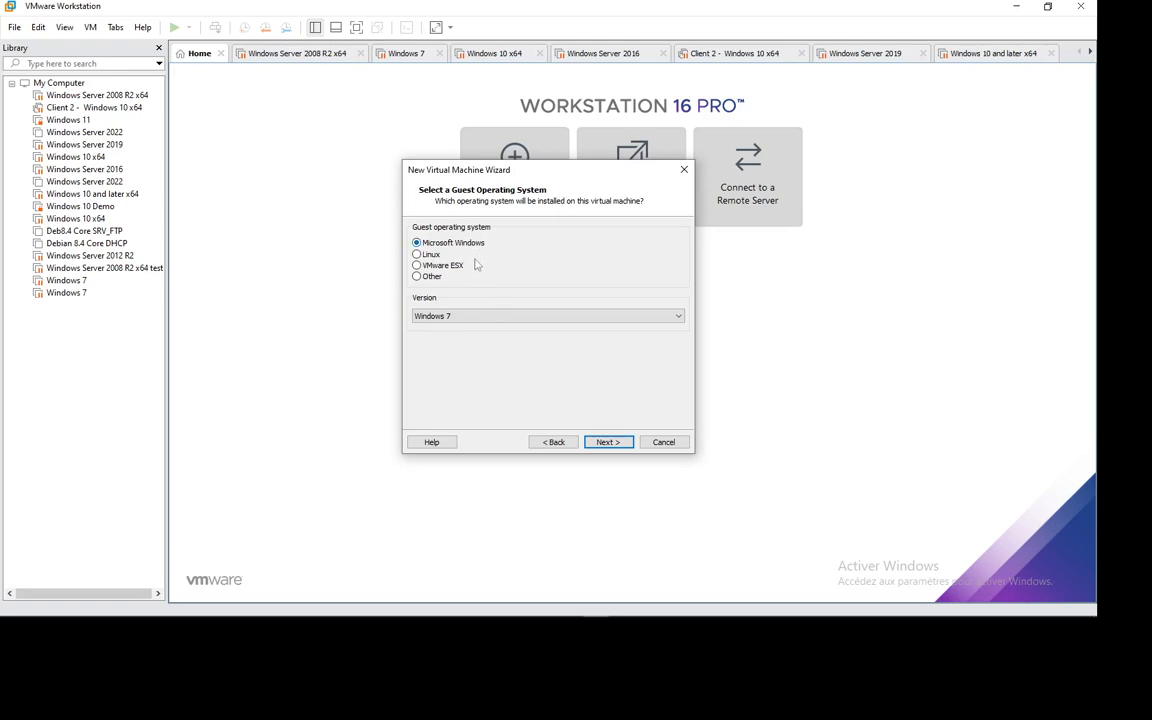
pyautogui.click(430, 254)
pyautogui.click(594, 317)
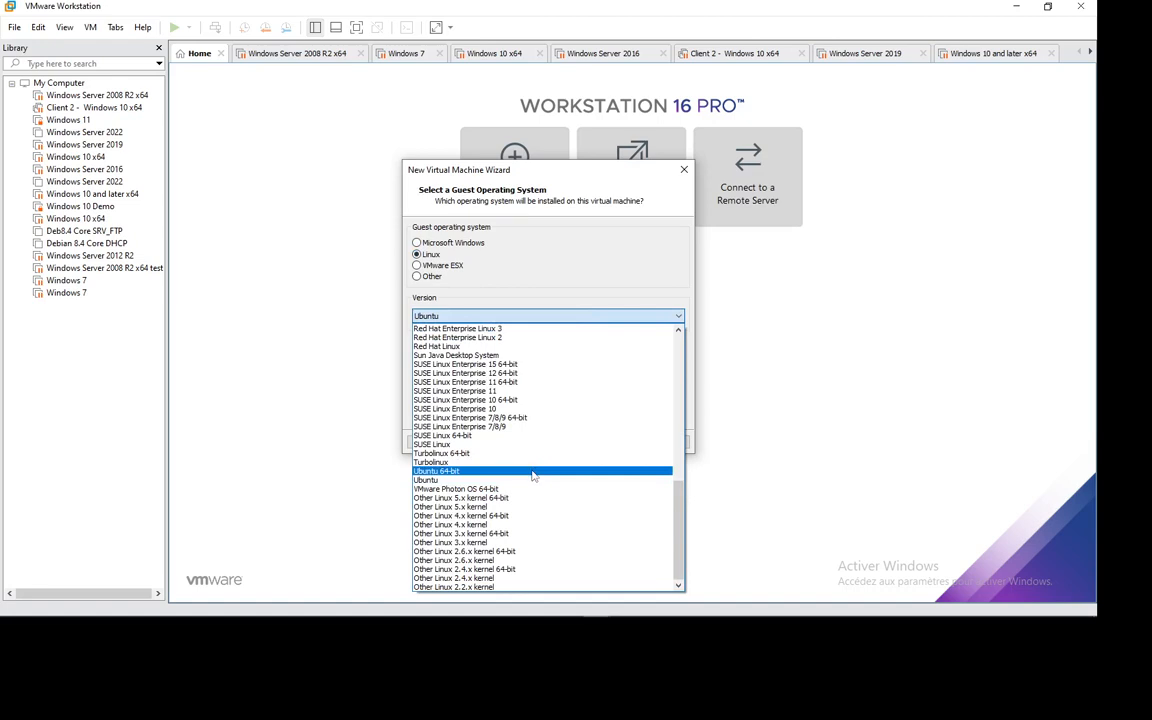
pyautogui.scroll(1, 540, 438)
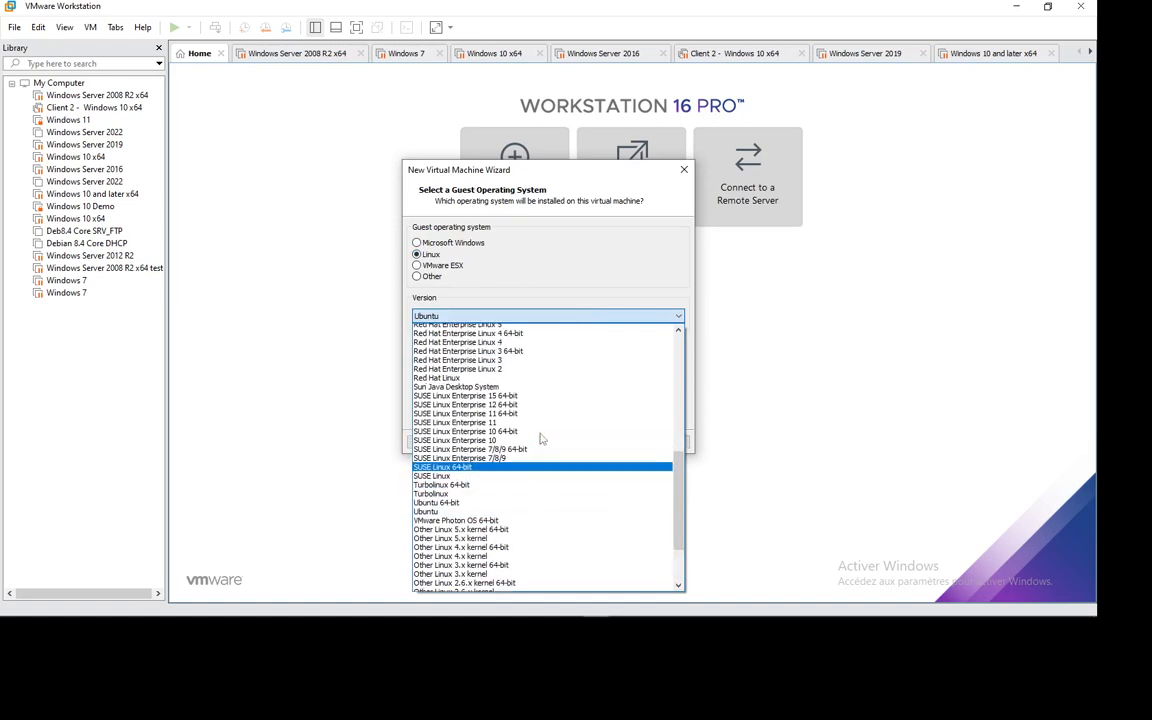
pyautogui.scroll(5, 540, 438)
pyautogui.scroll(3, 540, 438)
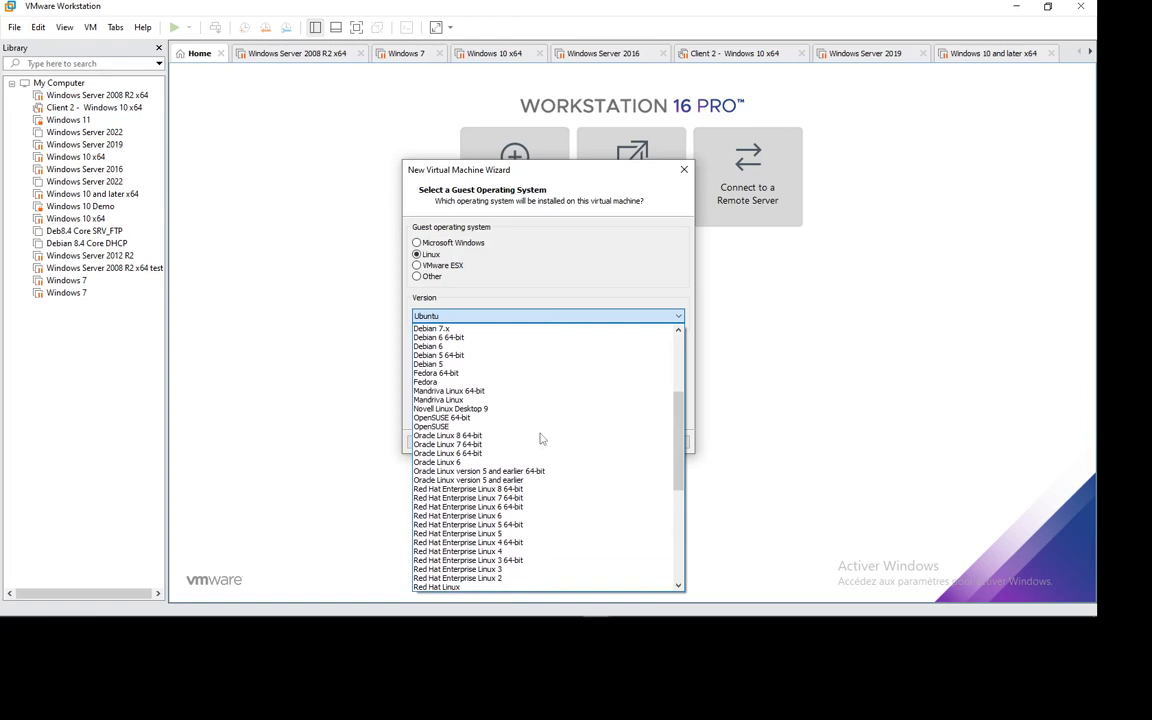
pyautogui.moveTo(681, 429); pyautogui.dragTo(682, 411)
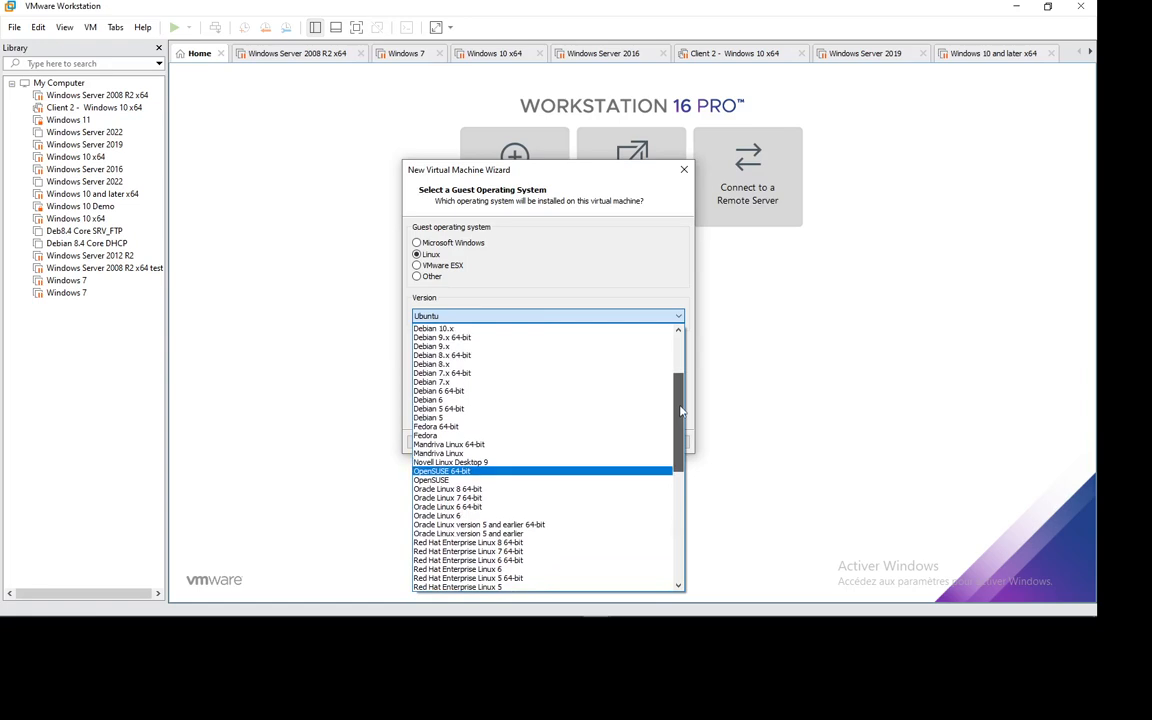
pyautogui.click(429, 357)
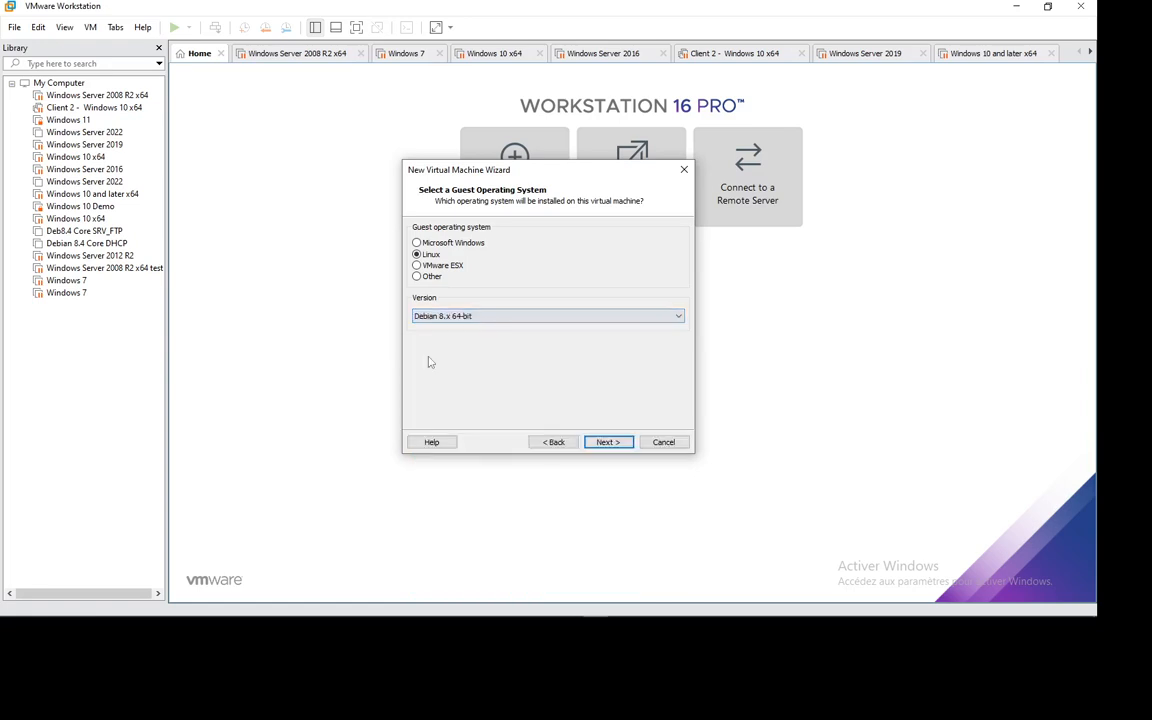
pyautogui.click(608, 442)
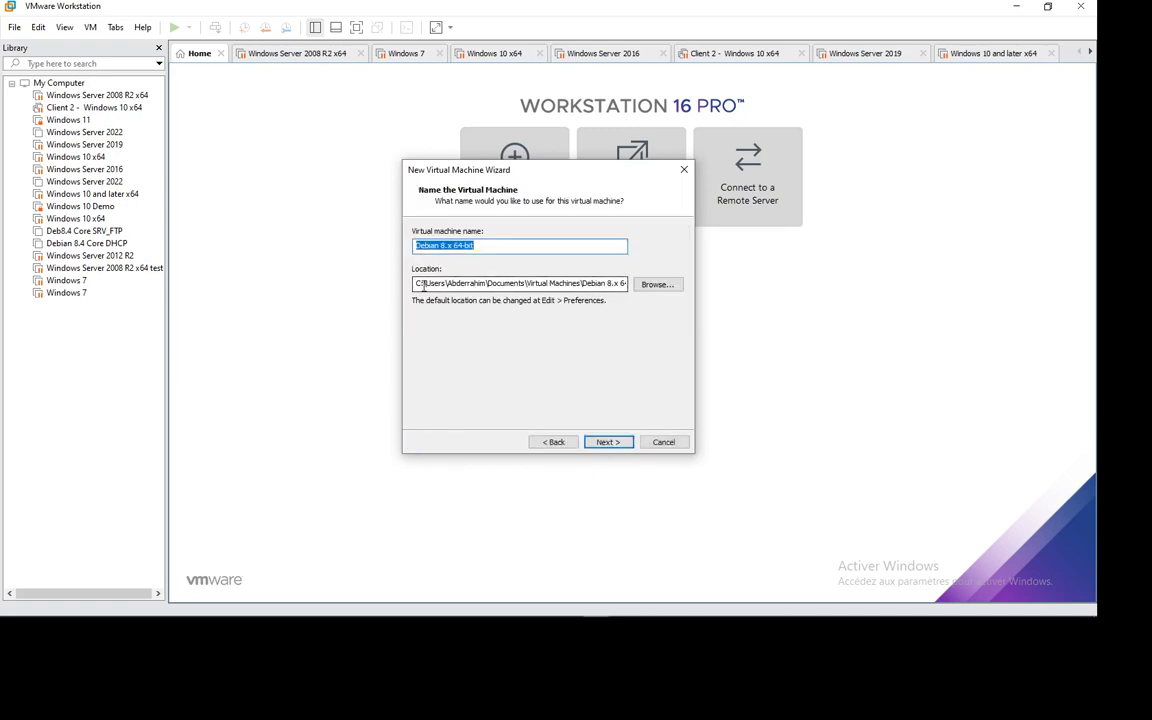
# Change the virtual machine's storage location to the Labs (D:) drive
pyautogui.moveTo(424, 285); pyautogui.dragTo(676, 288)
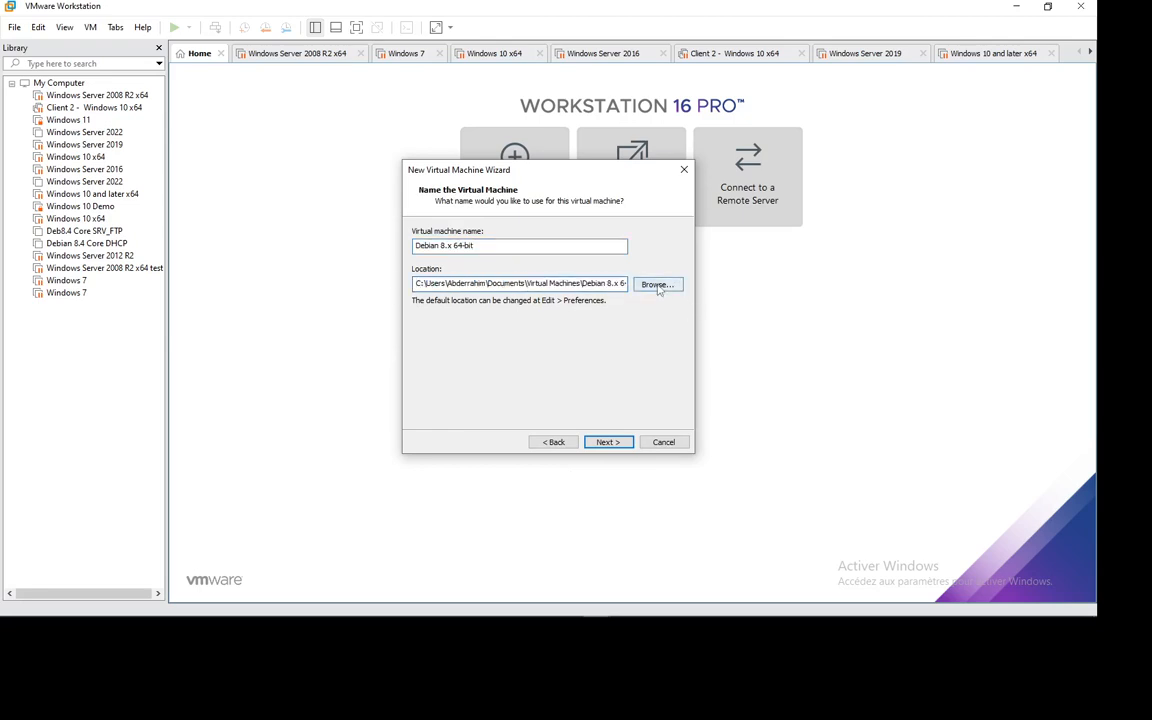
pyautogui.click(660, 285)
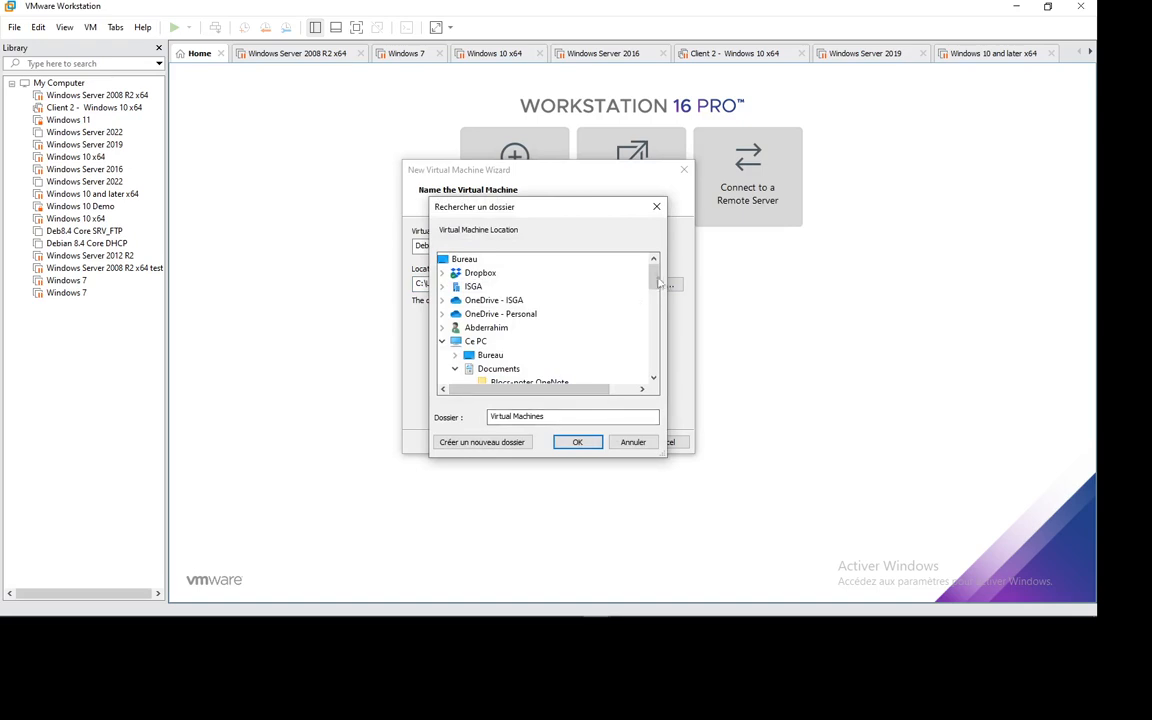
pyautogui.moveTo(654, 268); pyautogui.dragTo(655, 299)
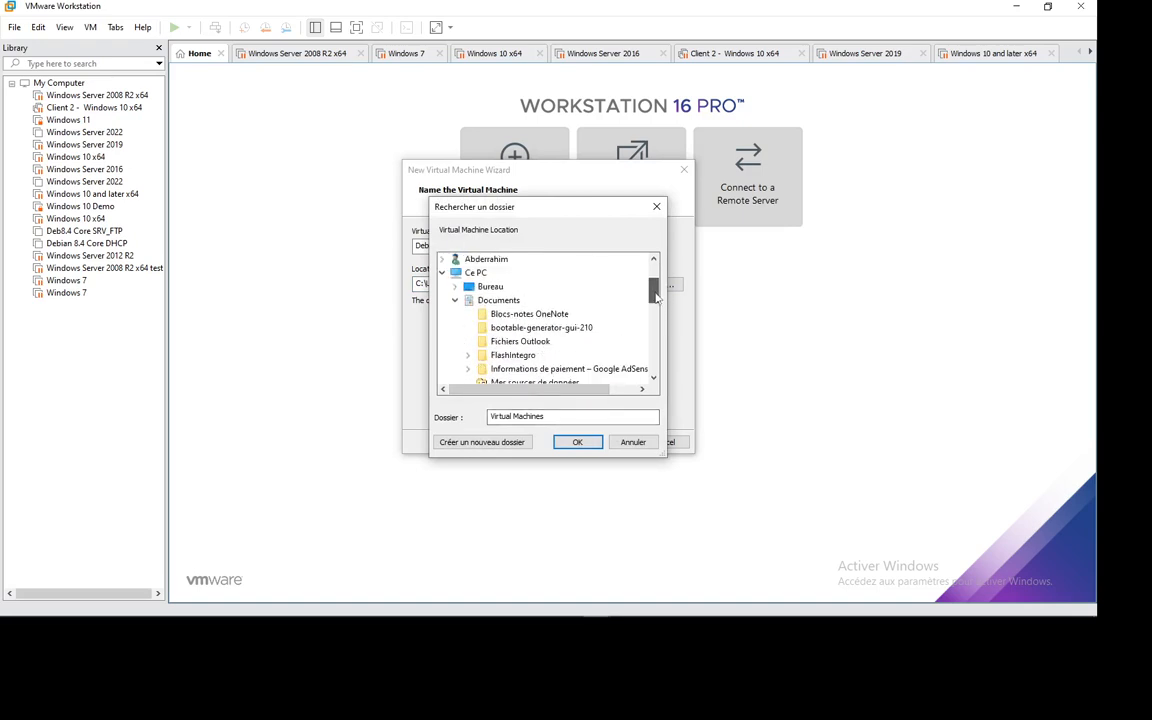
pyautogui.click(453, 301)
pyautogui.click(442, 272)
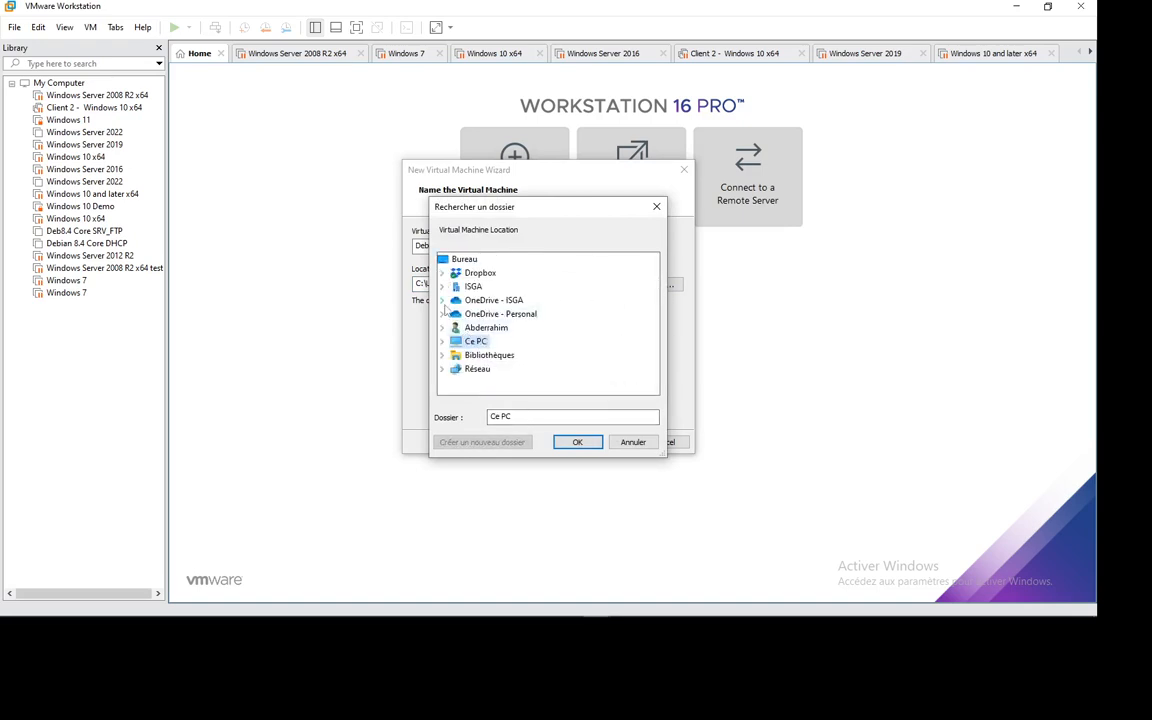
pyautogui.click(443, 342)
pyautogui.scroll(-2, 545, 343)
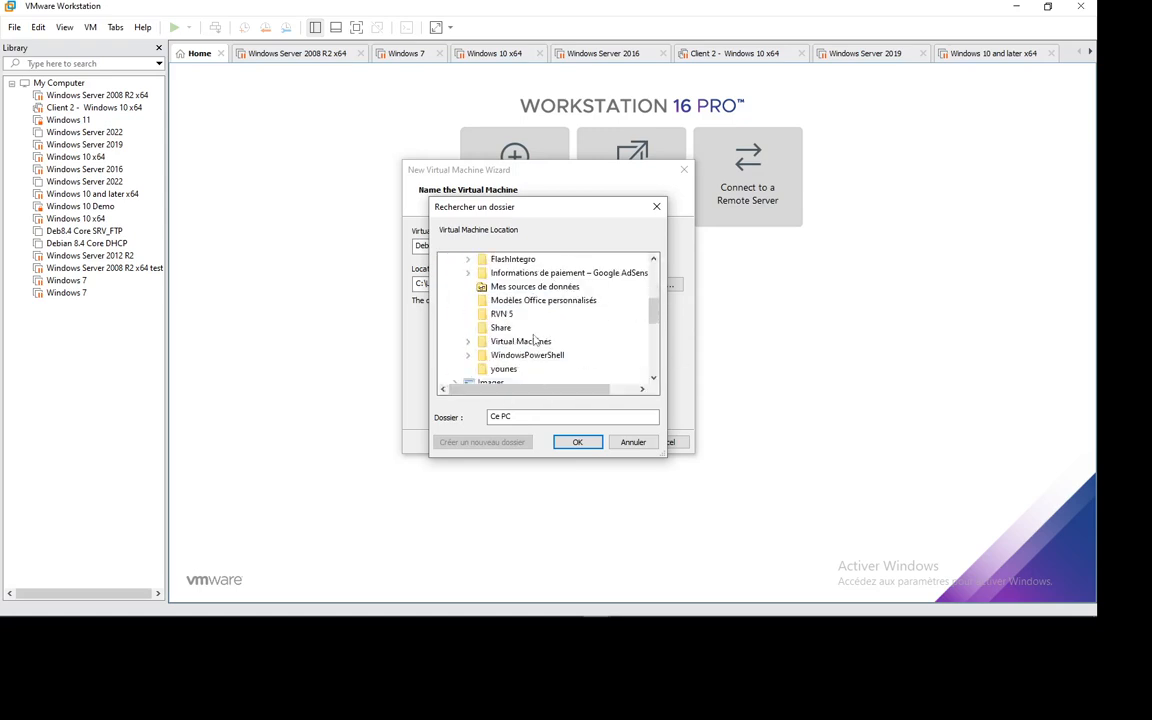
pyautogui.scroll(-4, 535, 354)
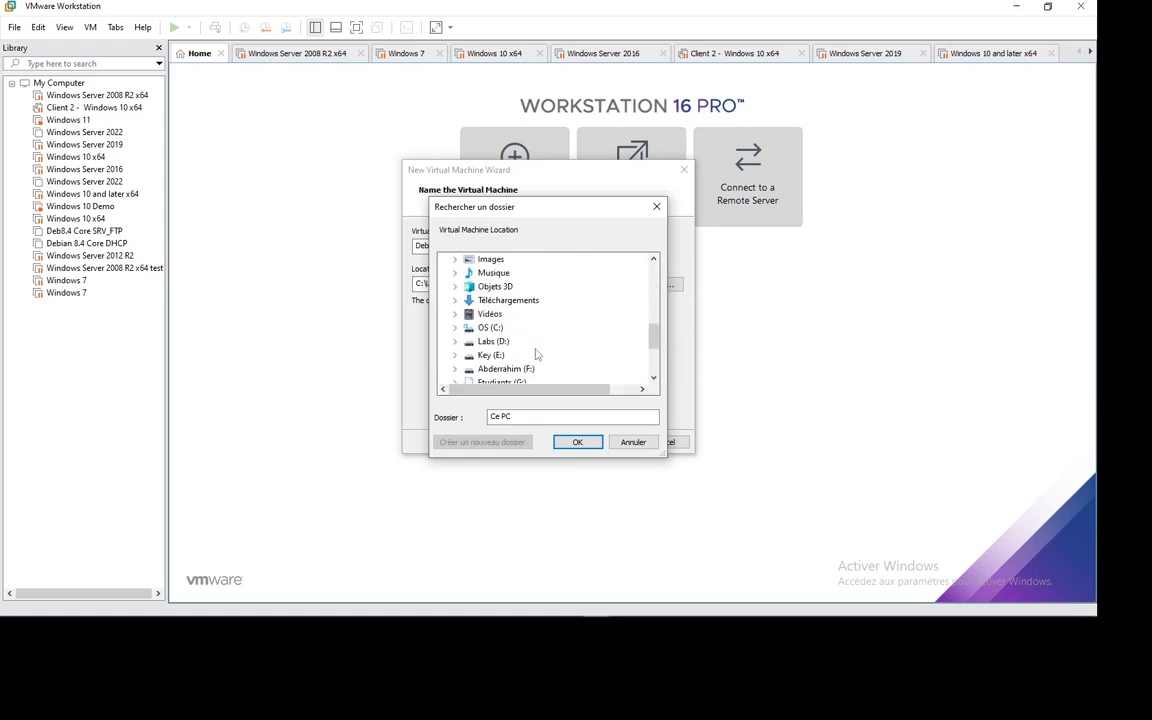
pyautogui.click(455, 259)
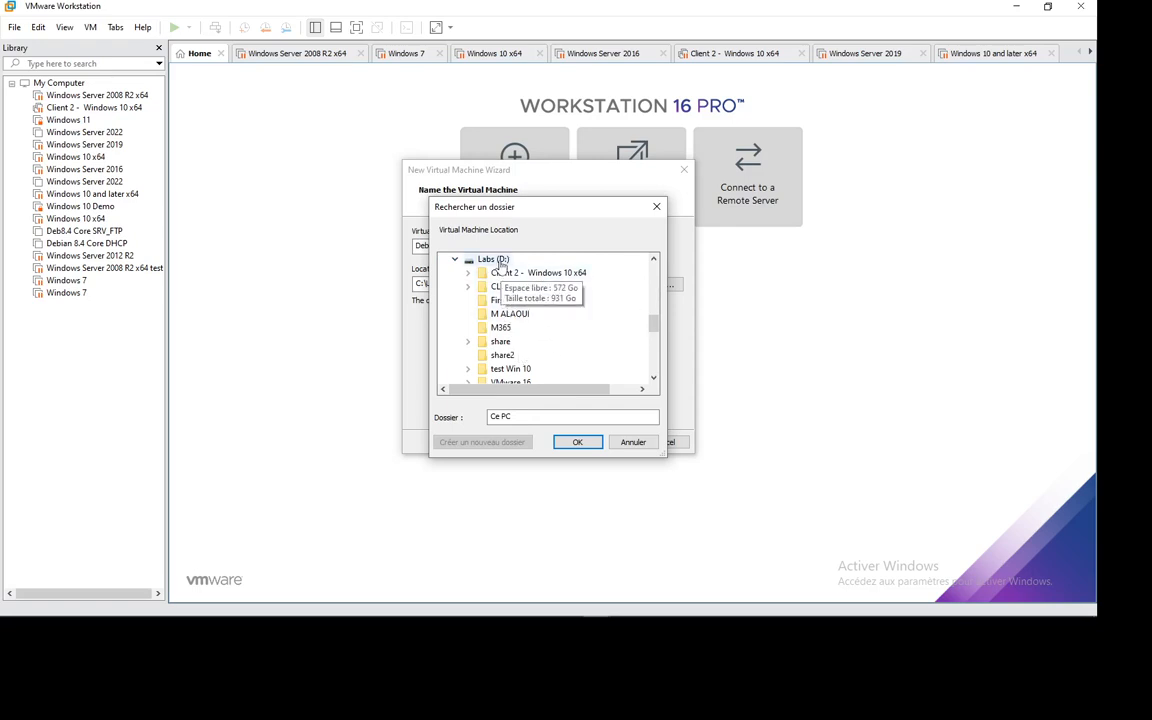
pyautogui.click(500, 260)
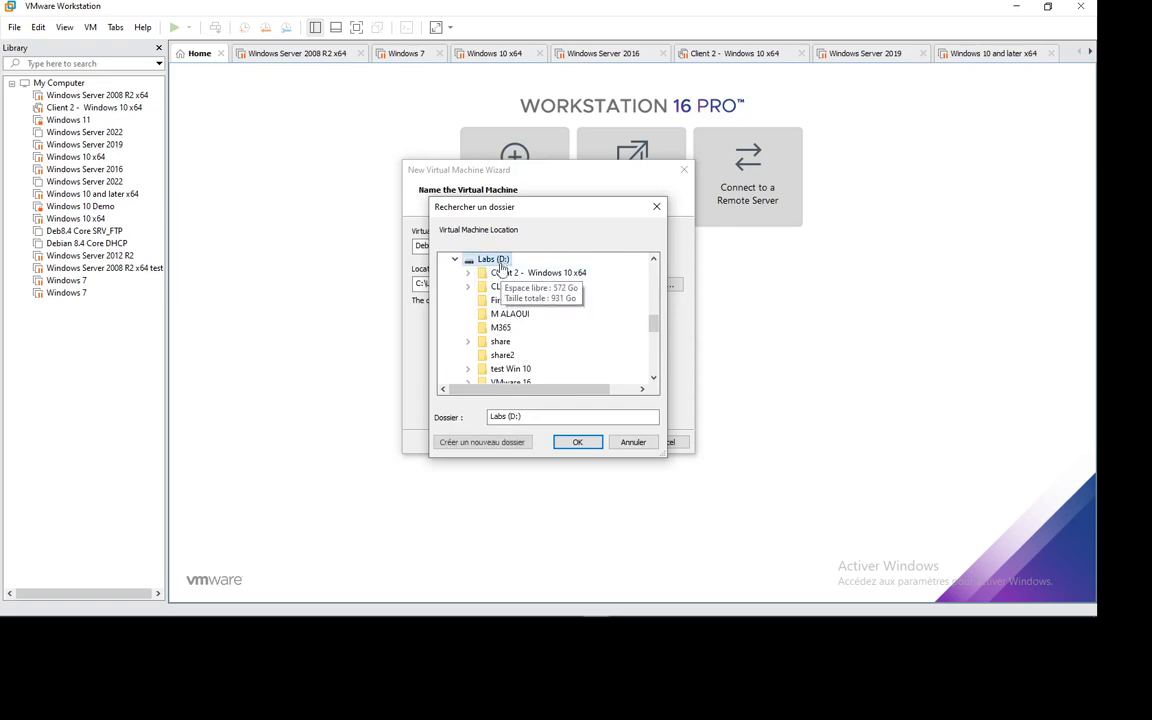
pyautogui.click(577, 442)
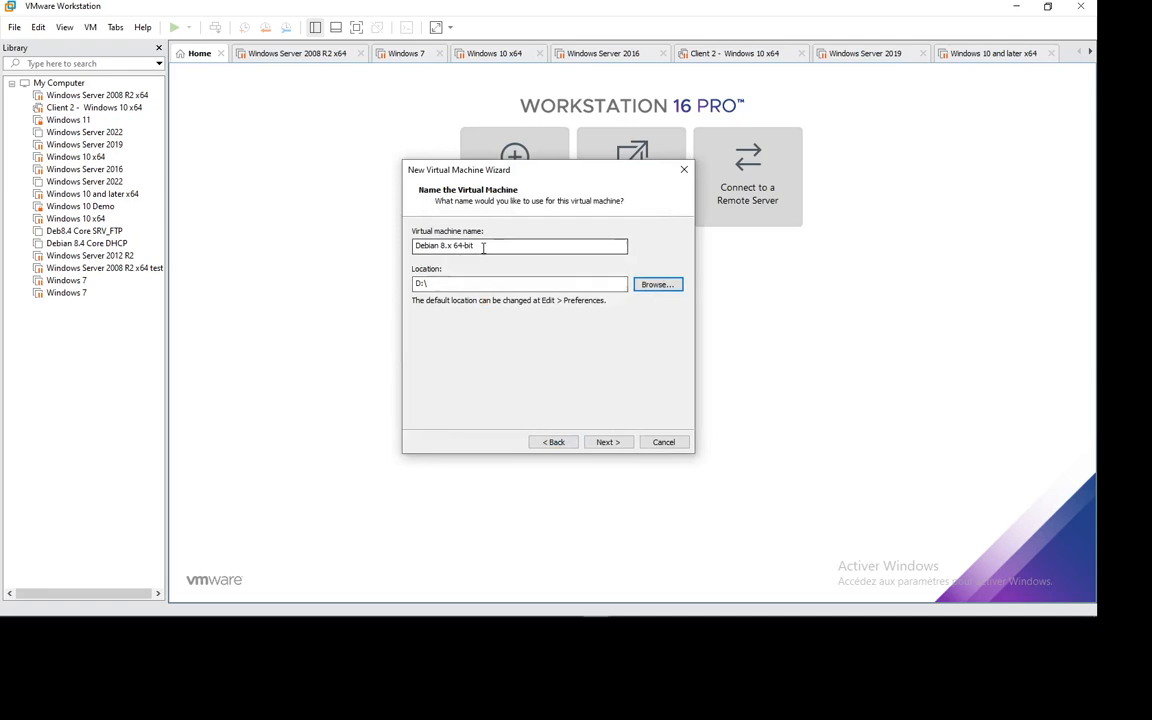
# Set the virtual machine's location to a folder named Debian 8.x 64-bit on the D: drive
pyautogui.moveTo(458, 244); pyautogui.dragTo(339, 249)
pyautogui.hotkey('ctrl', 'c')
pyautogui.click(450, 283)
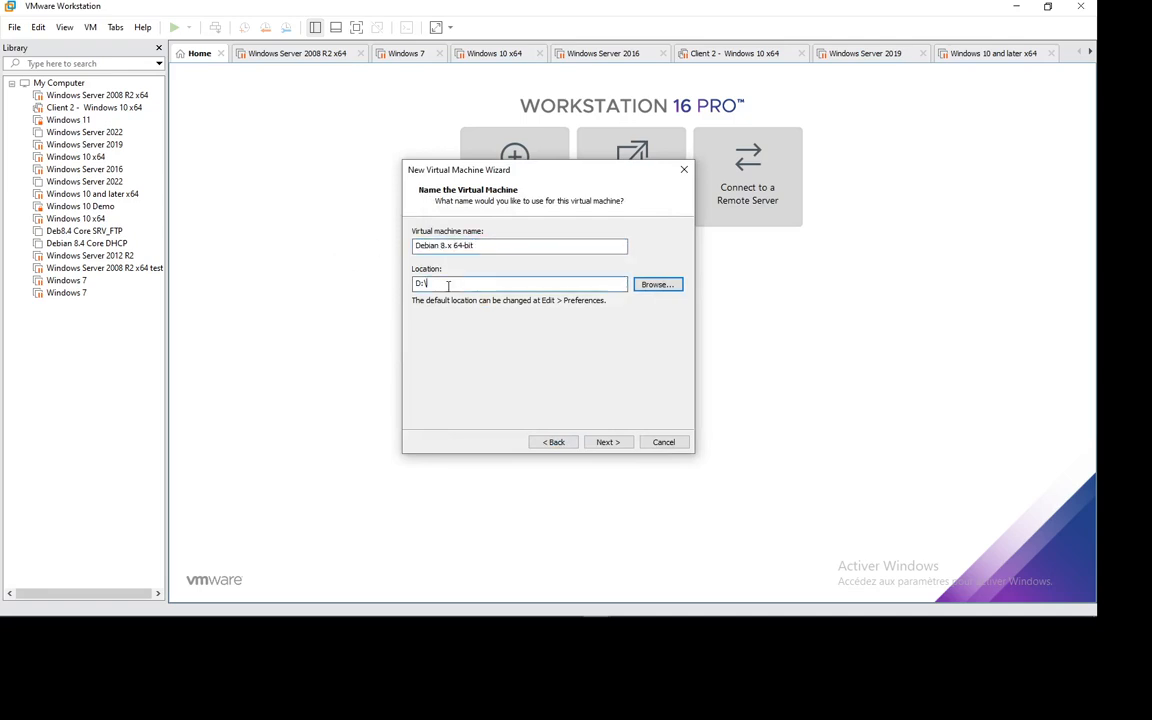
pyautogui.hotkey('ctrl', 'v')
pyautogui.click(604, 441)
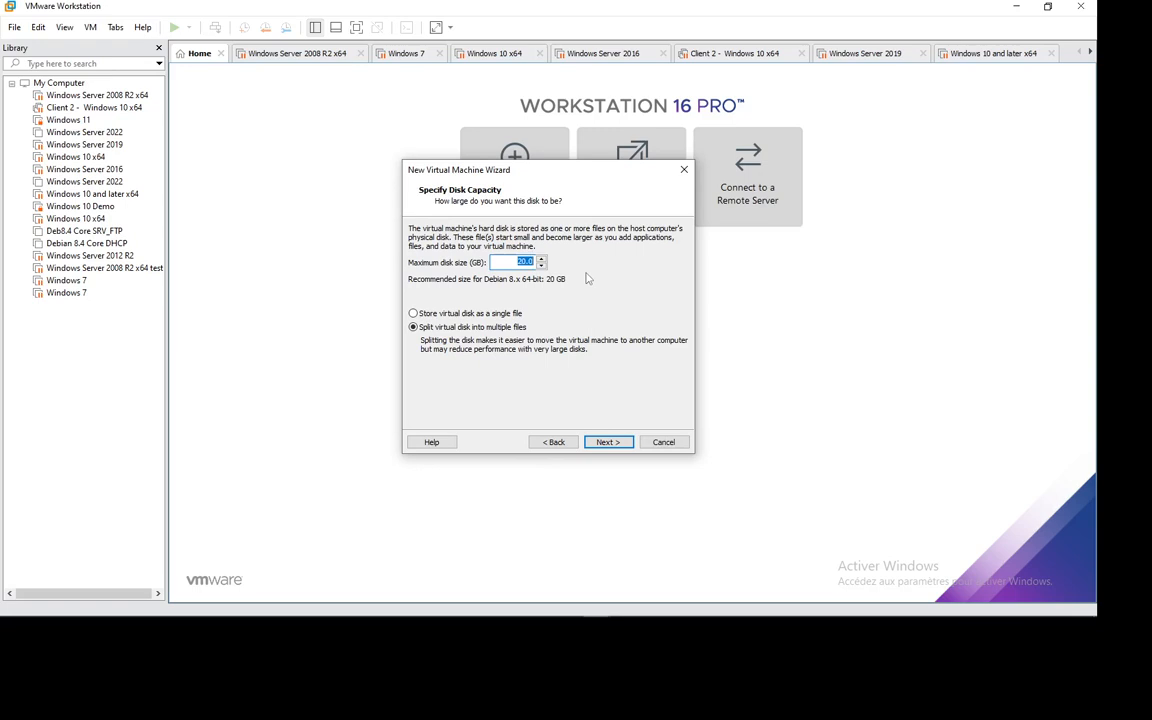
# Keep the maximum disk size at 20 GB and store the virtual disk as a single file
pyautogui.click(431, 315)
pyautogui.click(607, 442)
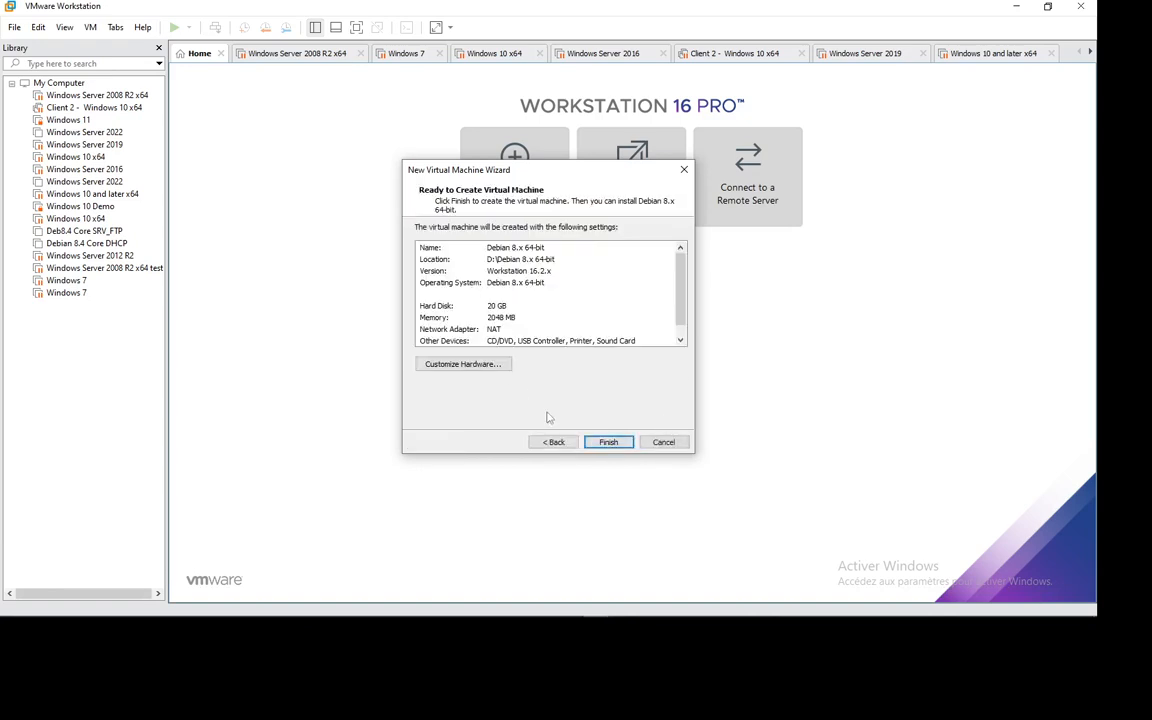
pyautogui.click(552, 442)
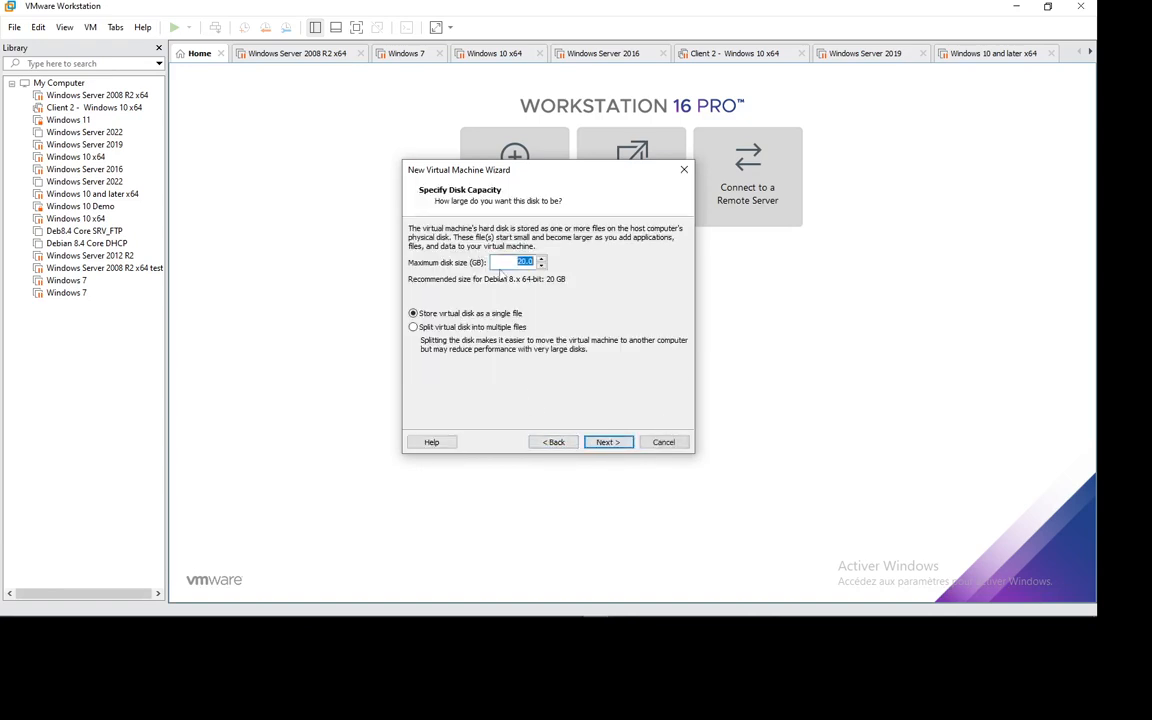
pyautogui.click(604, 442)
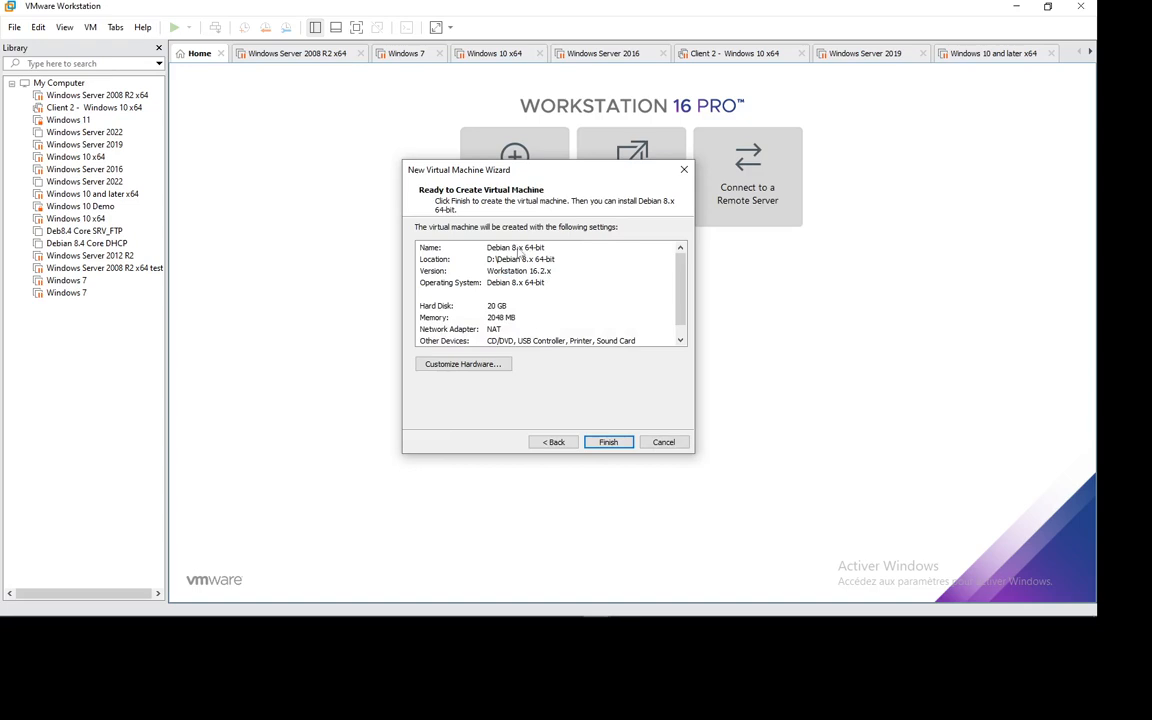
# Review the settings summary and hardware list, and finish creating the Debian 8.x 64-bit virtual machine
pyautogui.moveTo(682, 287); pyautogui.dragTo(671, 264)
pyautogui.click(463, 364)
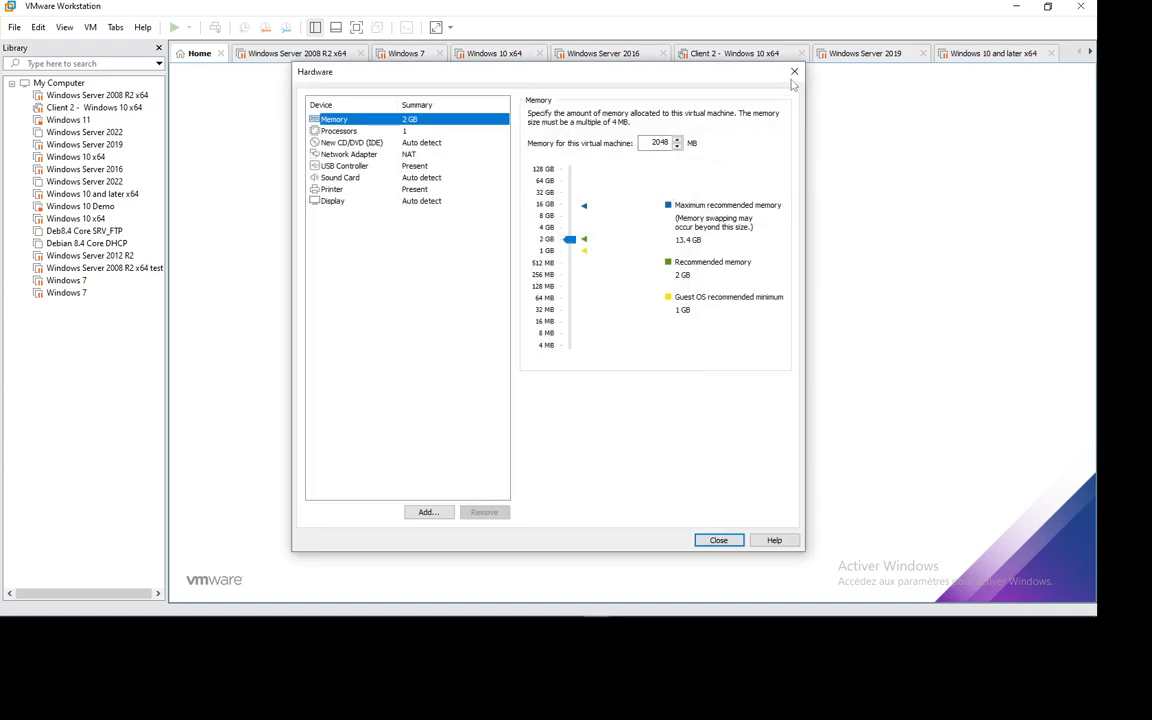
pyautogui.press('Escape')
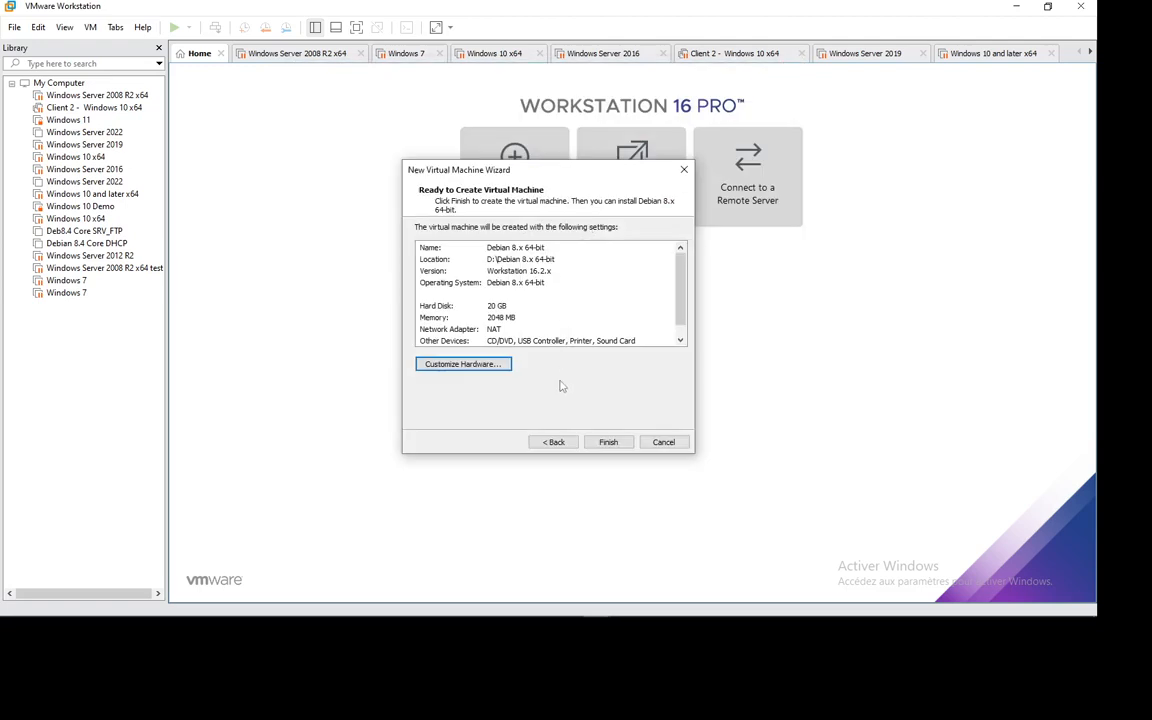
pyautogui.click(608, 442)
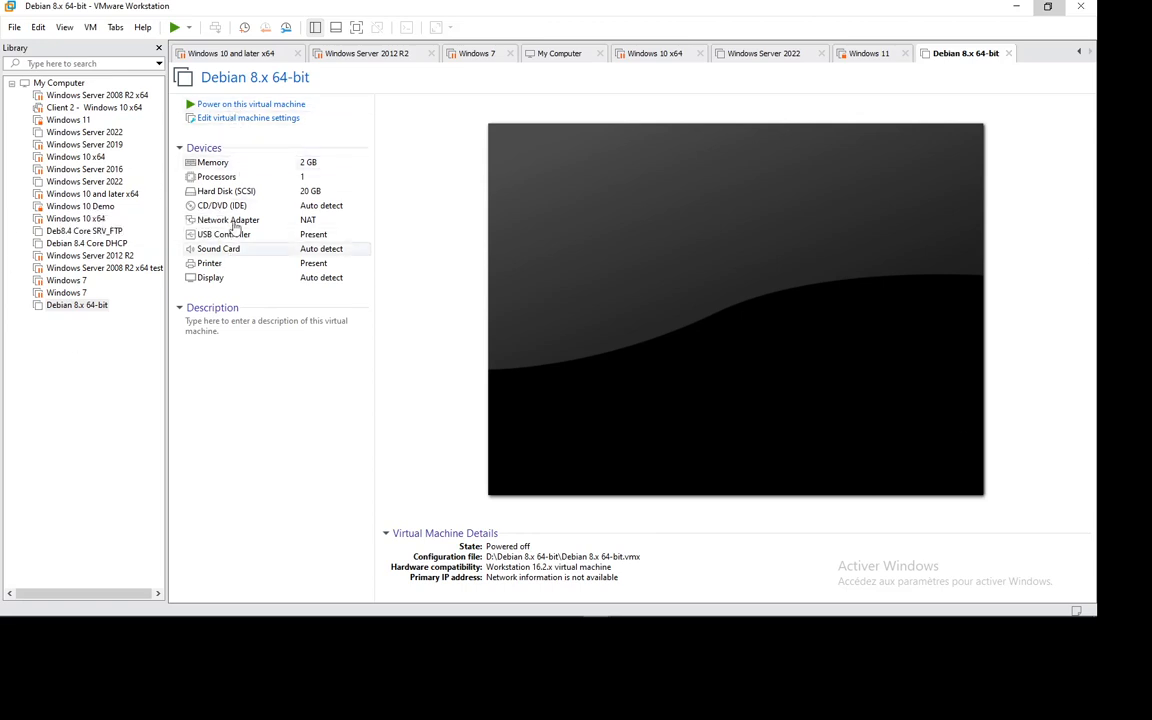
# Power on the Debian 8.x 64-bit virtual machine and agree to try connecting device ide1:0 at every power-on
pyautogui.click(265, 106)
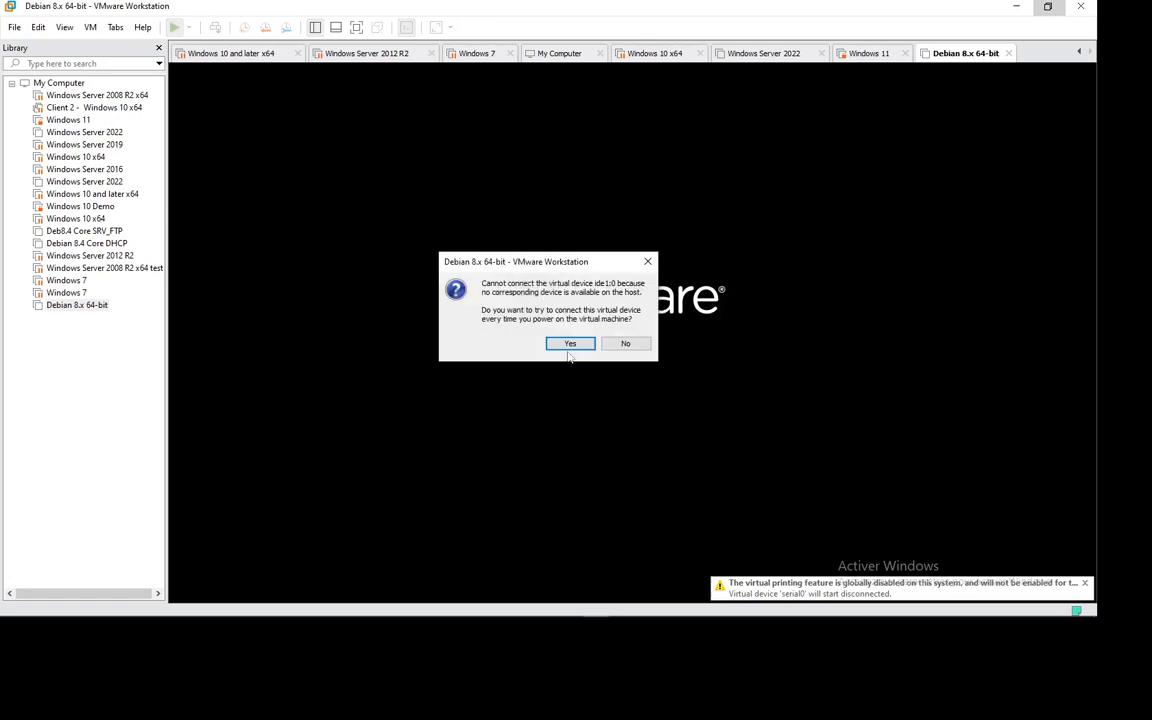
pyautogui.click(569, 342)
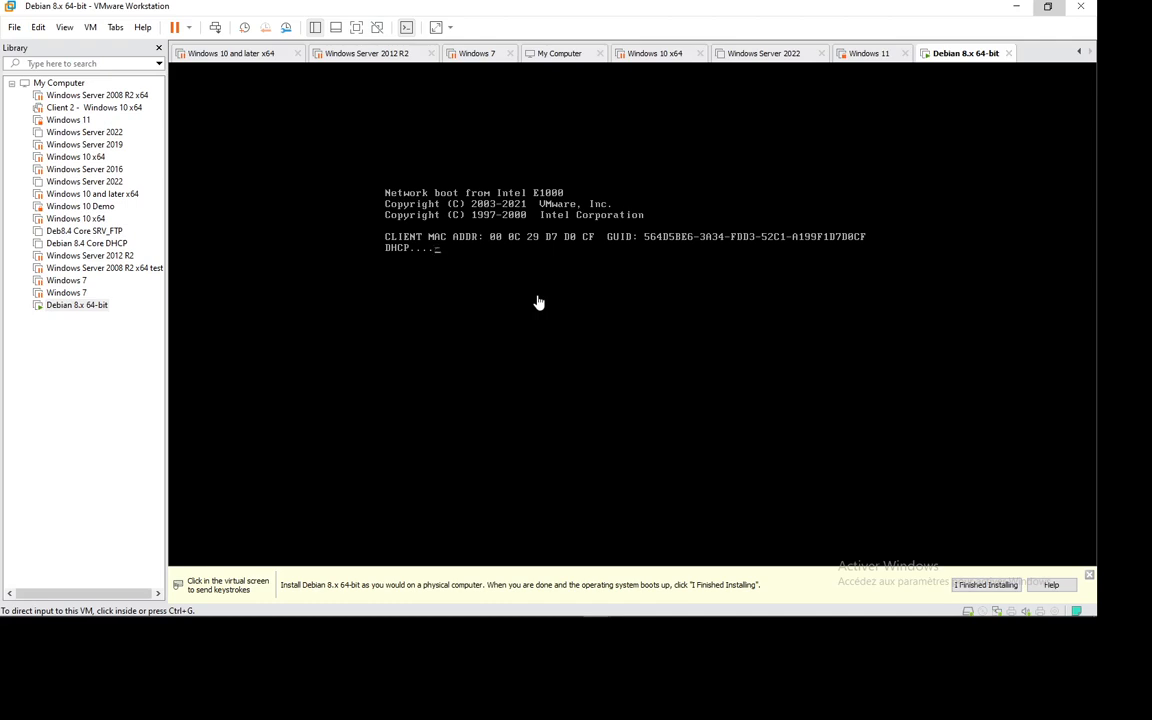
# Switch mouse and keyboard input into the running Debian virtual machine and back to the host several times
pyautogui.click(538, 302)
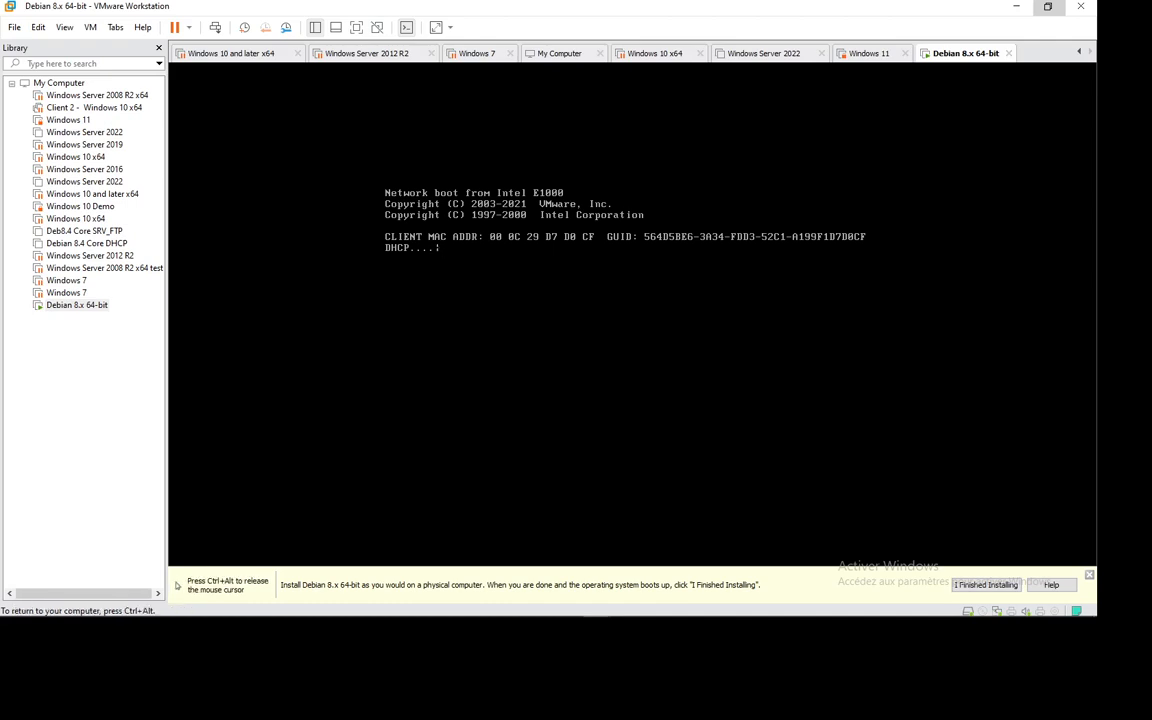
pyautogui.hotkey('ctrl', 'alt')
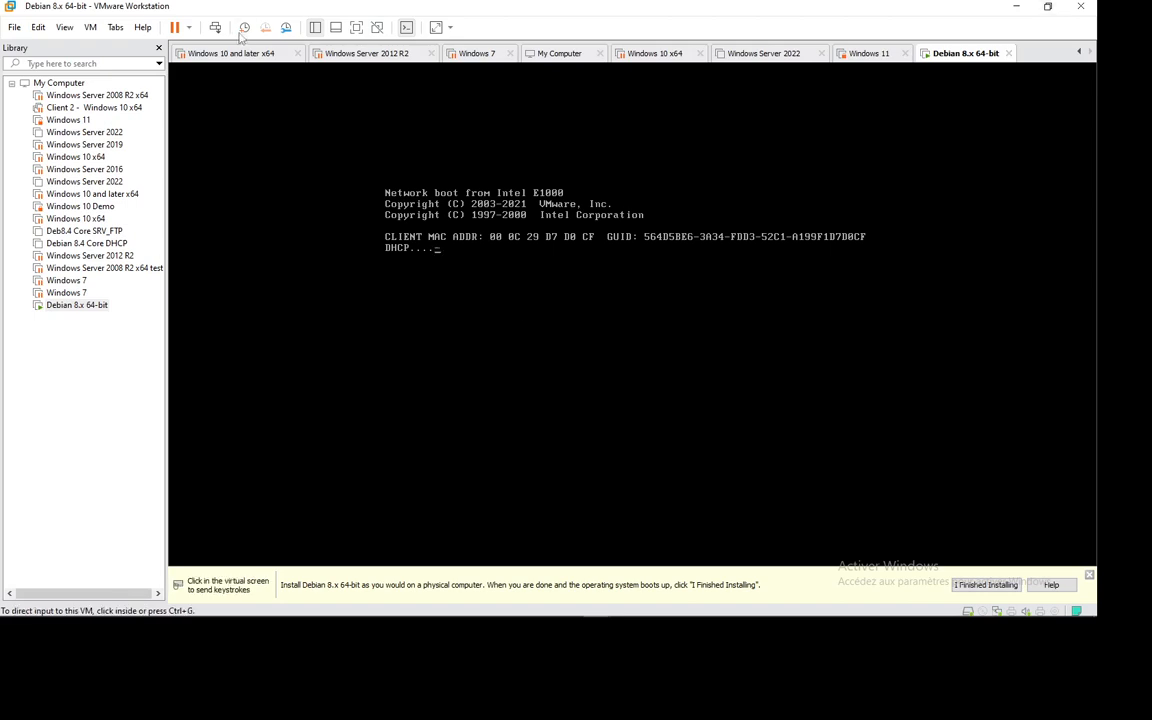
pyautogui.click(489, 372)
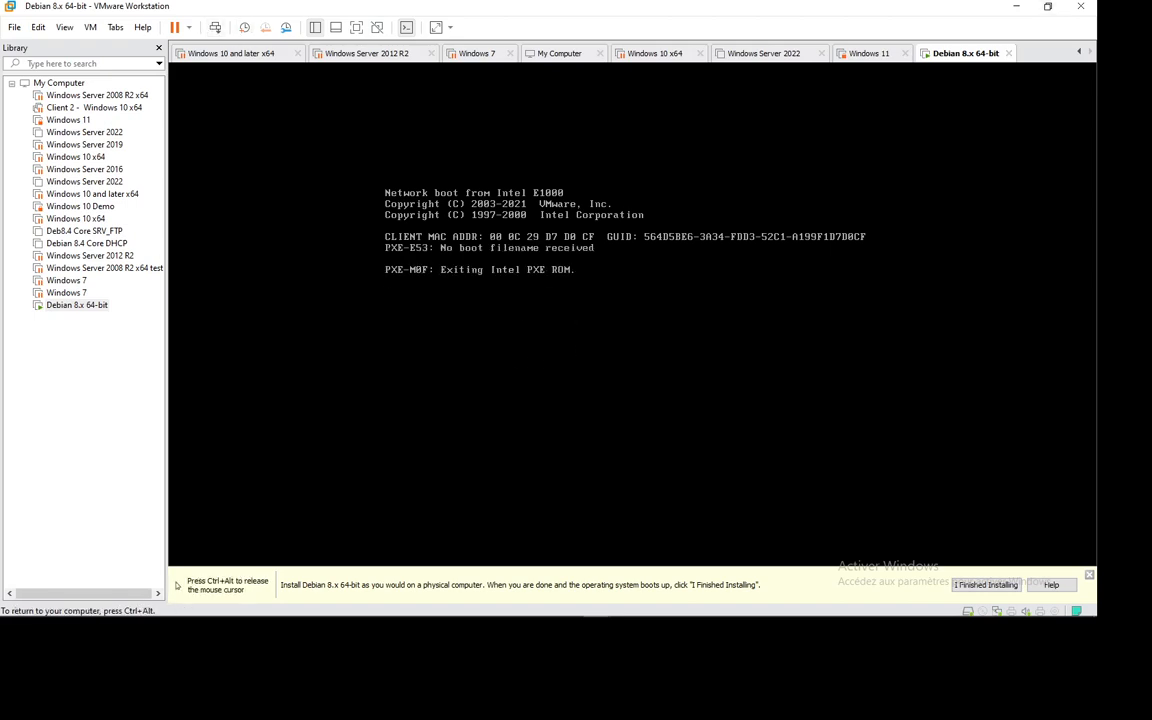
pyautogui.hotkey('ctrl', 'alt')
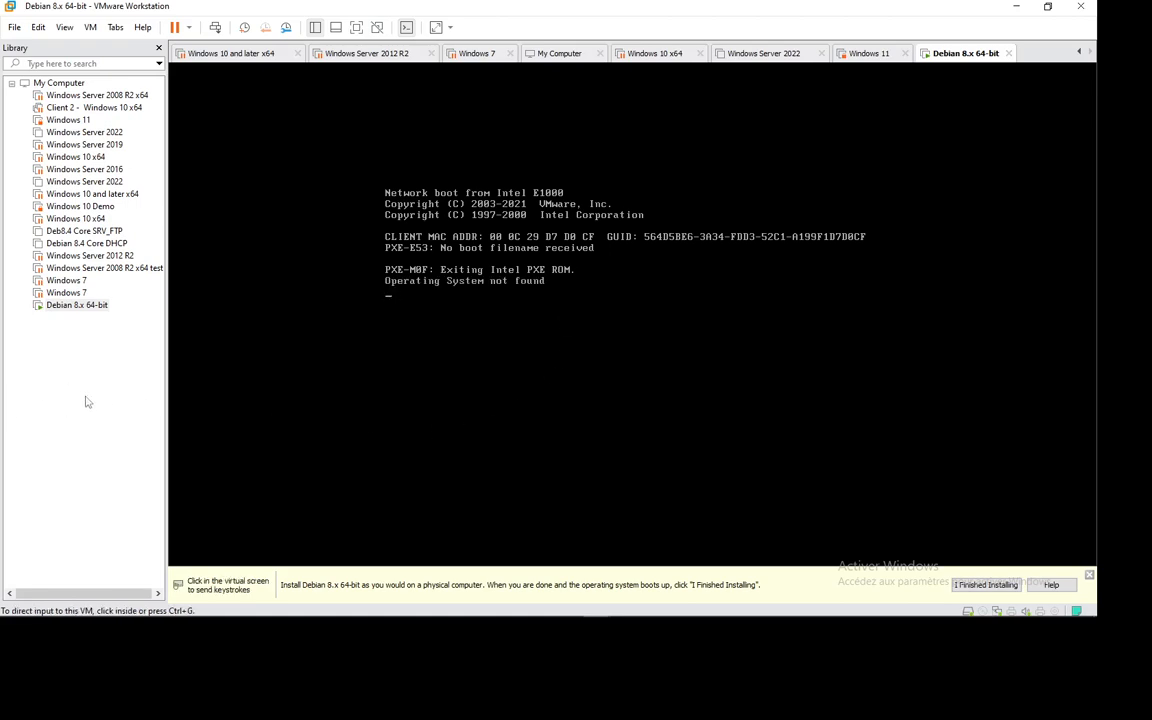
pyautogui.hotkey('ctrl', 'g')
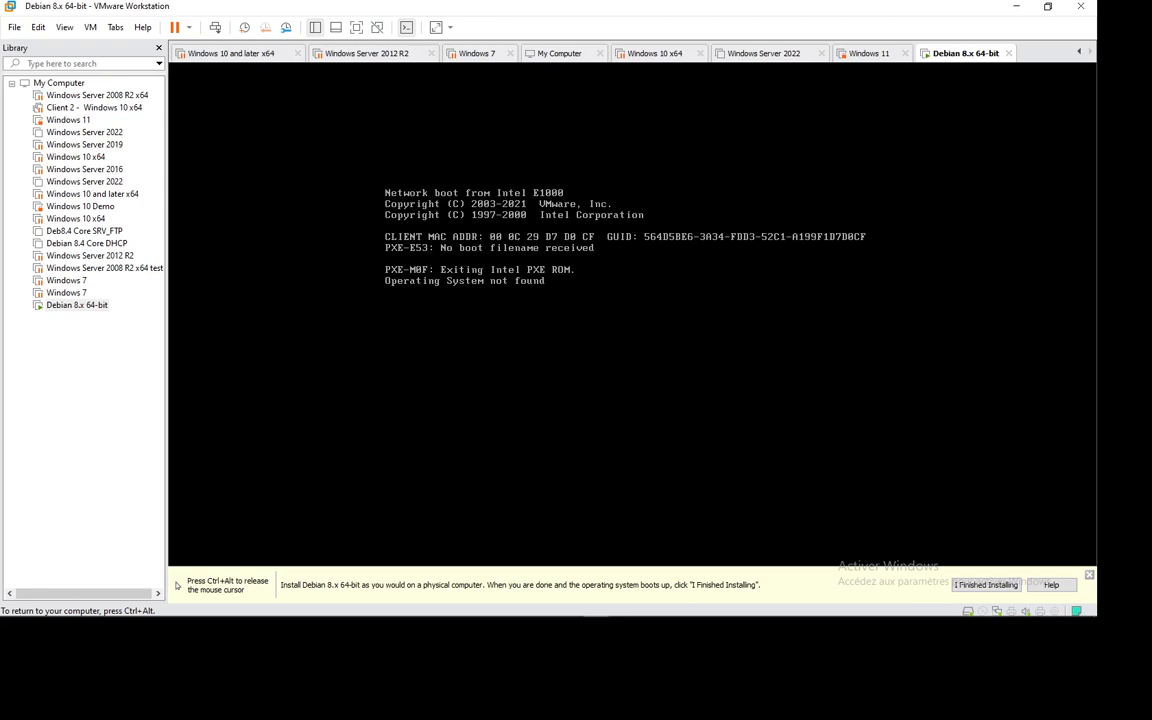
pyautogui.hotkey('ctrl', 'alt')
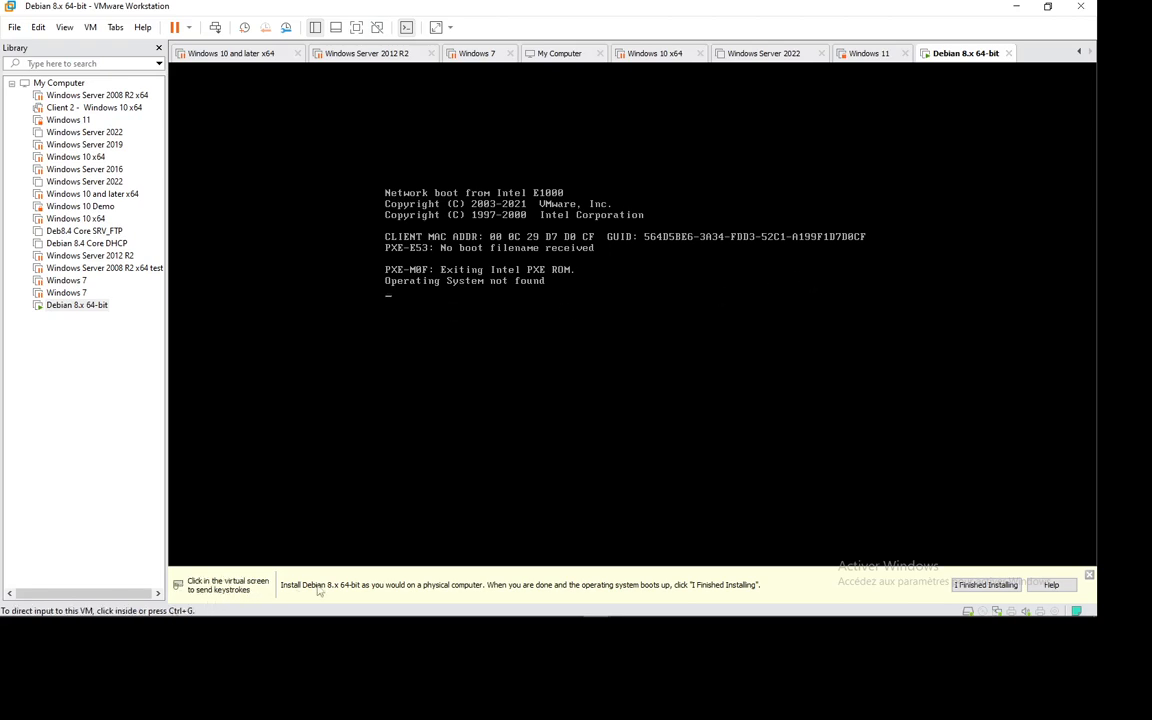
pyautogui.click(557, 342)
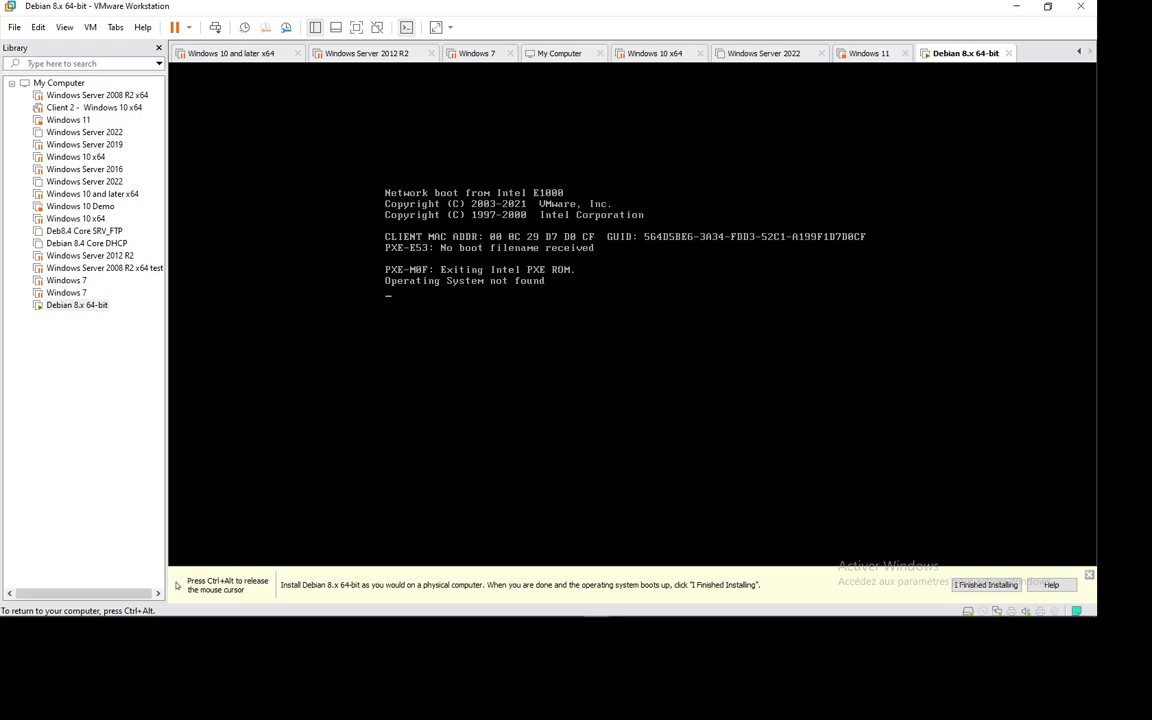
pyautogui.hotkey('ctrl', 'alt')
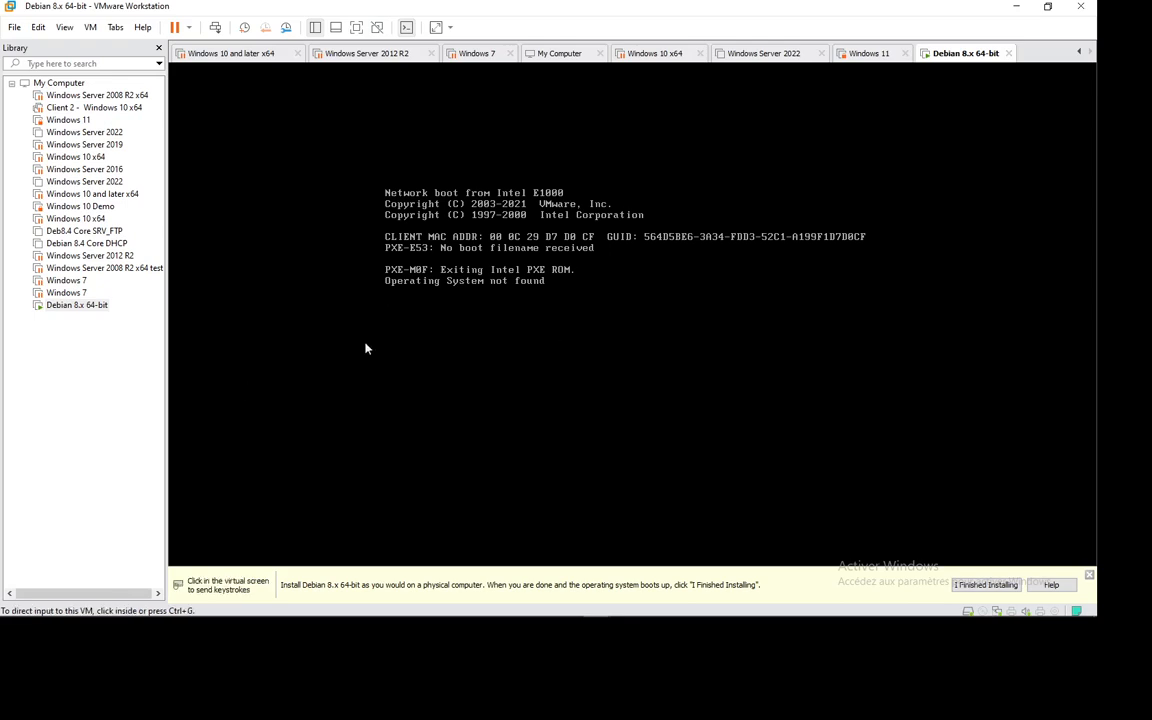
pyautogui.click(420, 329)
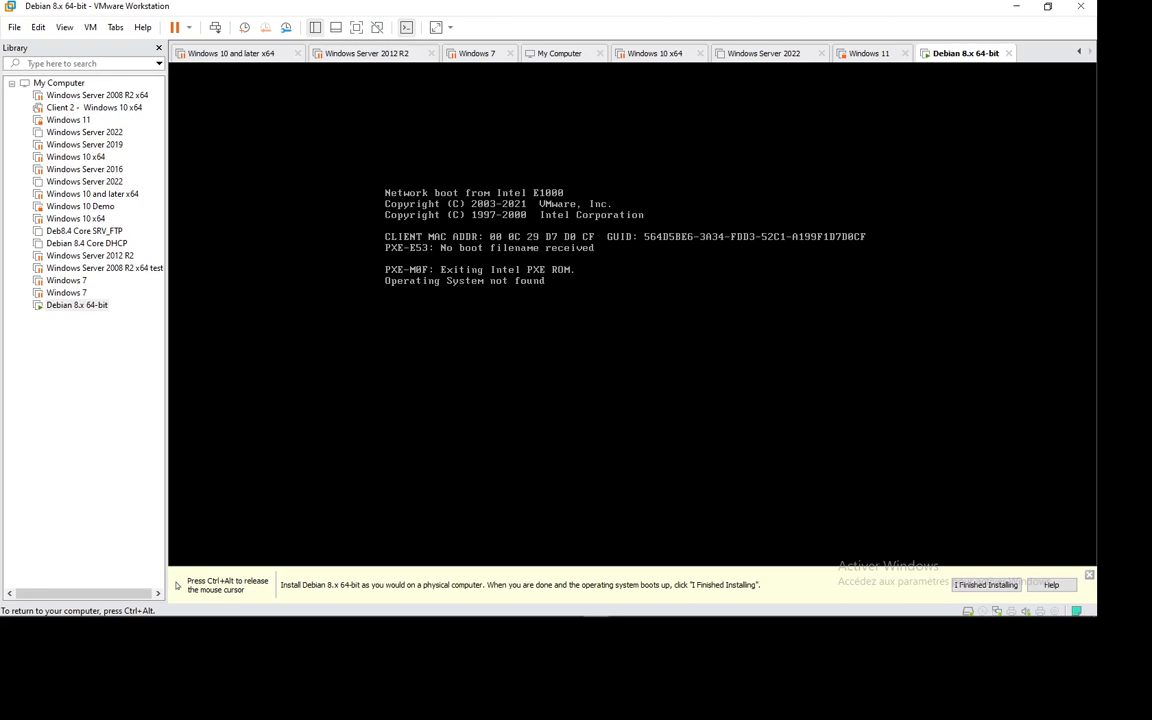
pyautogui.hotkey('ctrl', 'alt')
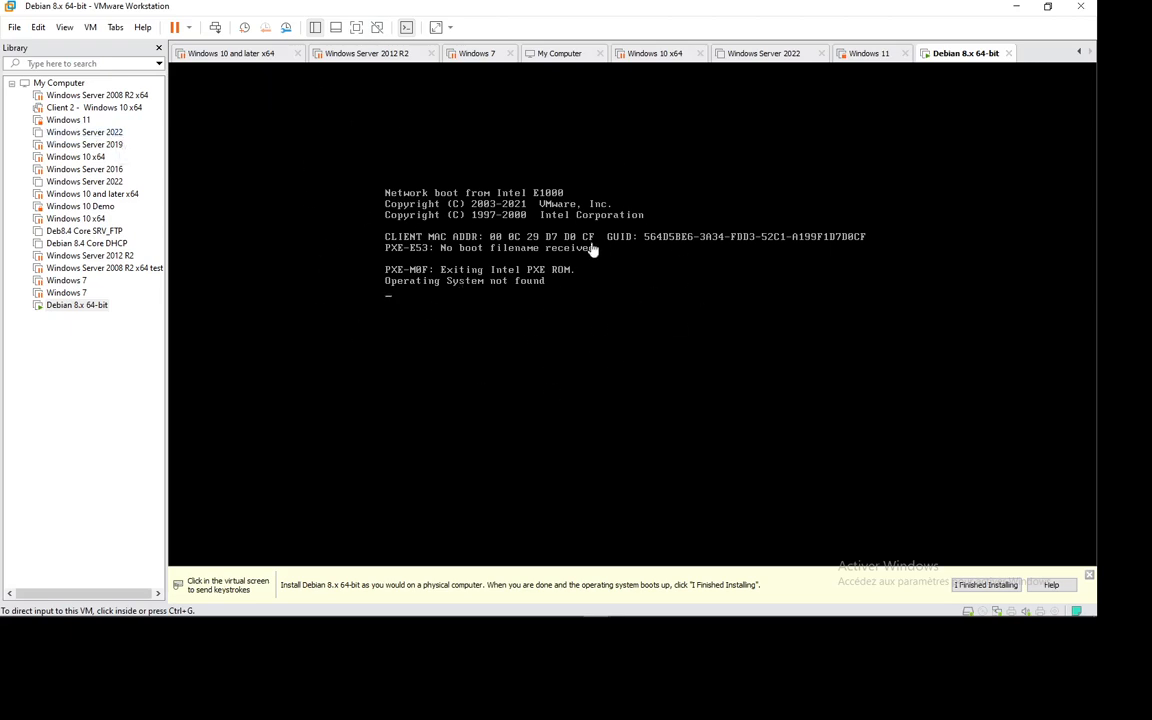
# Restart the Debian virtual machine and enter its BIOS setup utility during boot
pyautogui.click(216, 28)
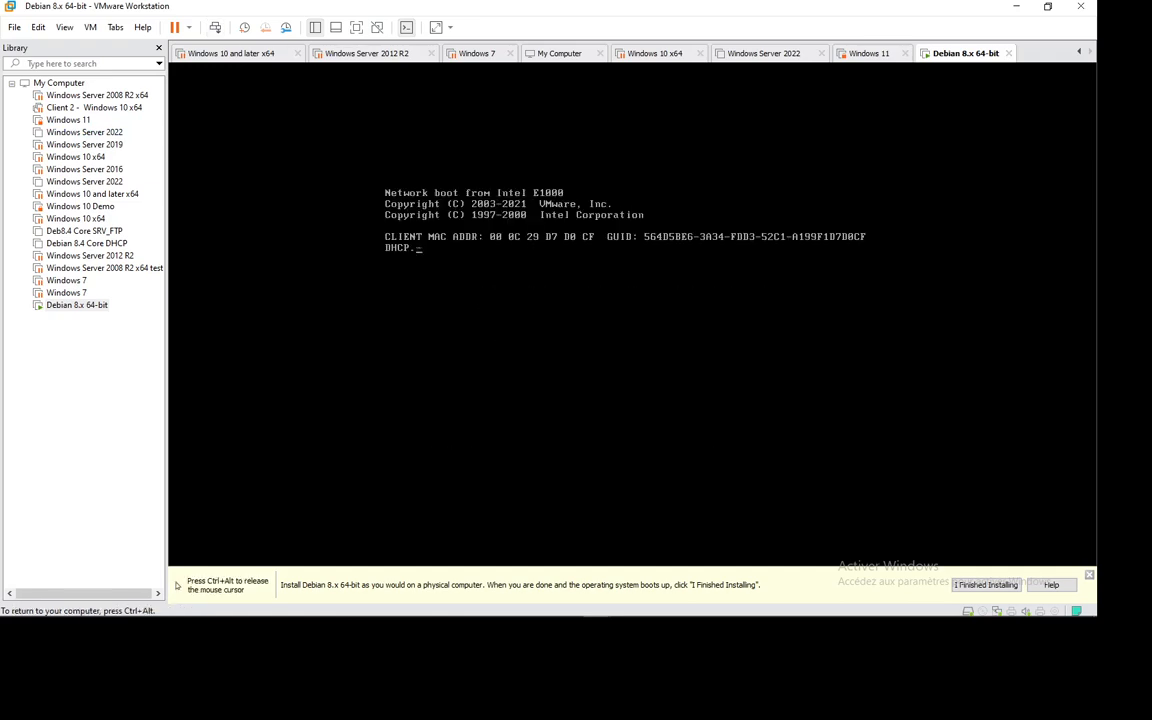
pyautogui.hotkey('ctrl', 'alt')
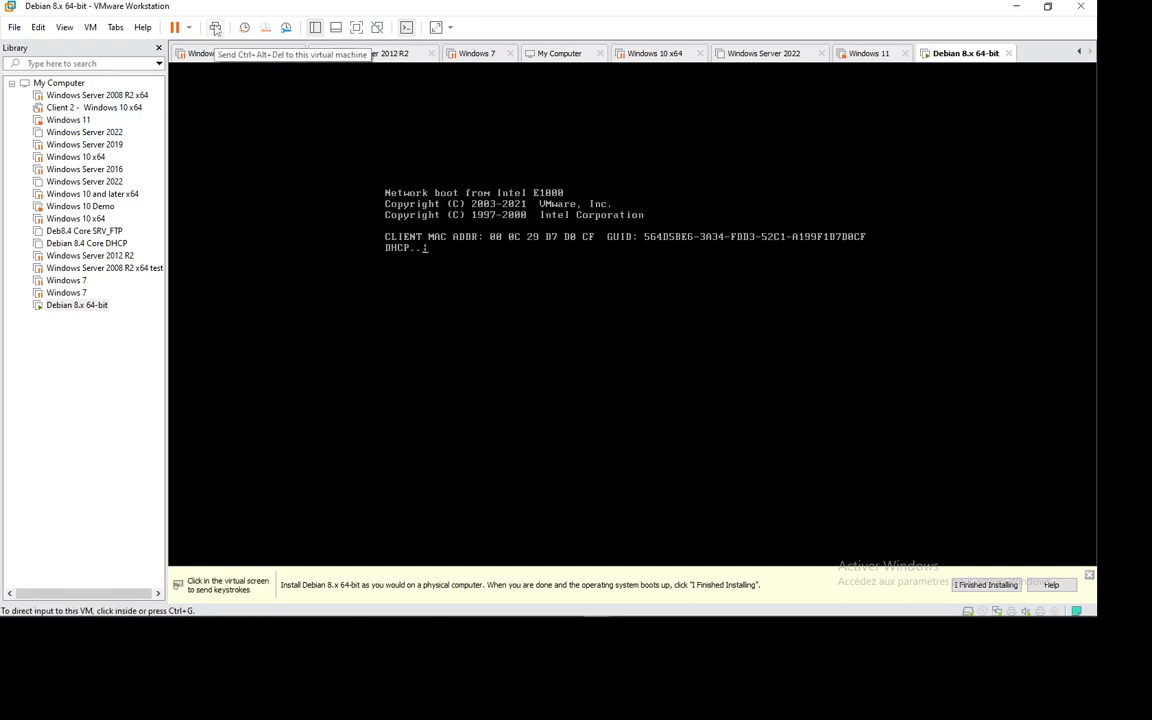
pyautogui.click(541, 281)
pyautogui.press('F2')
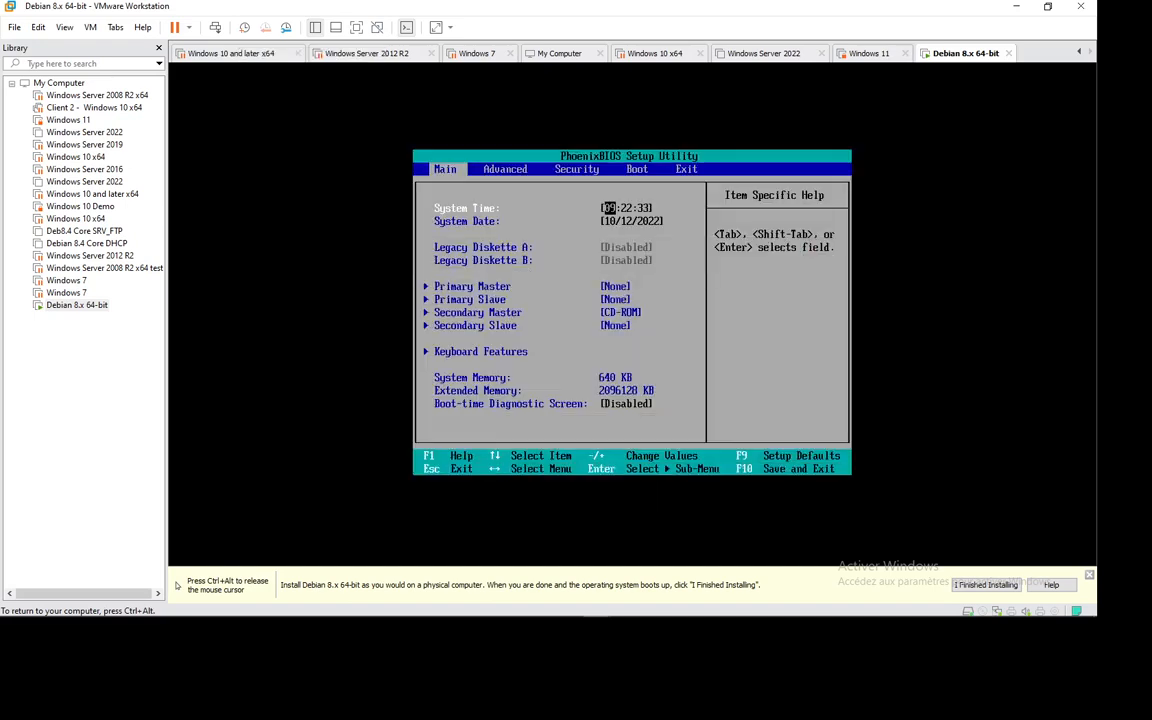
# Examine the BIOS setup's Main, Advanced, Security, Boot and Exit pages, and return input to the host
pyautogui.press('Right')
pyautogui.press('Right')
pyautogui.press('Right')
pyautogui.press('Right')
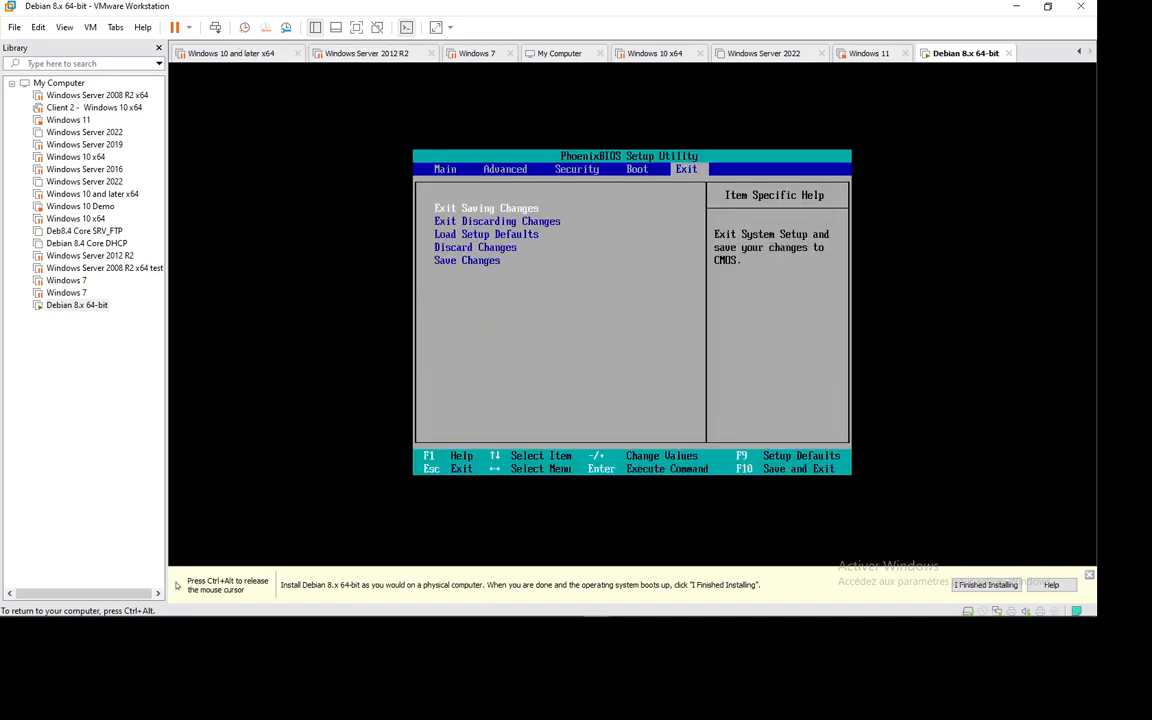
pyautogui.press('Left')
pyautogui.press('Left')
pyautogui.press('Left')
pyautogui.press('Left')
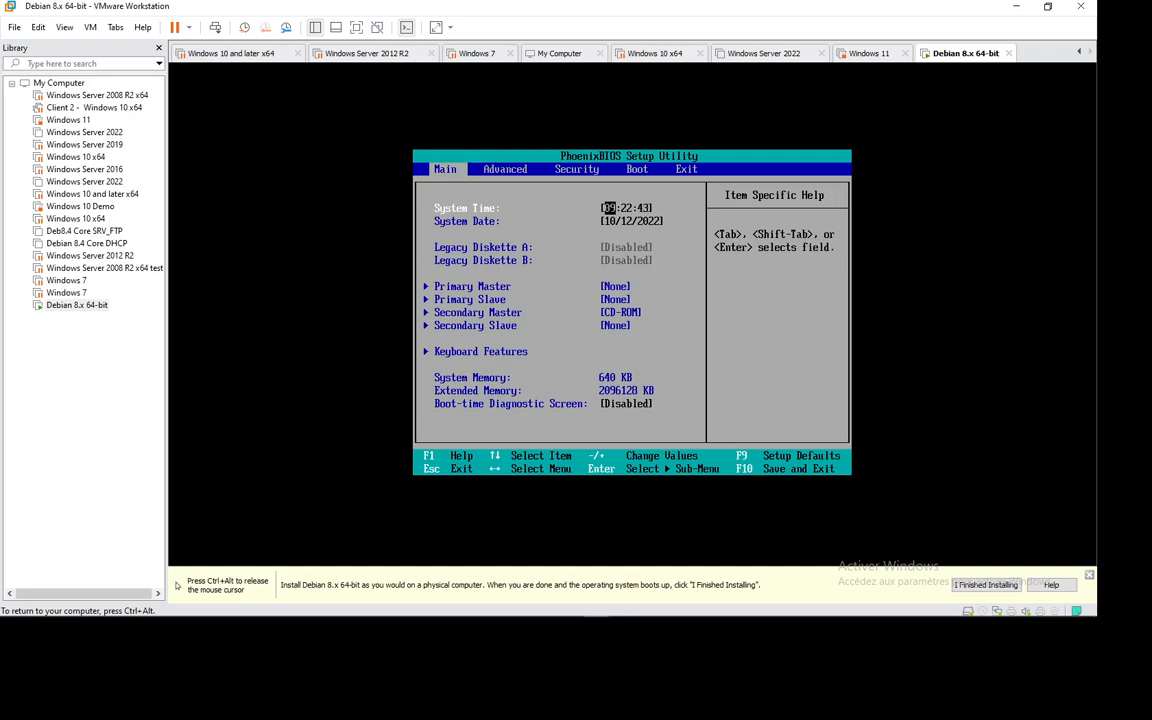
pyautogui.press('Right')
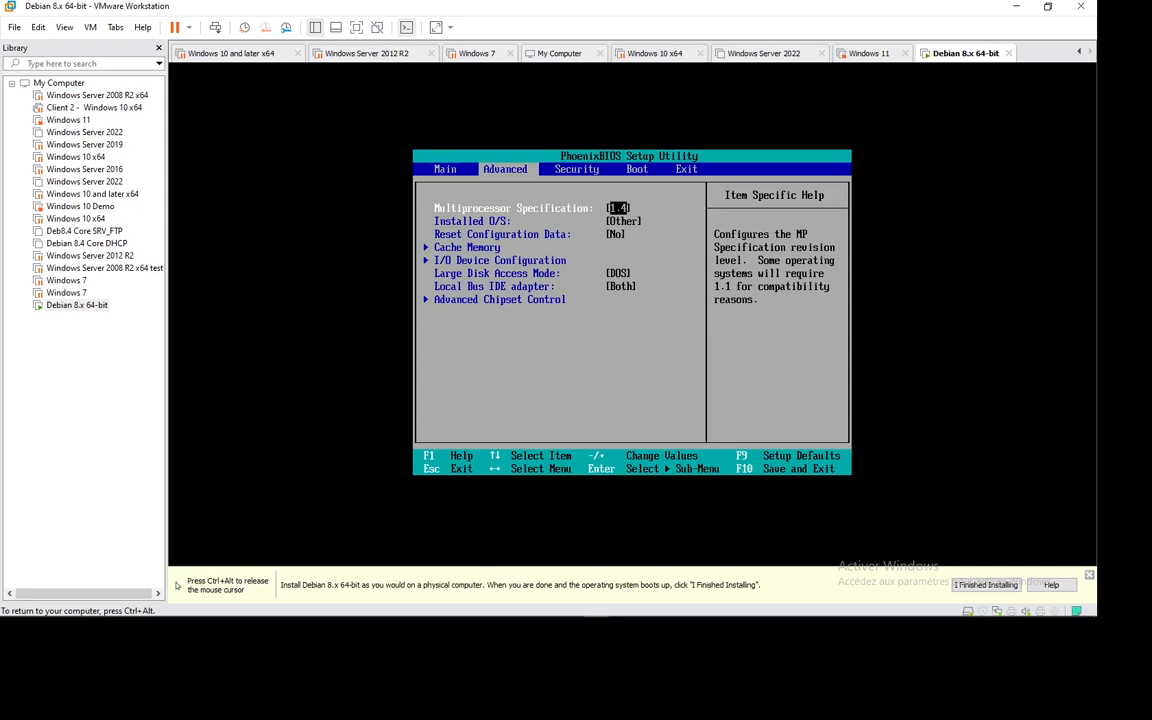
pyautogui.press('Right')
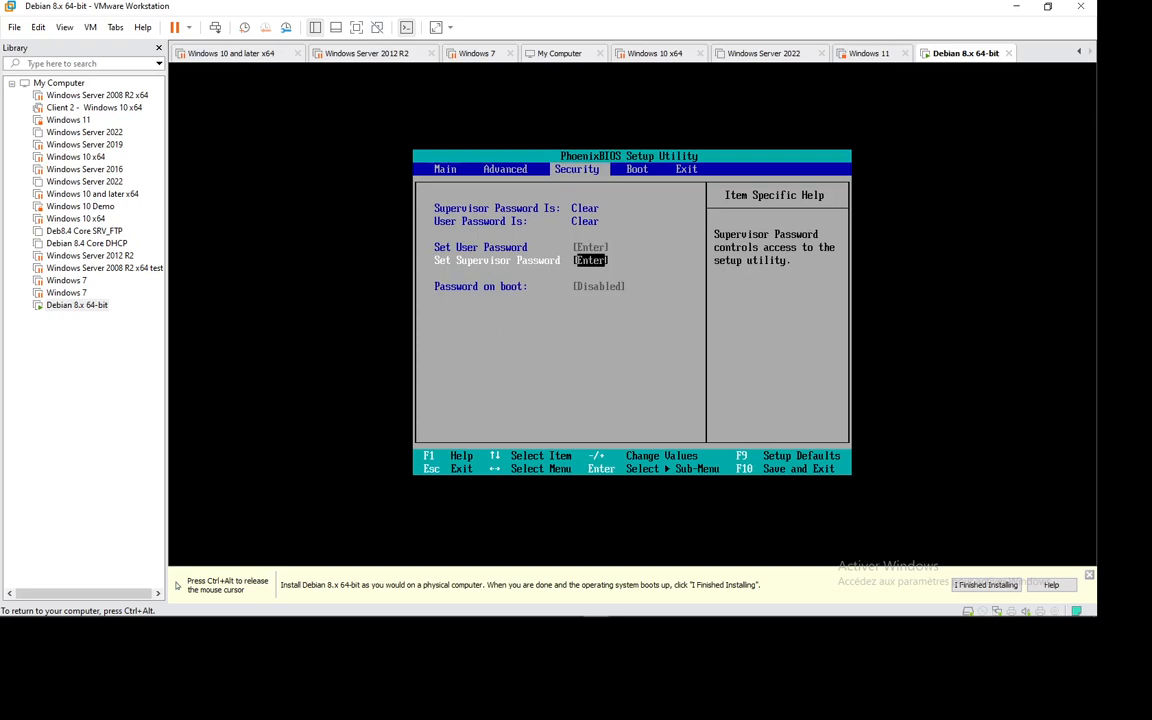
pyautogui.press('Right')
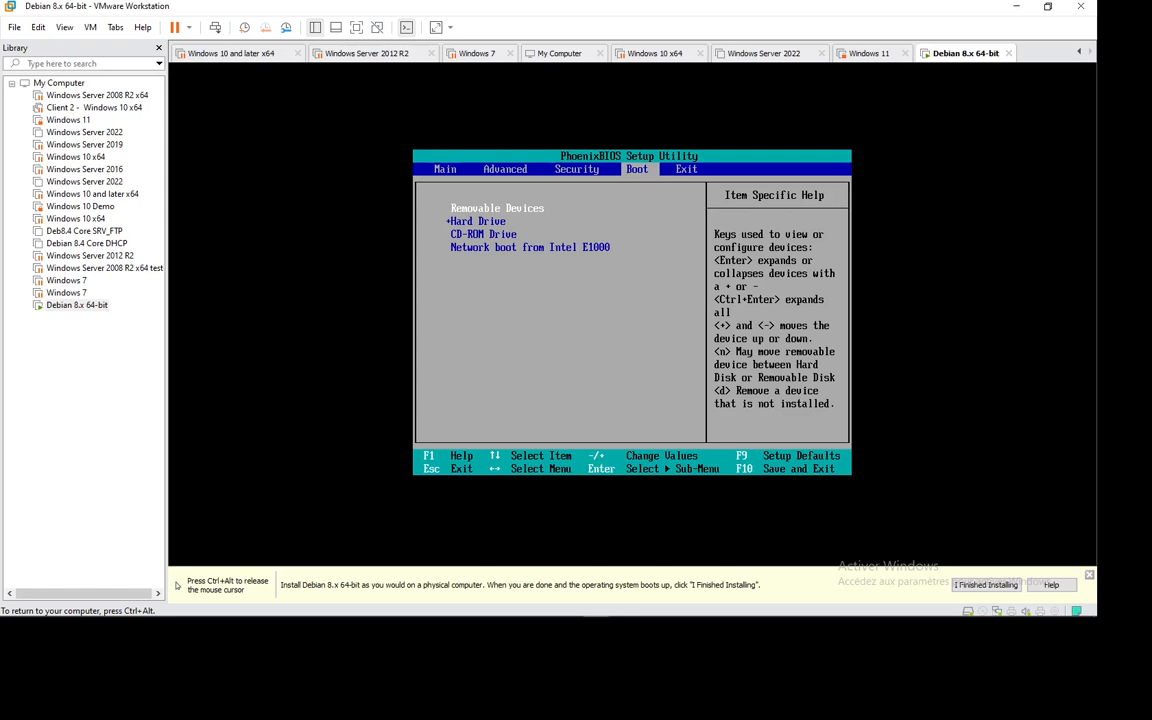
pyautogui.press('Right')
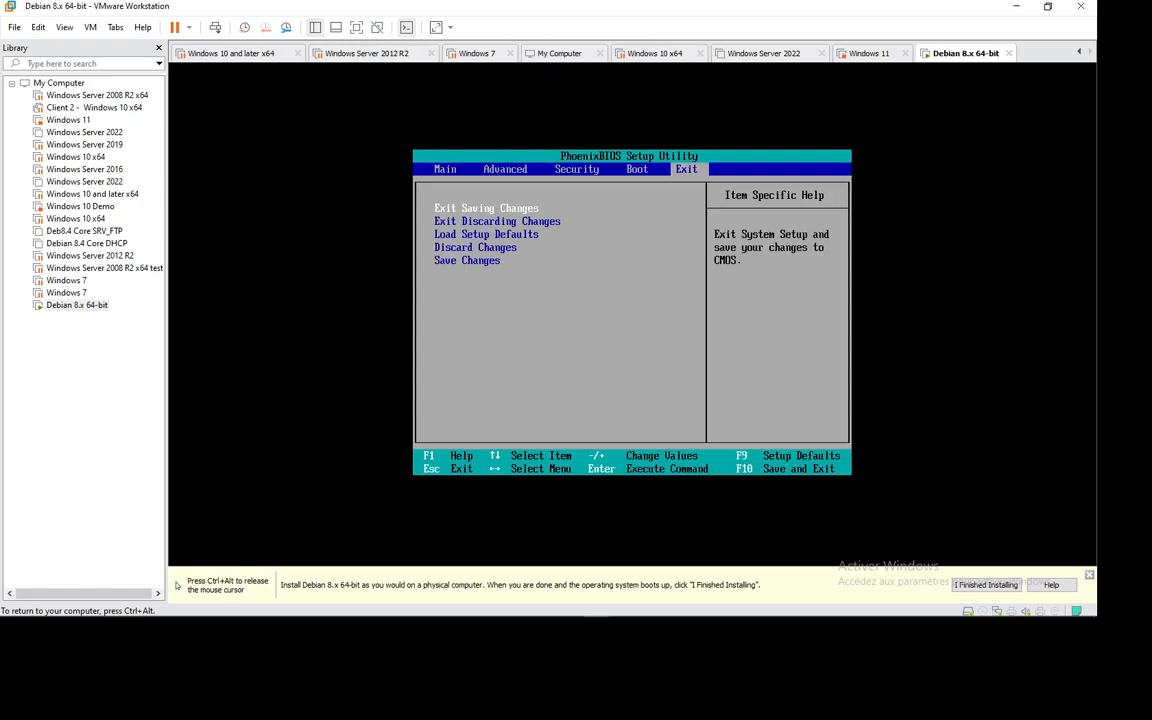
pyautogui.hotkey('ctrl', 'alt')
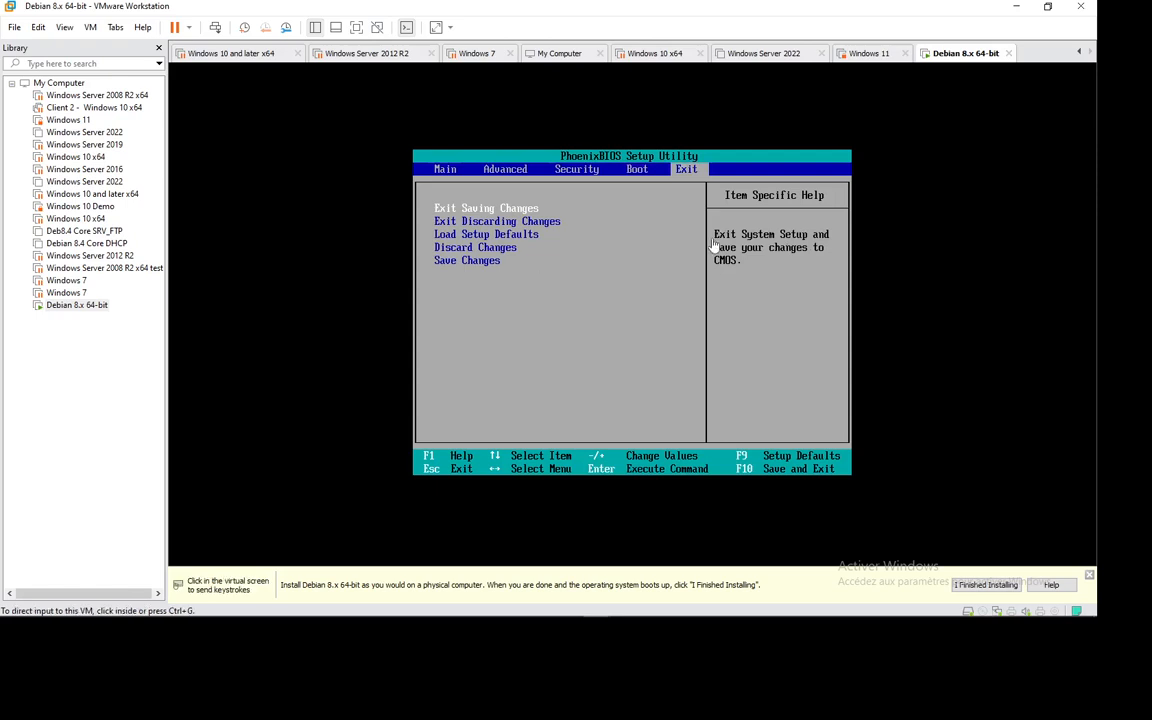
# Examine the running Debian virtual machine's hardware settings and close them without changes
pyautogui.rightClick(965, 53)
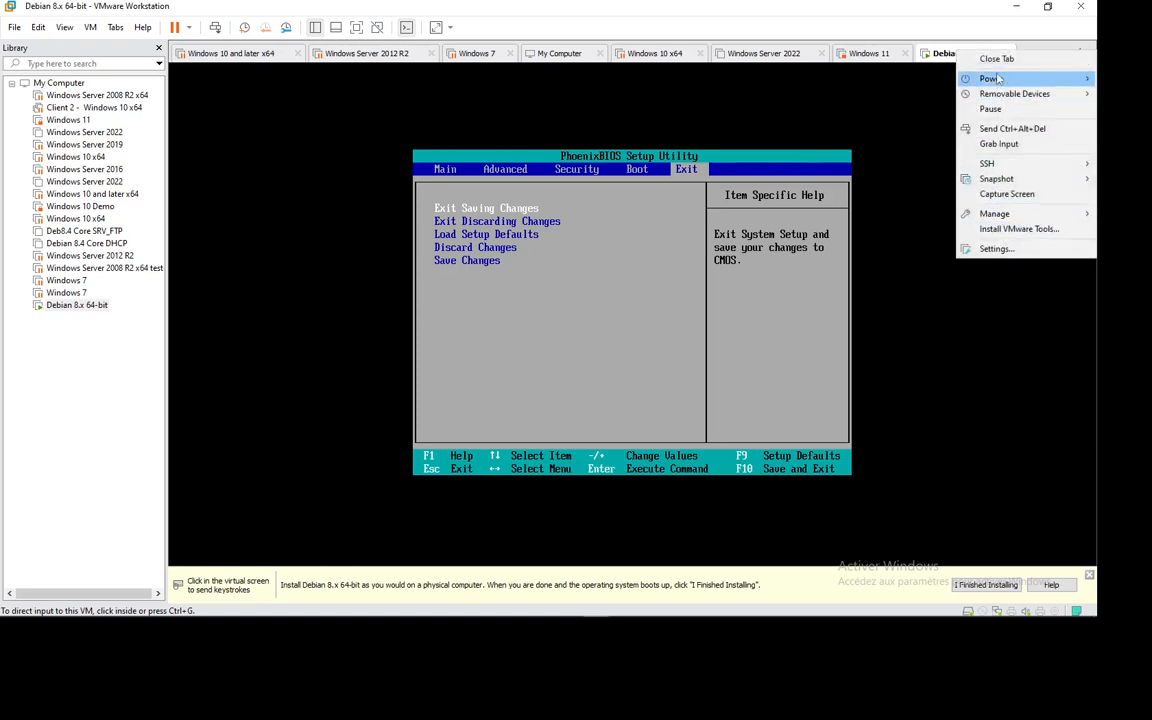
pyautogui.click(995, 248)
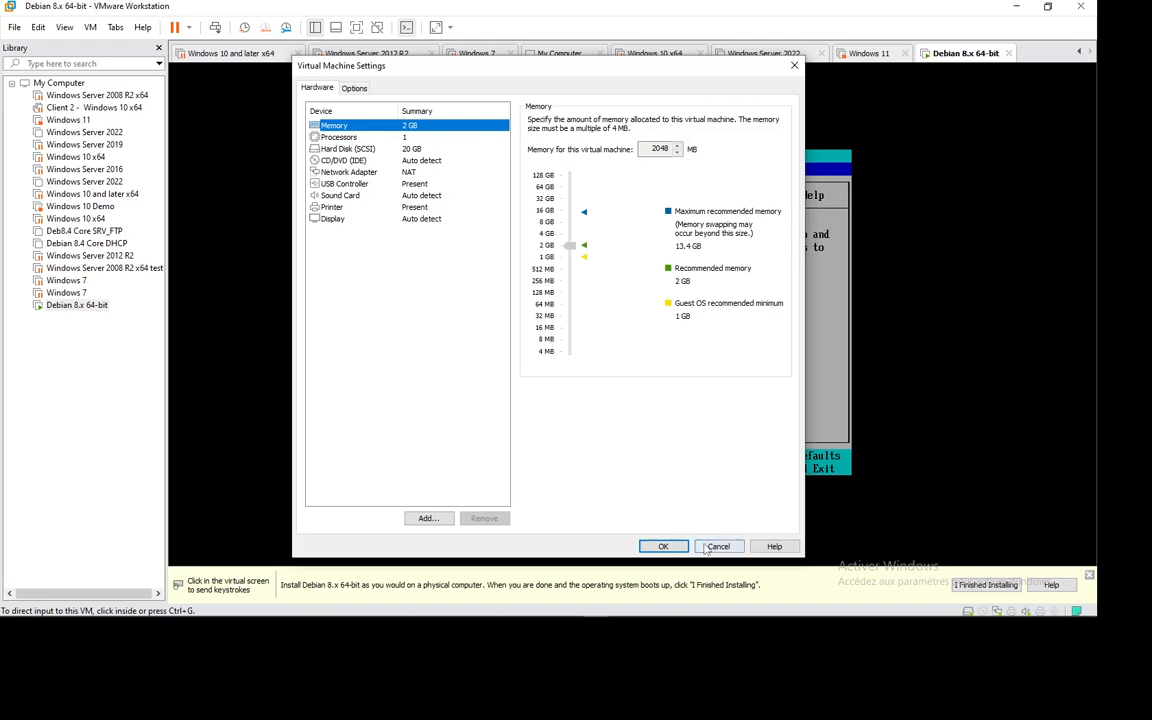
pyautogui.click(663, 546)
# Suspend the Debian 8.x 64-bit virtual machine and open its hardware settings
pyautogui.click(174, 27)
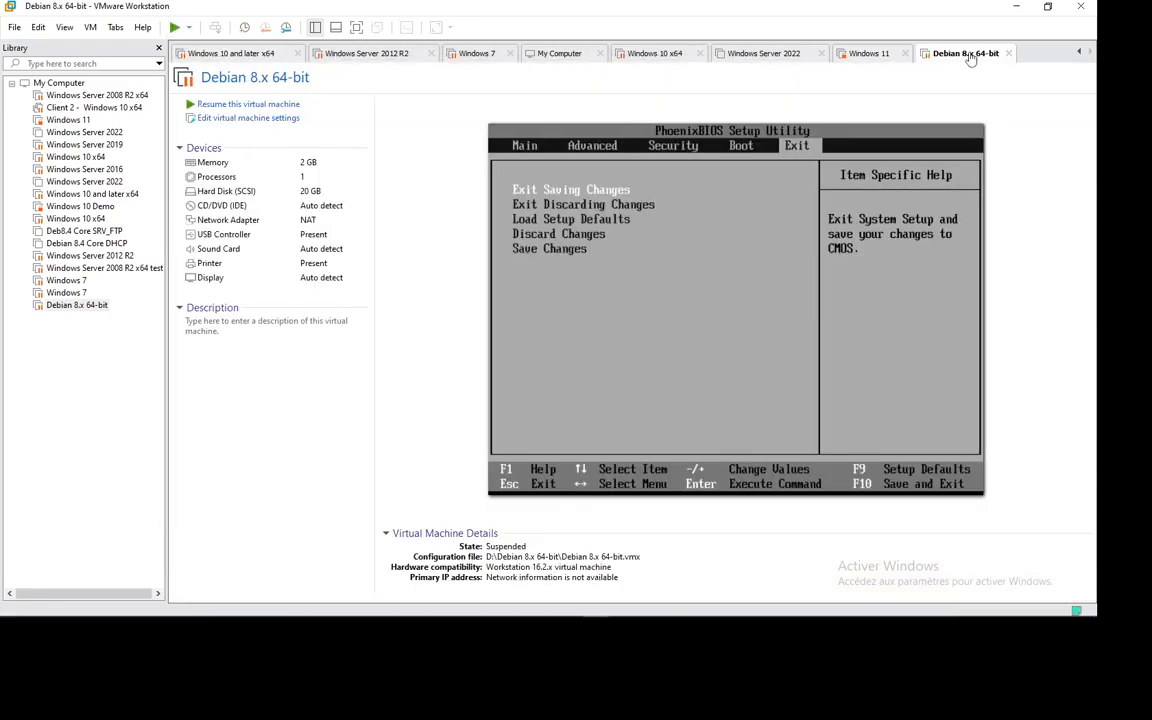
pyautogui.rightClick(970, 58)
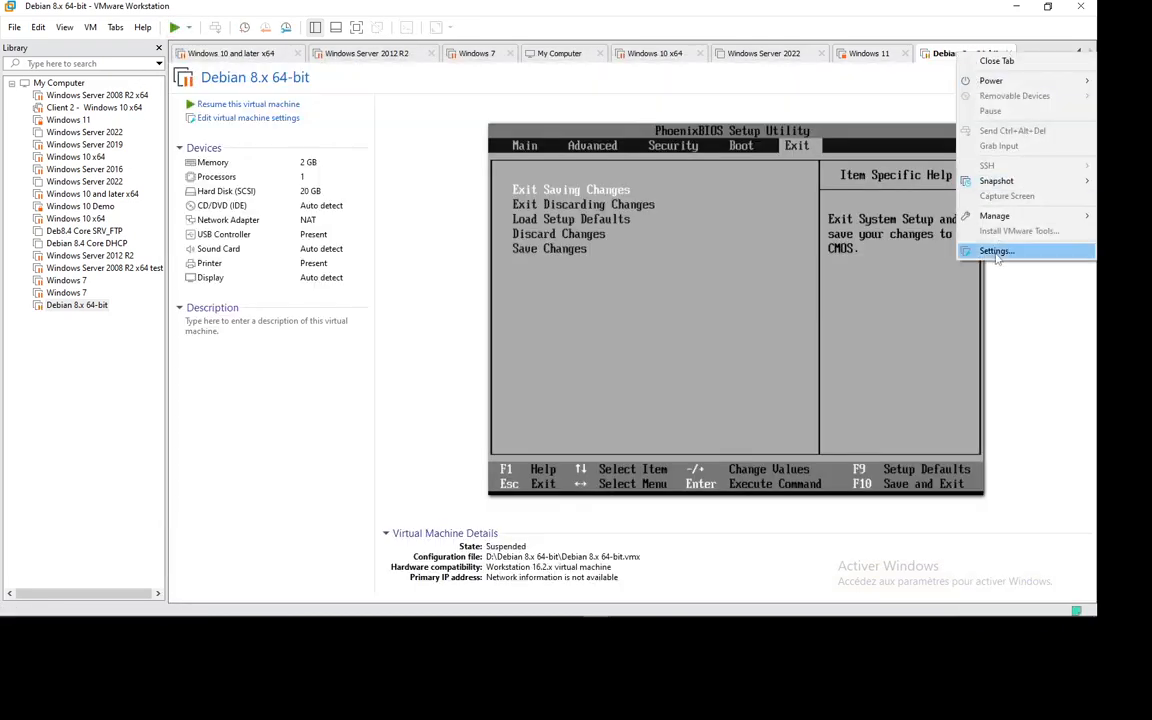
pyautogui.click(382, 266)
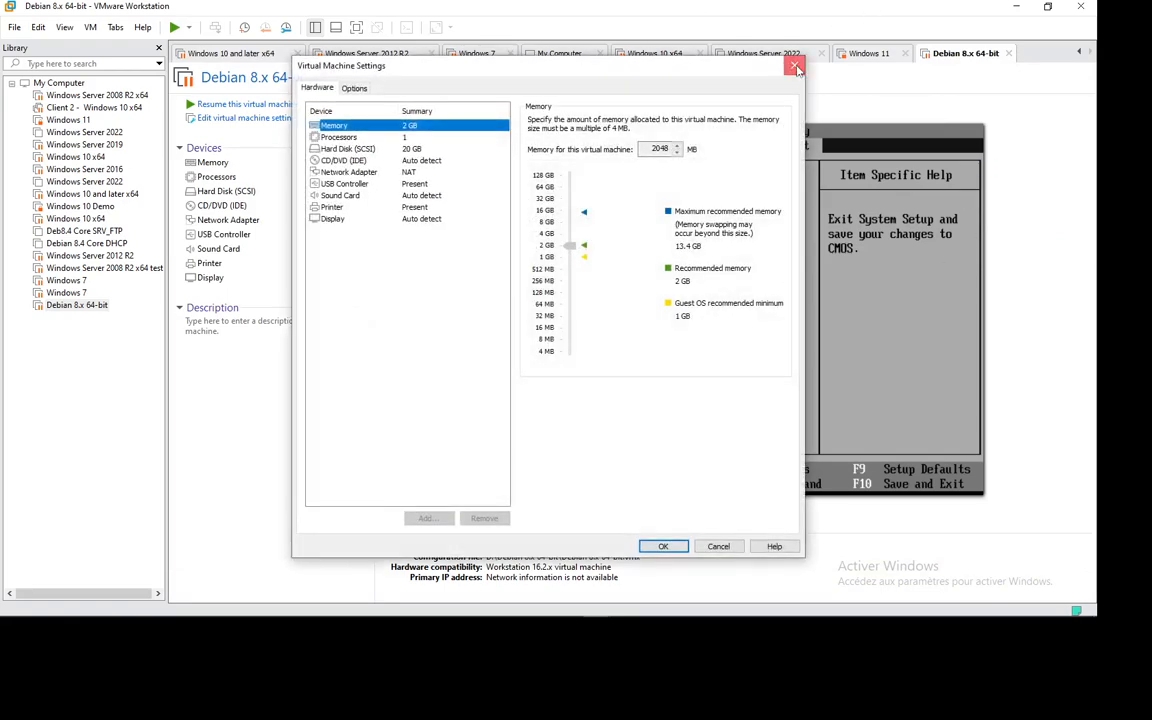
# Resume the suspended Debian virtual machine and examine its BIOS Security, Exit and Boot pages, returning input to the host
pyautogui.click(795, 67)
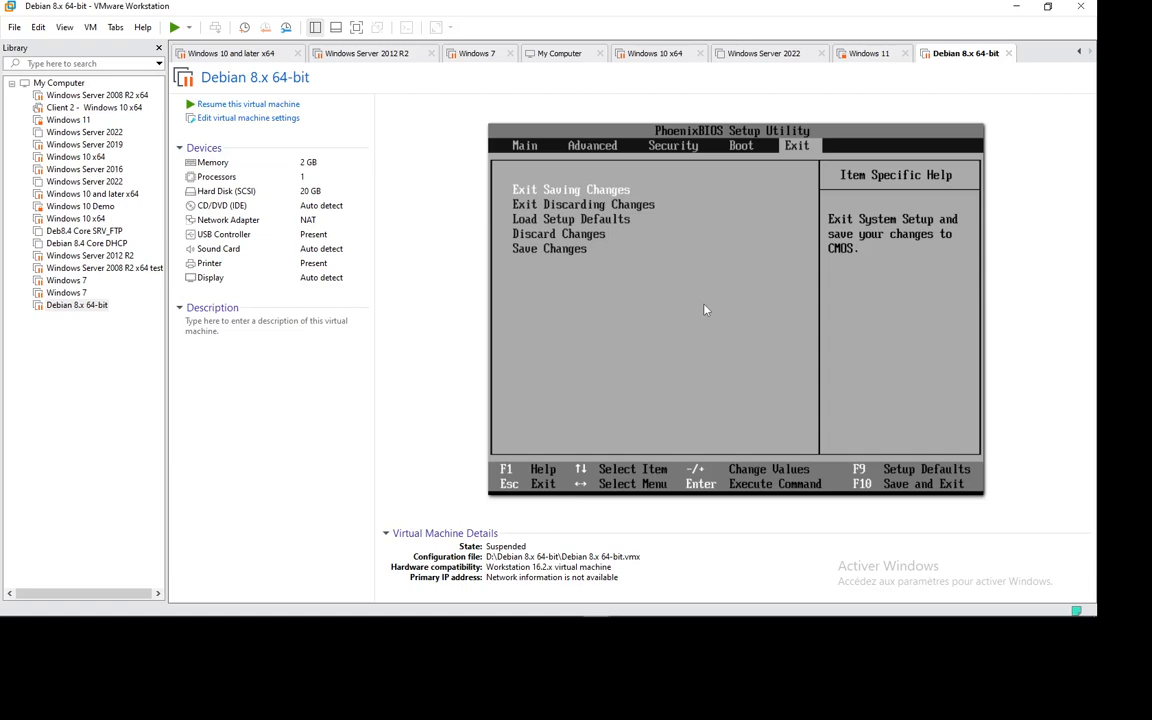
pyautogui.click(270, 104)
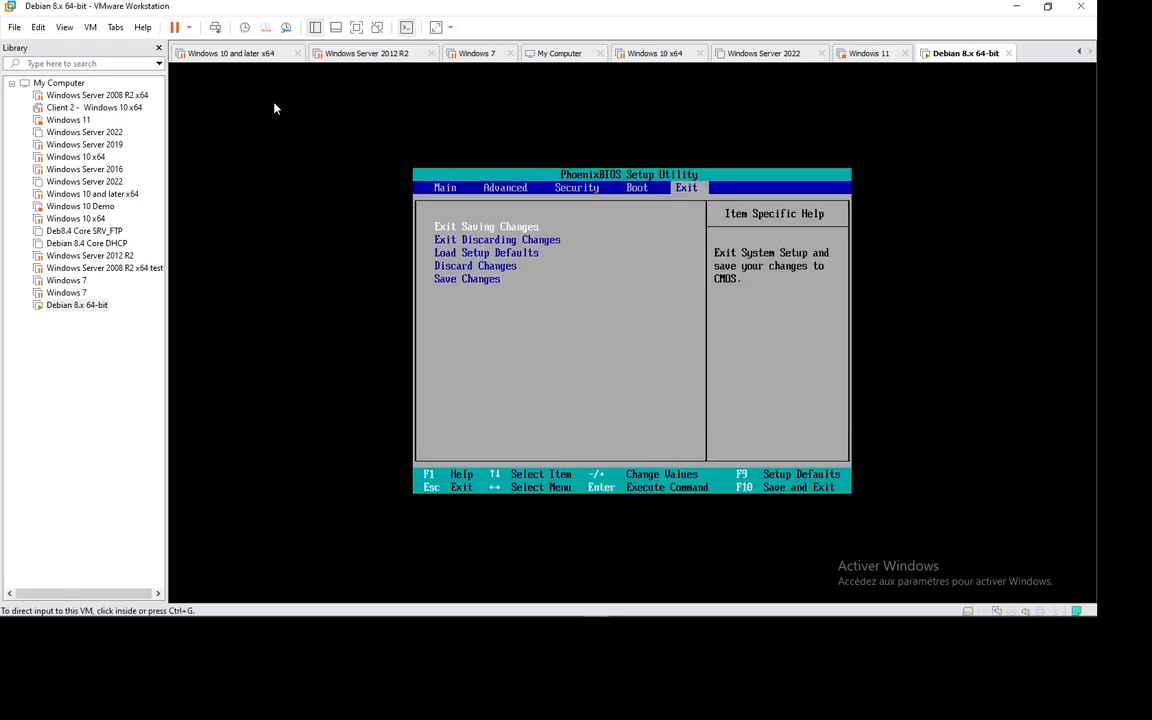
pyautogui.click(814, 324)
pyautogui.press('Left')
pyautogui.press('Left')
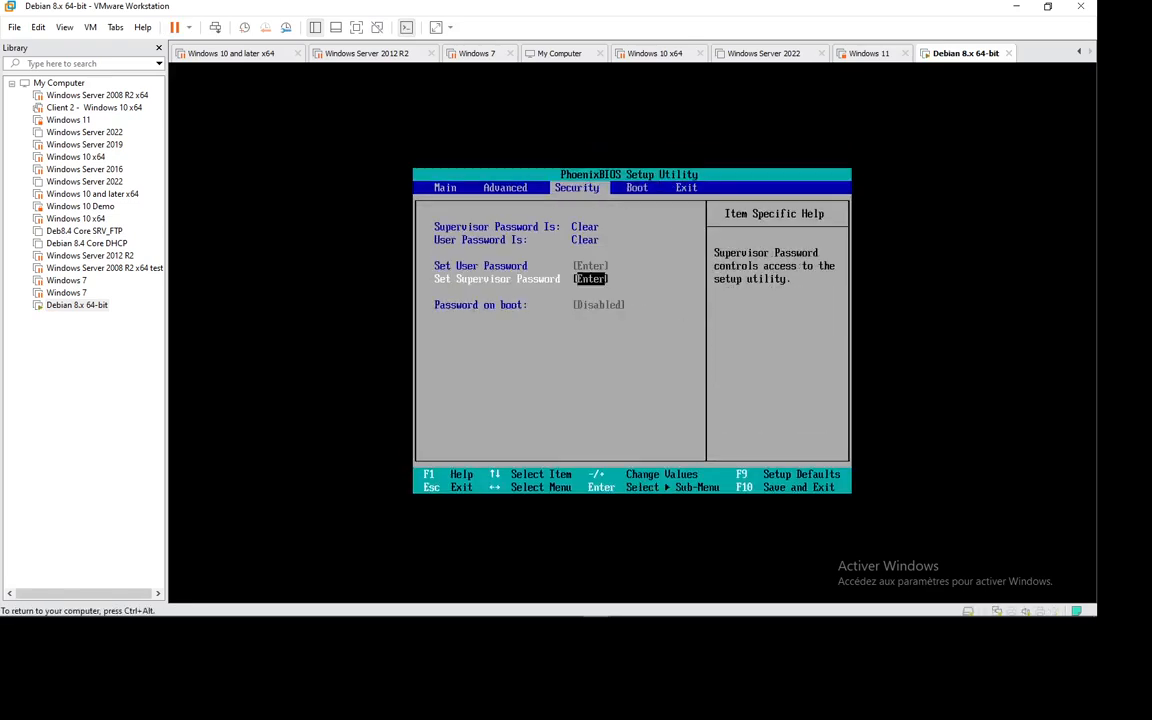
pyautogui.press('Right')
pyautogui.press('Right')
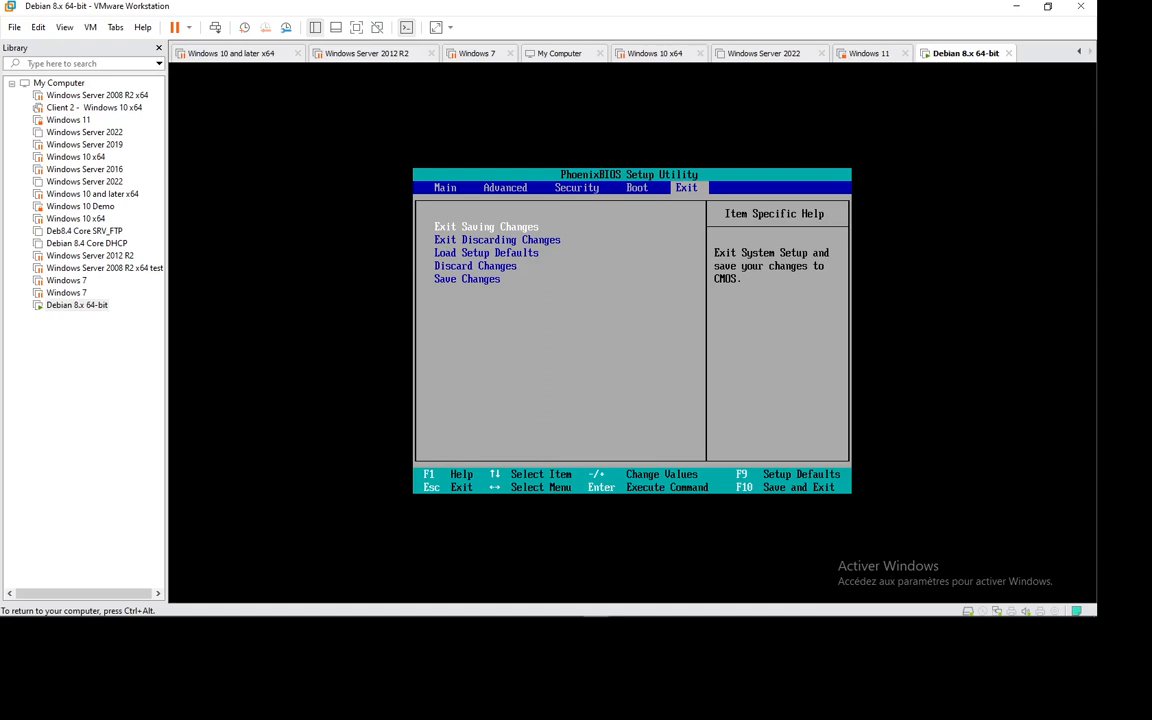
pyautogui.press('Left')
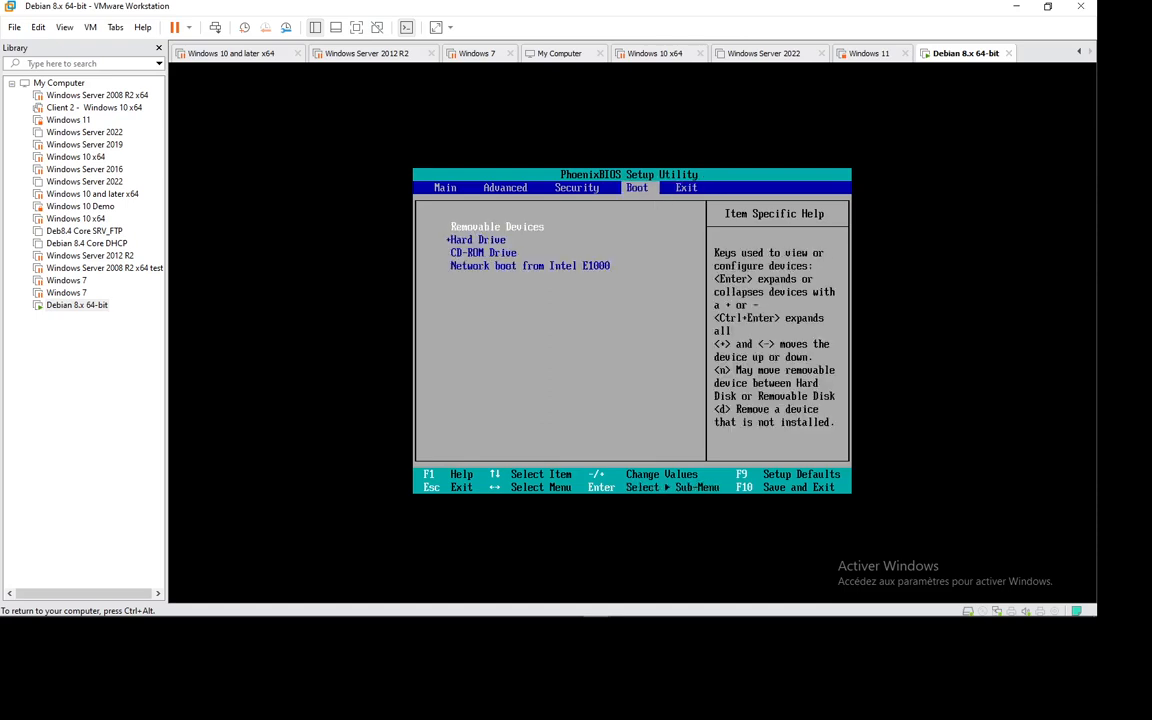
pyautogui.hotkey('ctrl', 'alt')
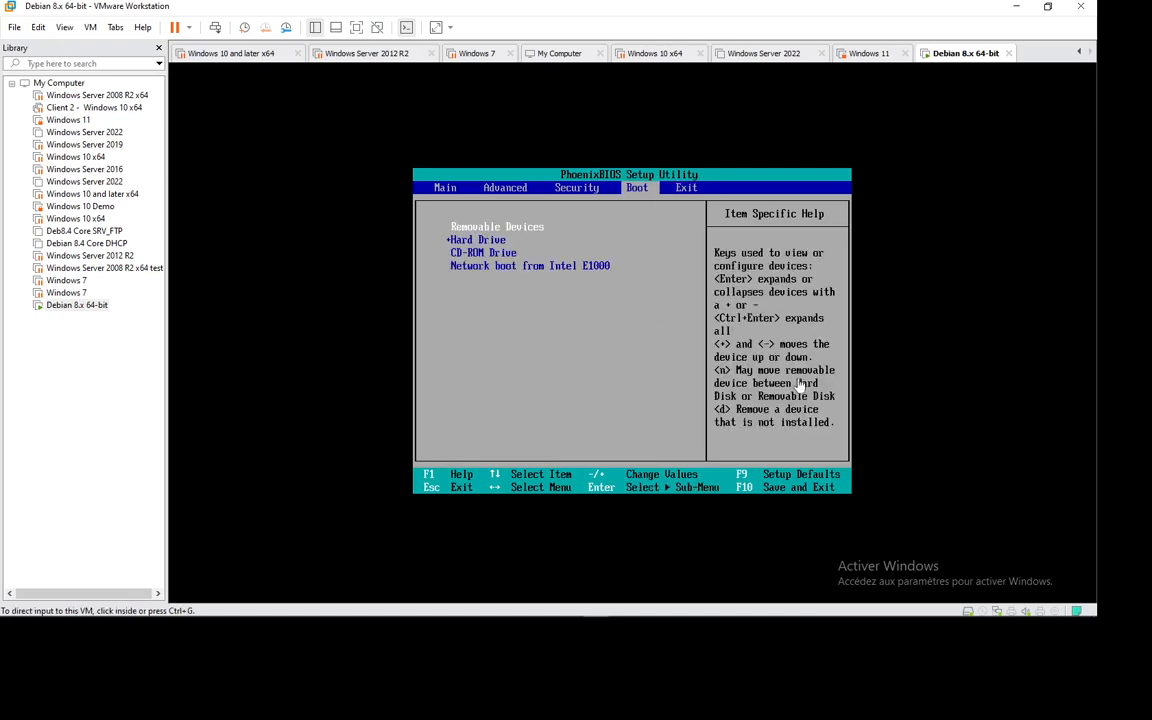
# Suspend the Debian 8.x 64-bit virtual machine, repeating the resume and suspend cycle twice
pyautogui.click(174, 27)
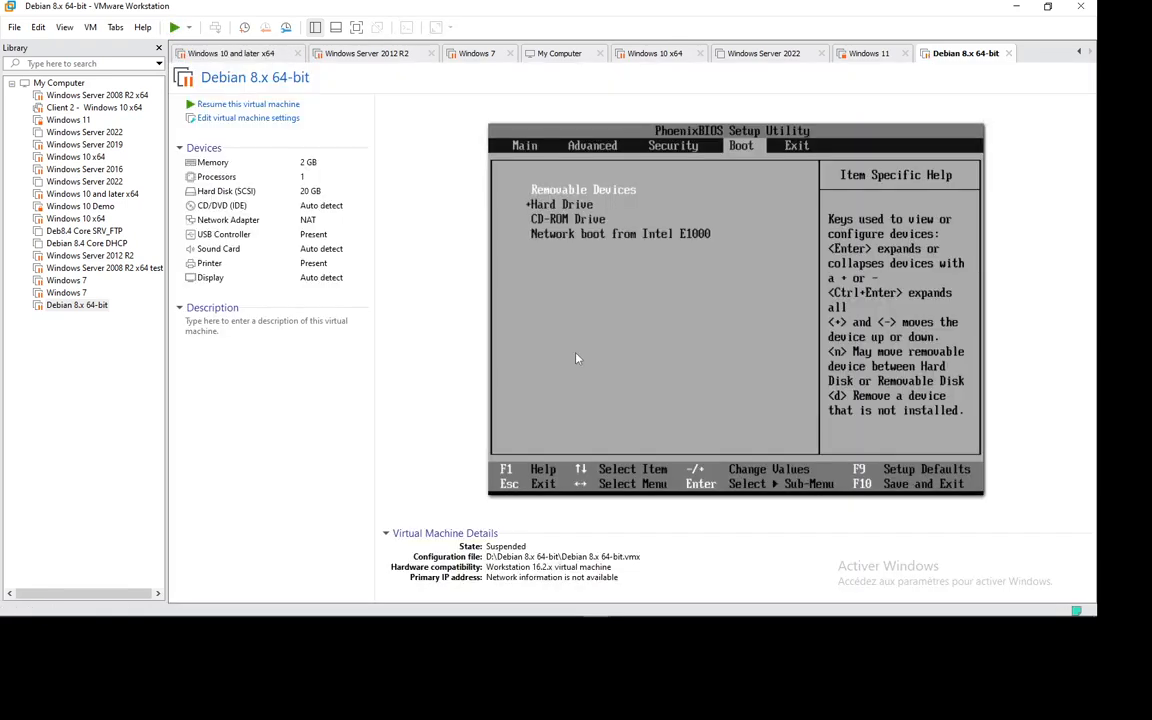
pyautogui.click(235, 104)
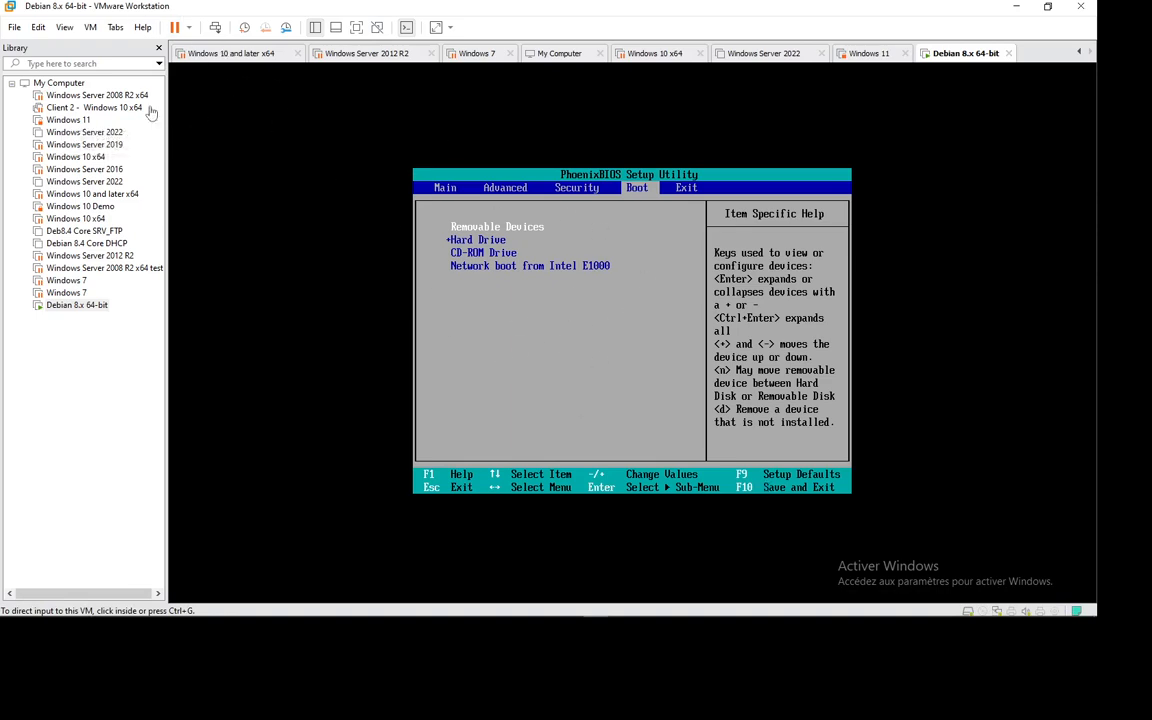
pyautogui.click(175, 27)
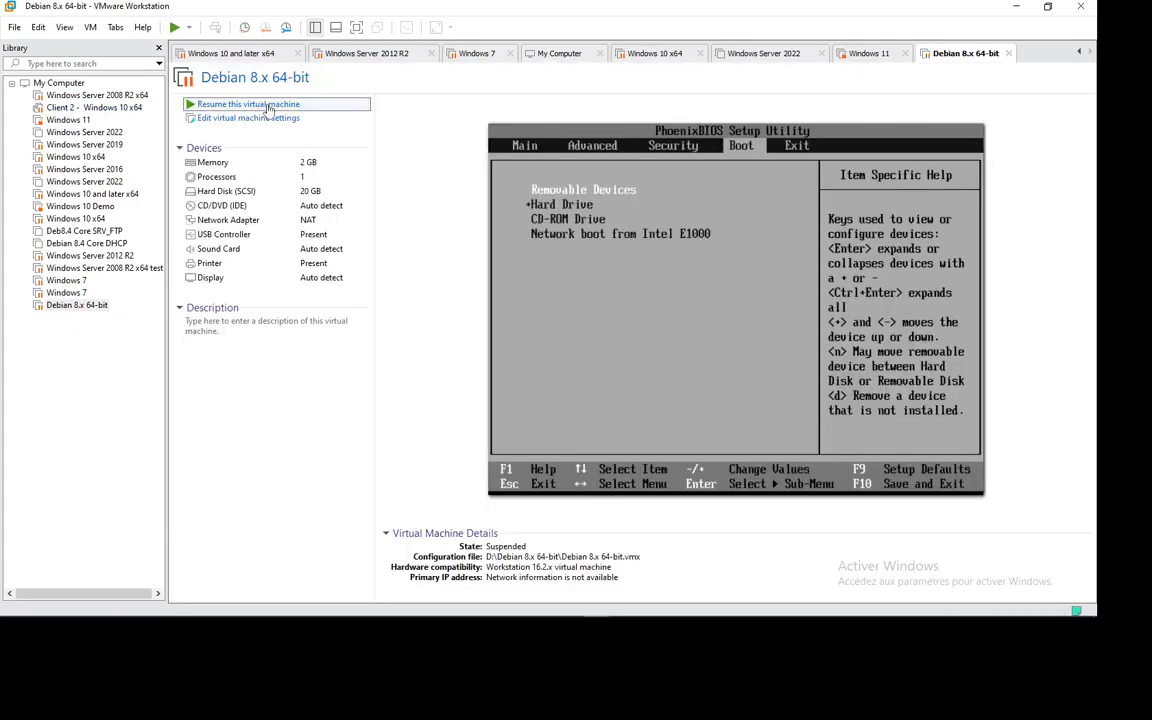
pyautogui.click(245, 104)
pyautogui.click(175, 27)
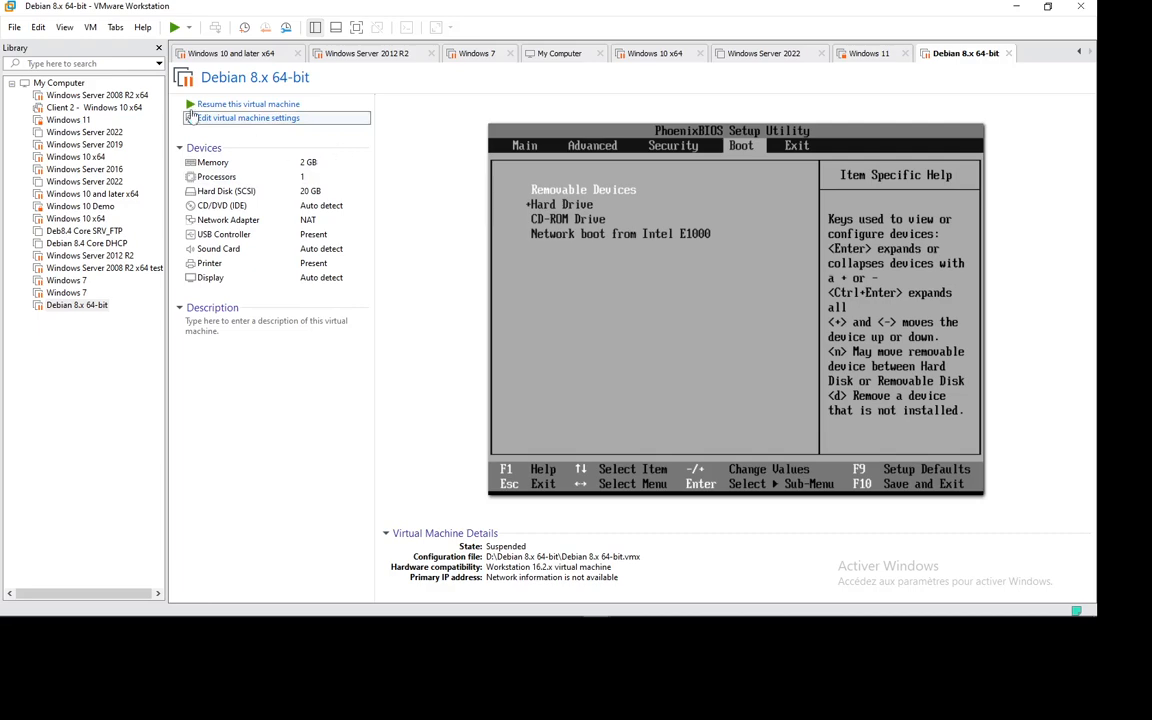
# Check whether the suspended virtual machine's memory size can be edited in its settings, and close them without changes
pyautogui.click(240, 118)
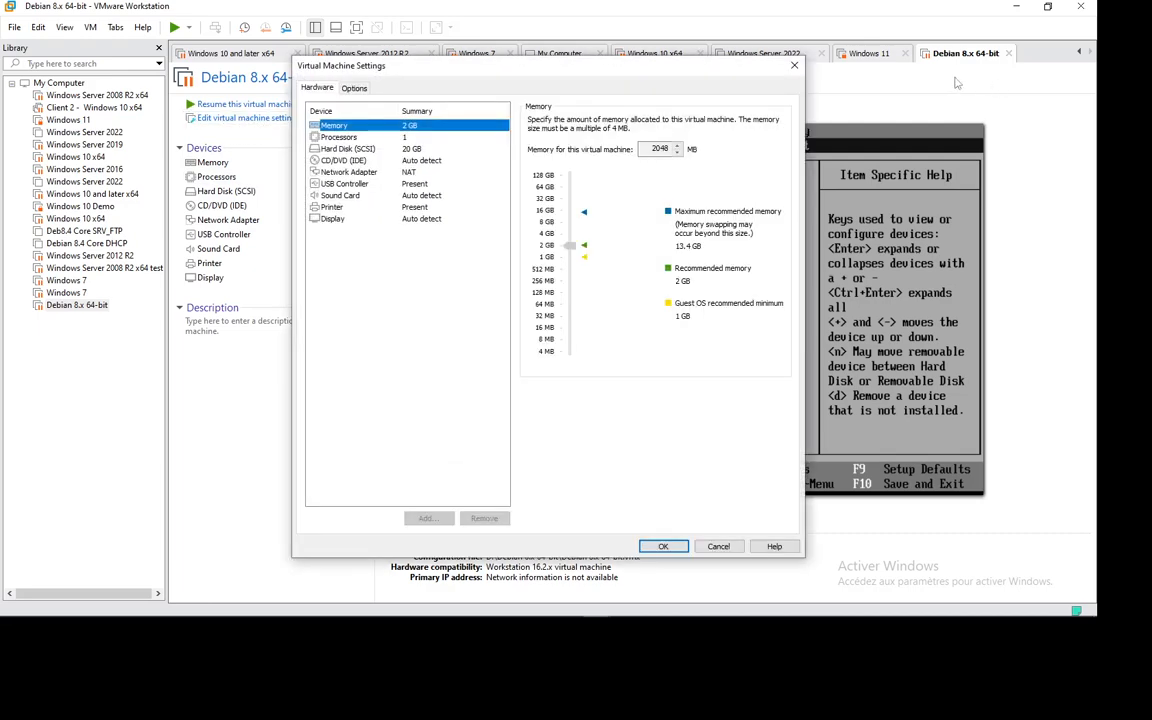
pyautogui.click(800, 64)
pyautogui.rightClick(949, 61)
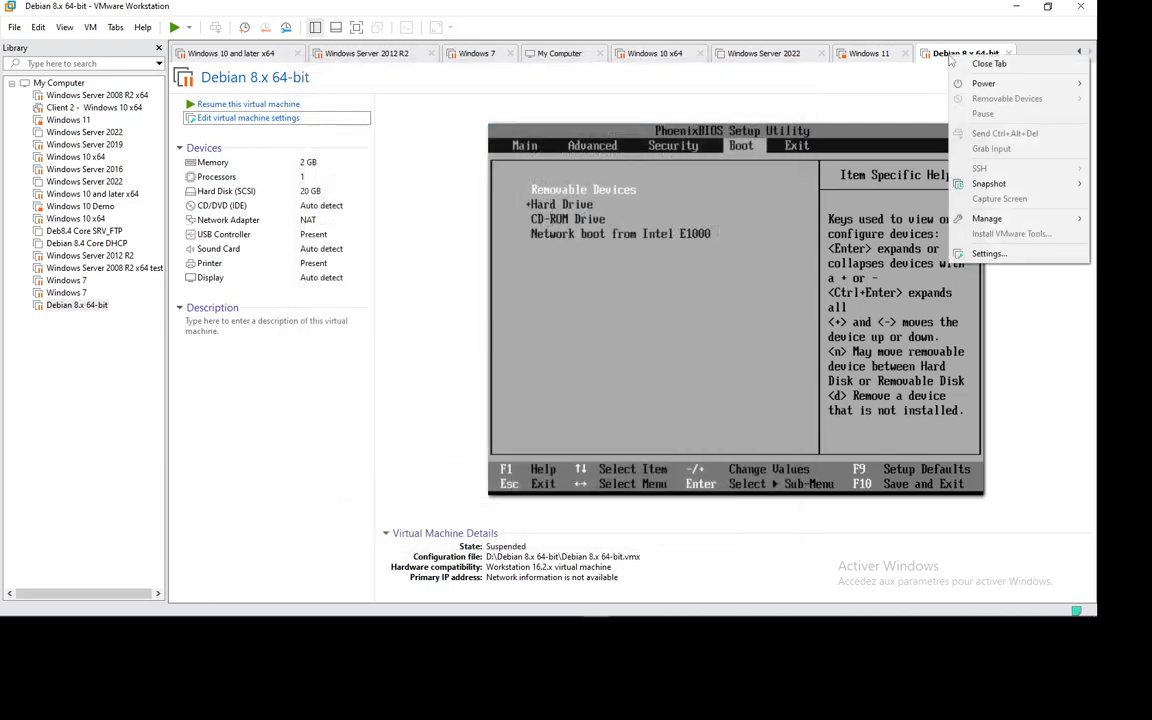
pyautogui.click(987, 252)
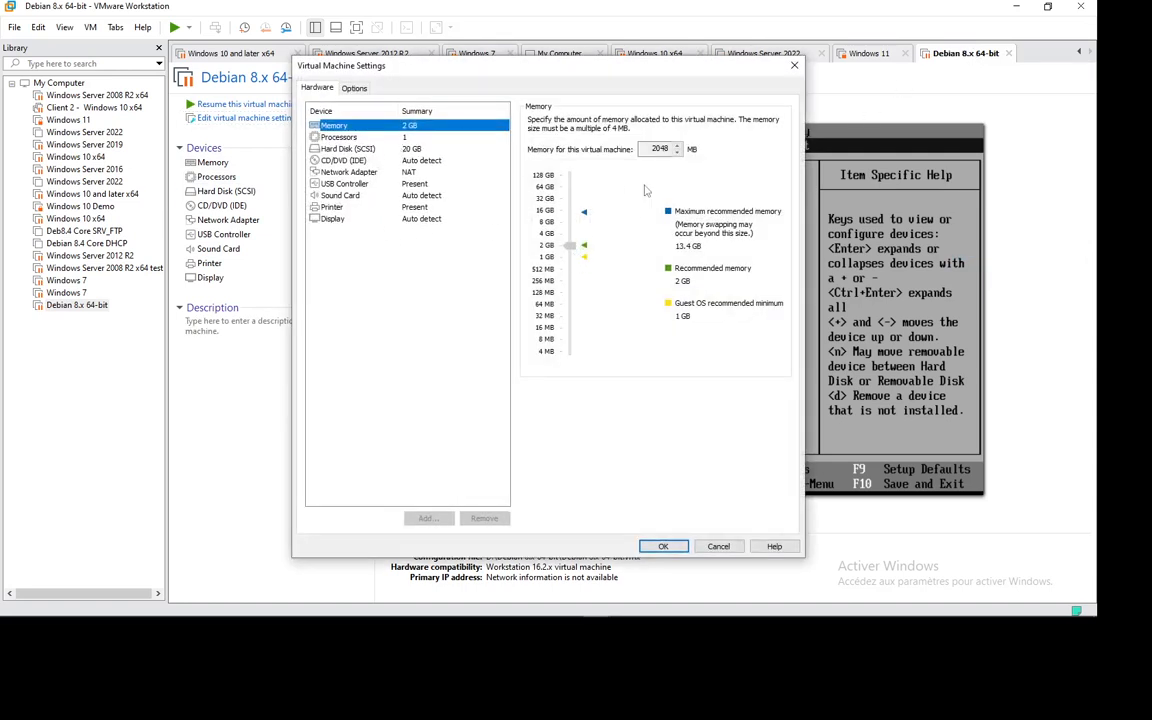
pyautogui.doubleClick(660, 149)
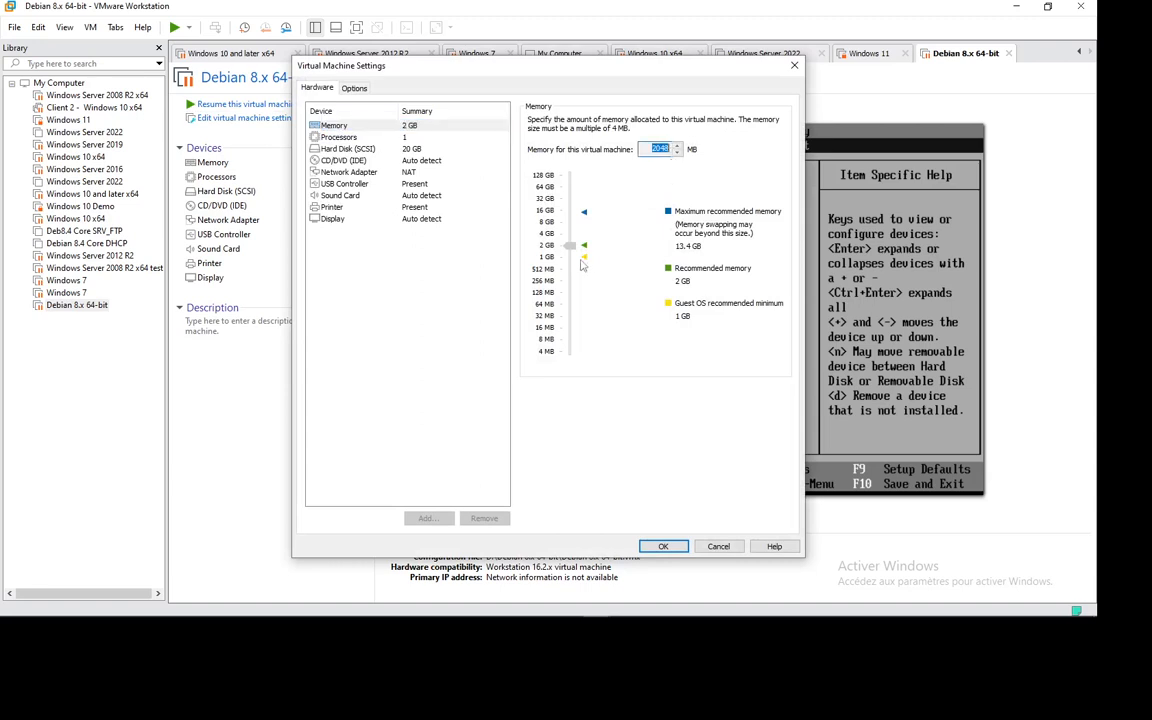
pyautogui.click(794, 67)
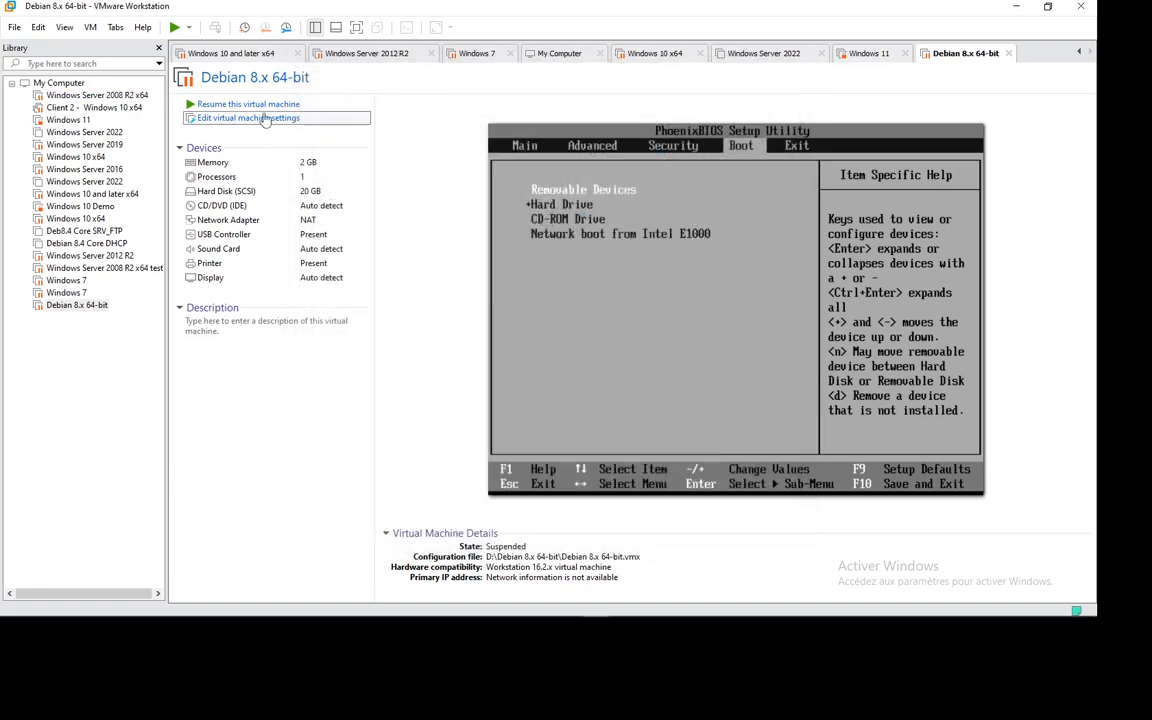
# Power off the suspended Debian 8.x 64-bit virtual machine, discarding its suspended state
pyautogui.click(190, 28)
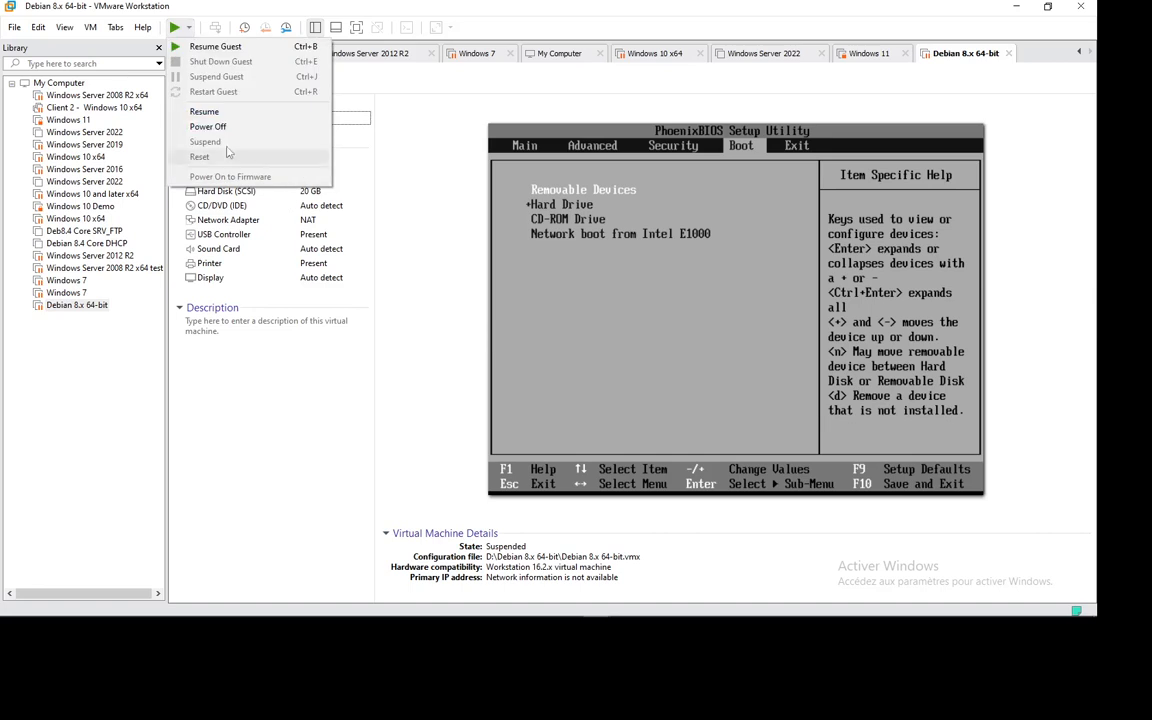
pyautogui.click(215, 122)
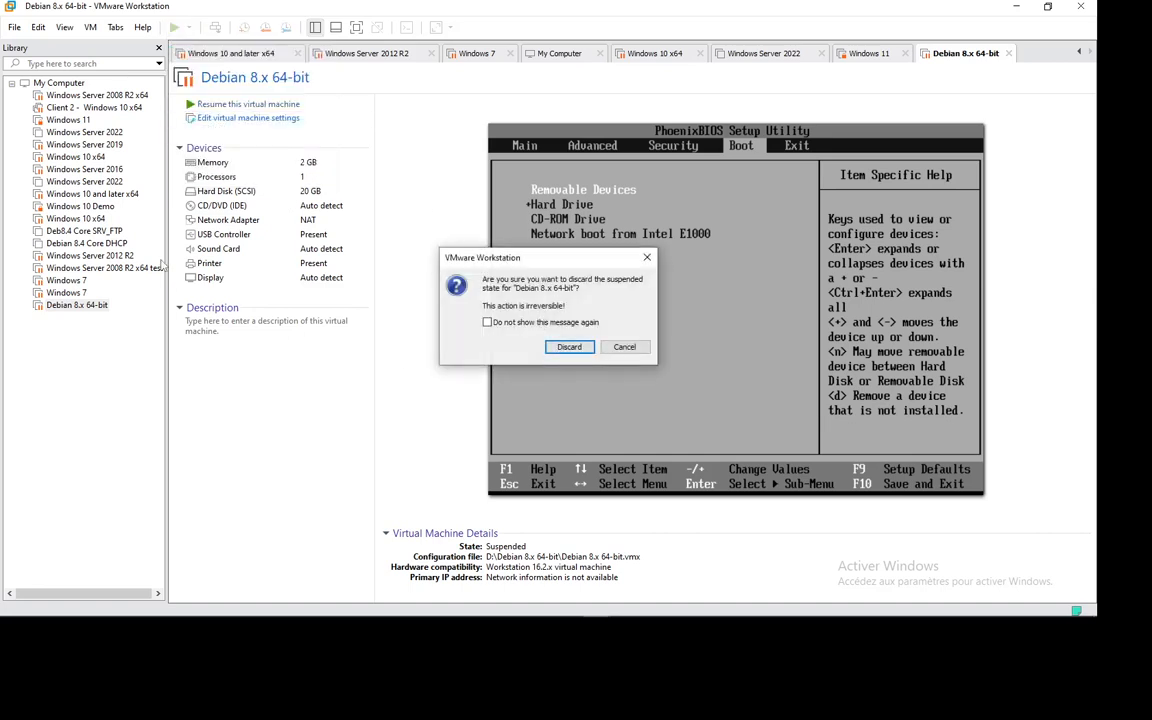
pyautogui.click(553, 349)
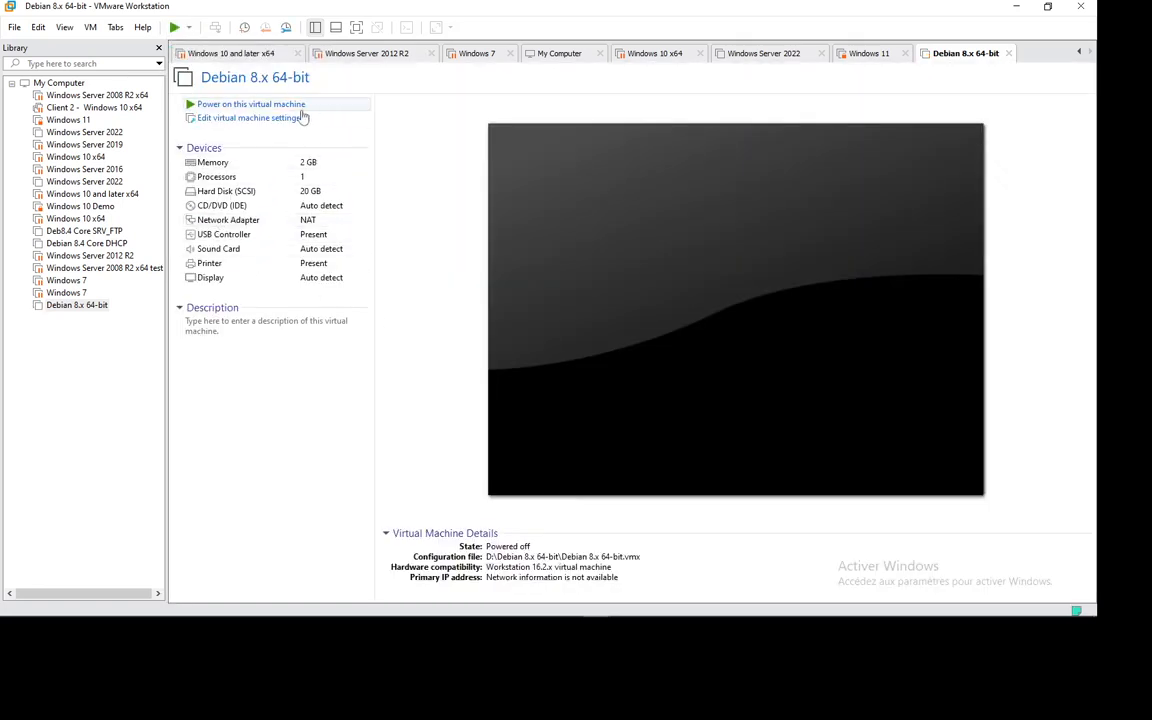
# Set the powered-off virtual machine's memory to 1024 MB and examine its processor settings
pyautogui.click(262, 119)
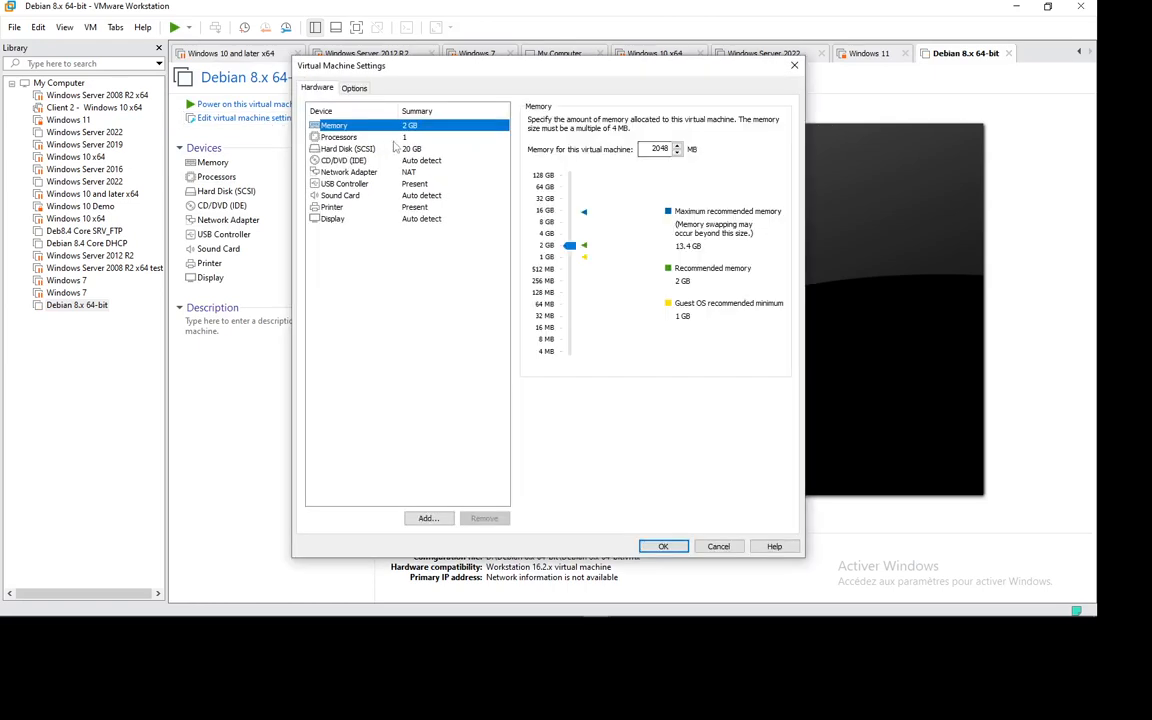
pyautogui.moveTo(573, 250); pyautogui.dragTo(571, 261)
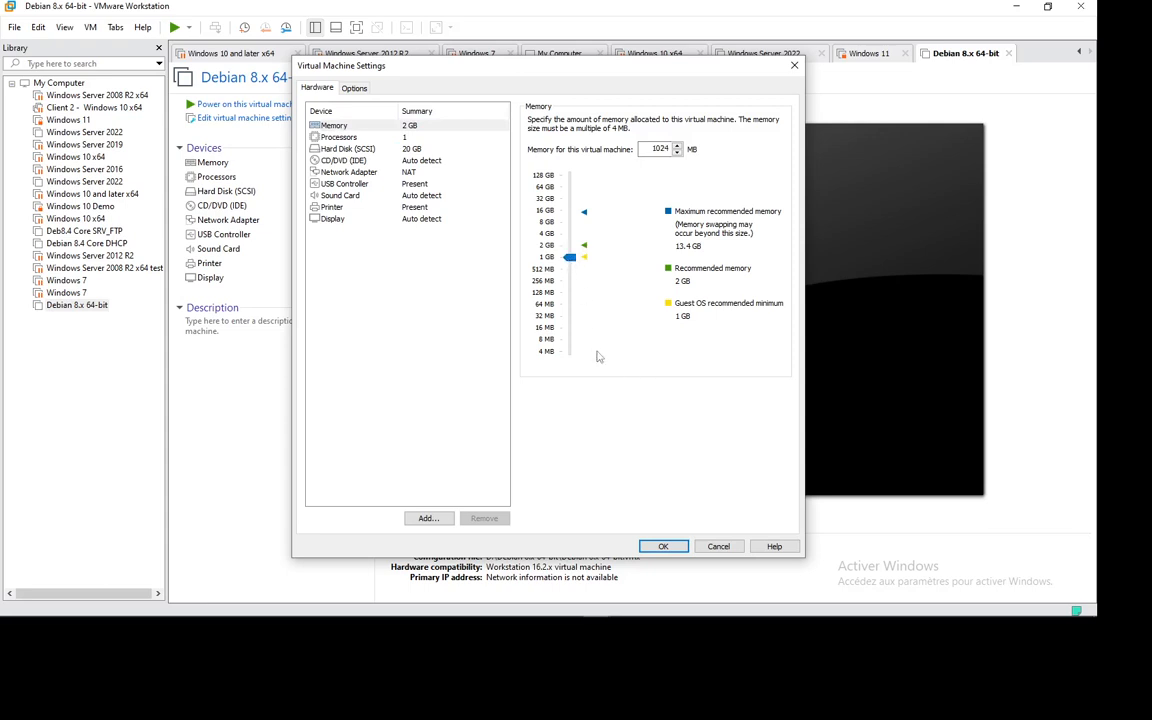
pyautogui.click(354, 138)
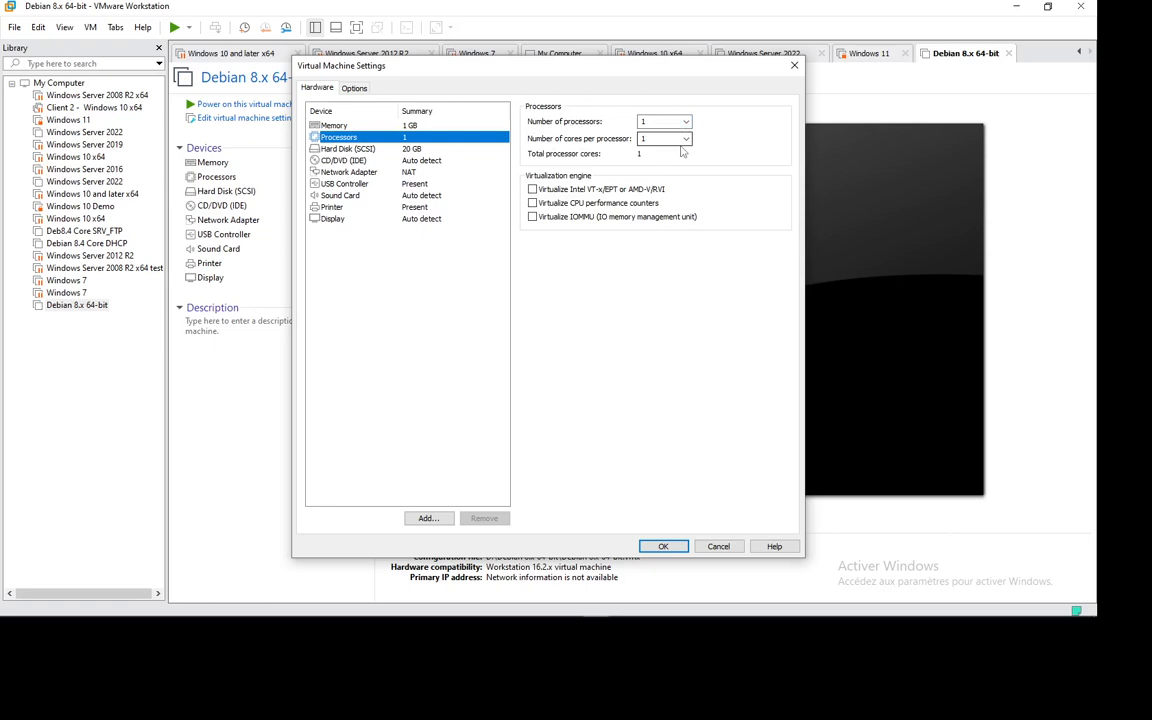
# Add a second virtual hard disk of type SCSI, 20 GB, stored in multiple files, to the Debian virtual machine
pyautogui.click(340, 148)
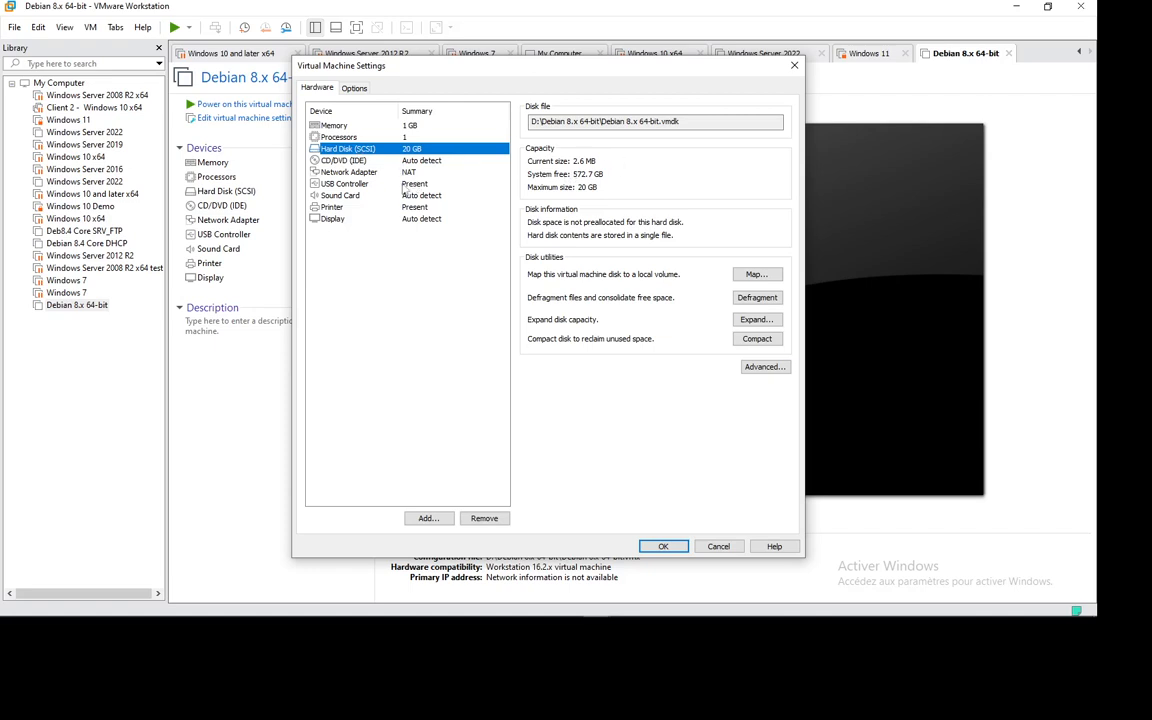
pyautogui.click(430, 518)
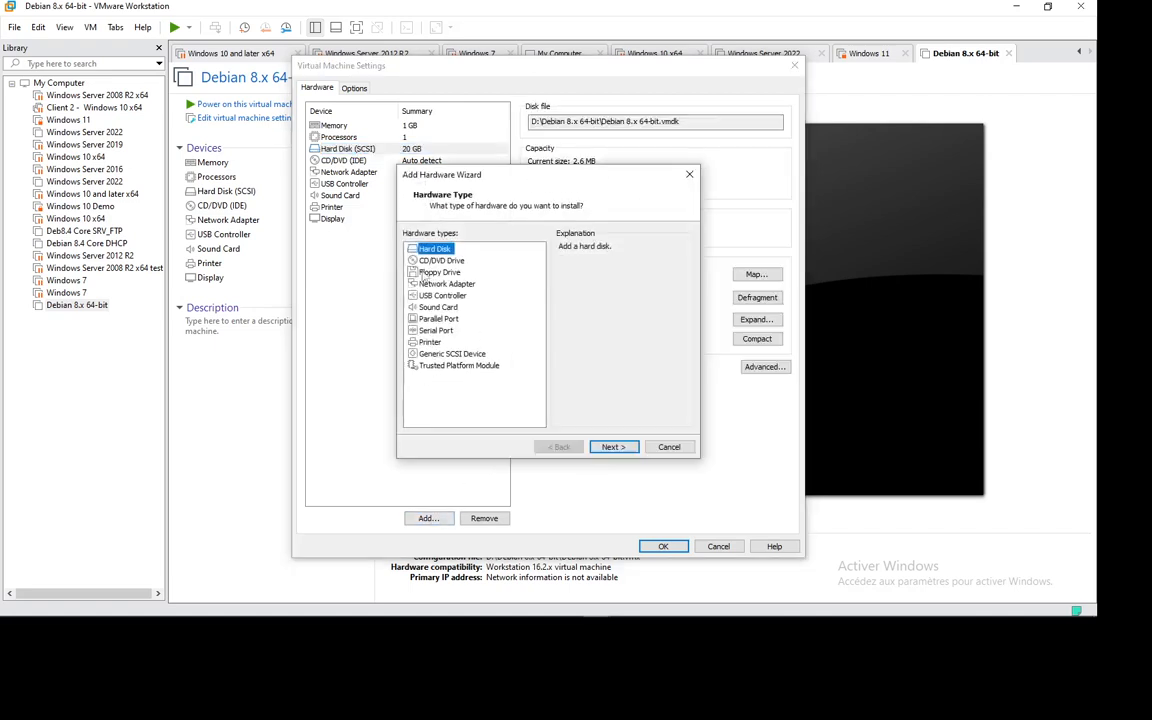
pyautogui.click(612, 447)
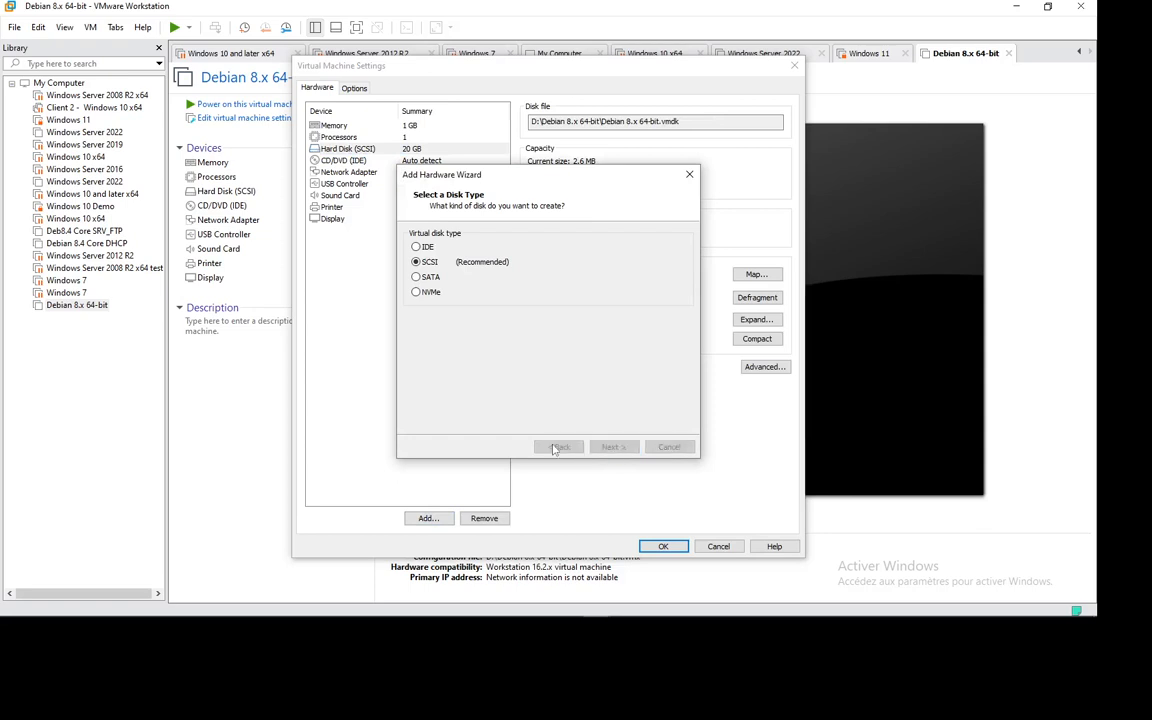
pyautogui.click(606, 449)
pyautogui.click(606, 449)
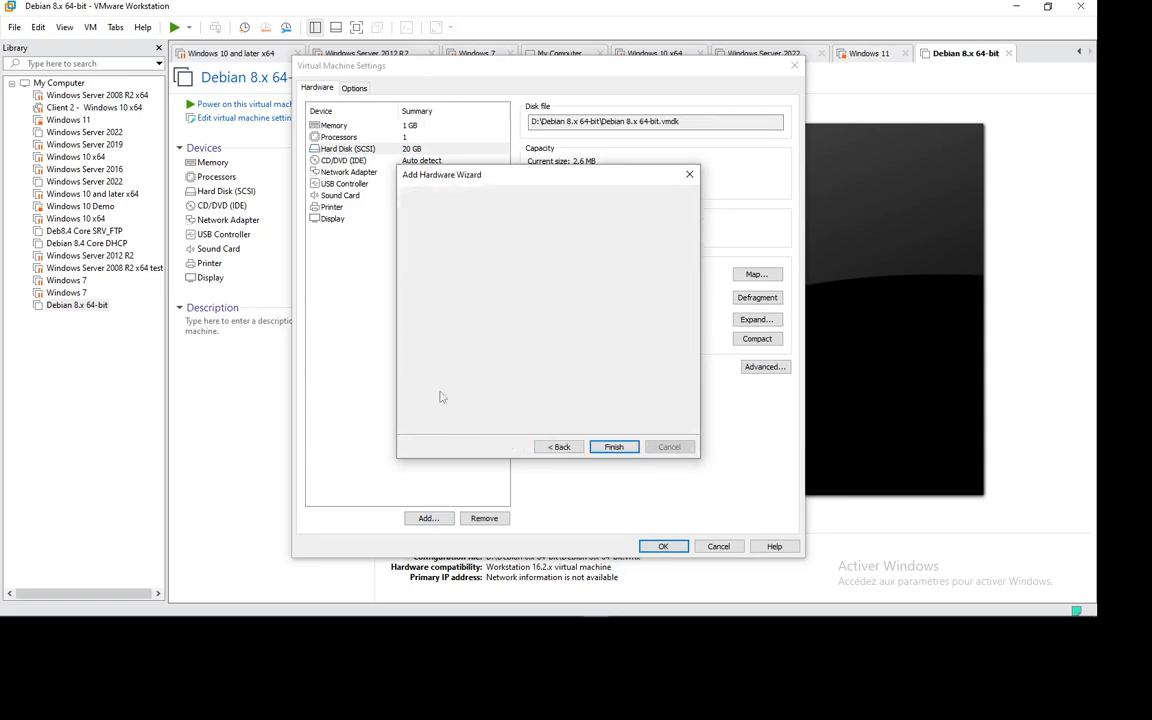
pyautogui.click(612, 447)
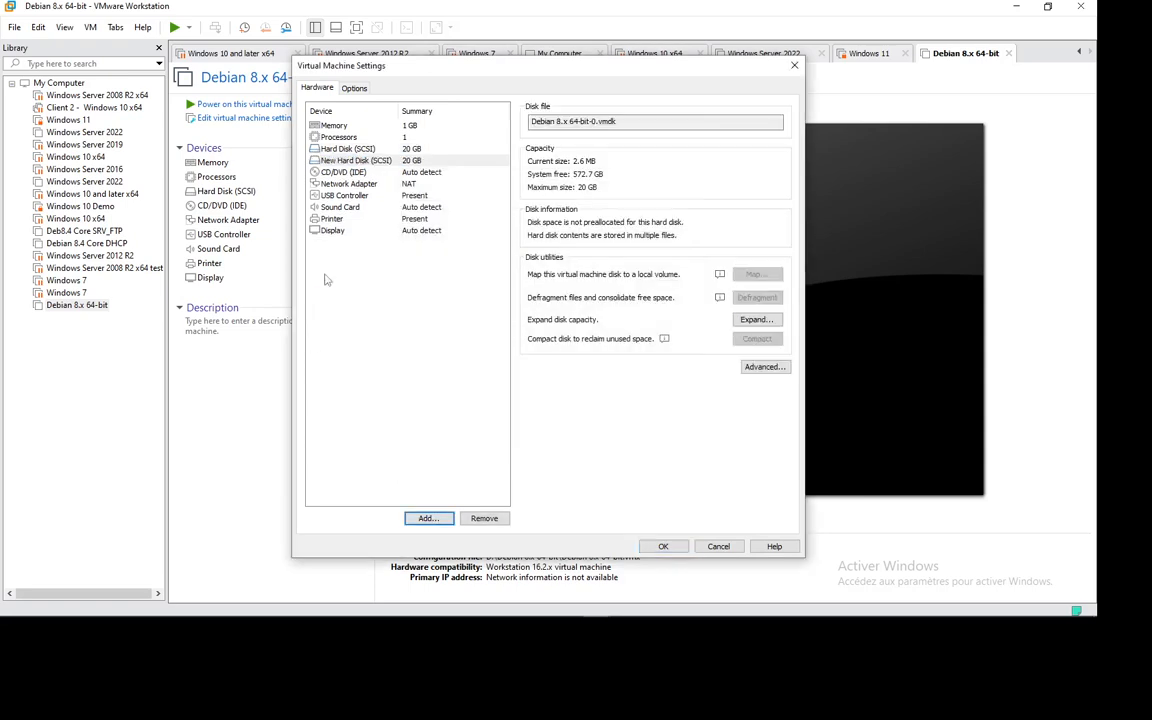
# Add a second network adapter to the Debian virtual machine's hardware
pyautogui.click(352, 186)
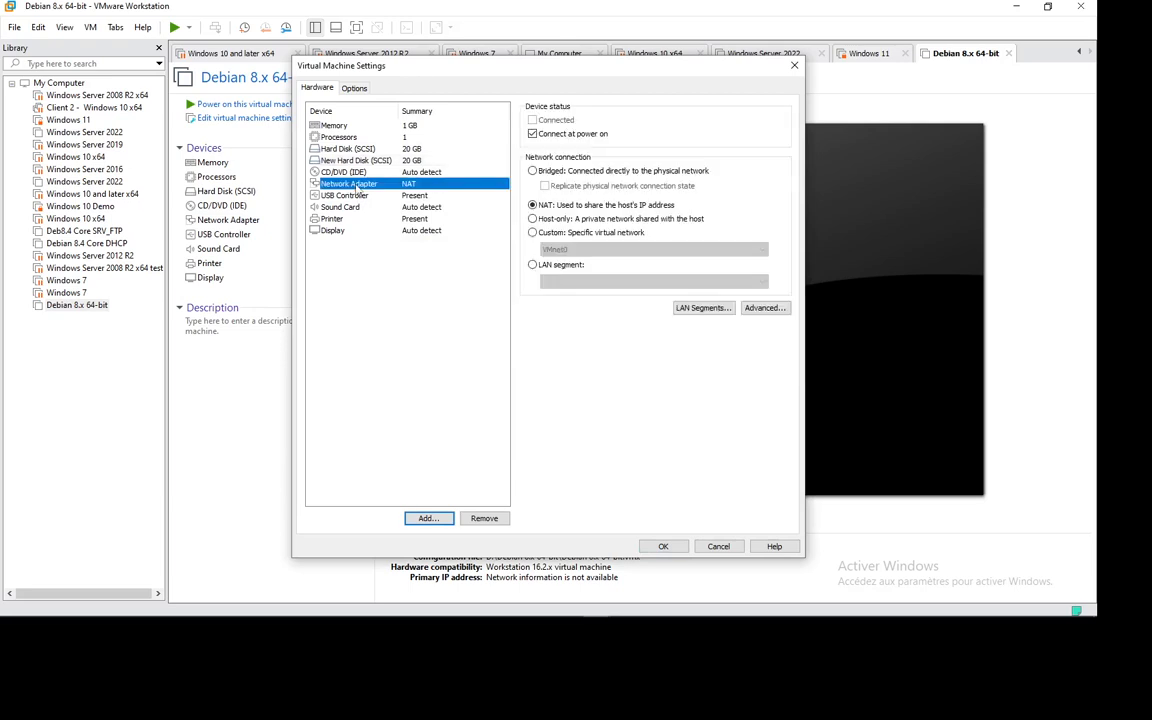
pyautogui.click(428, 518)
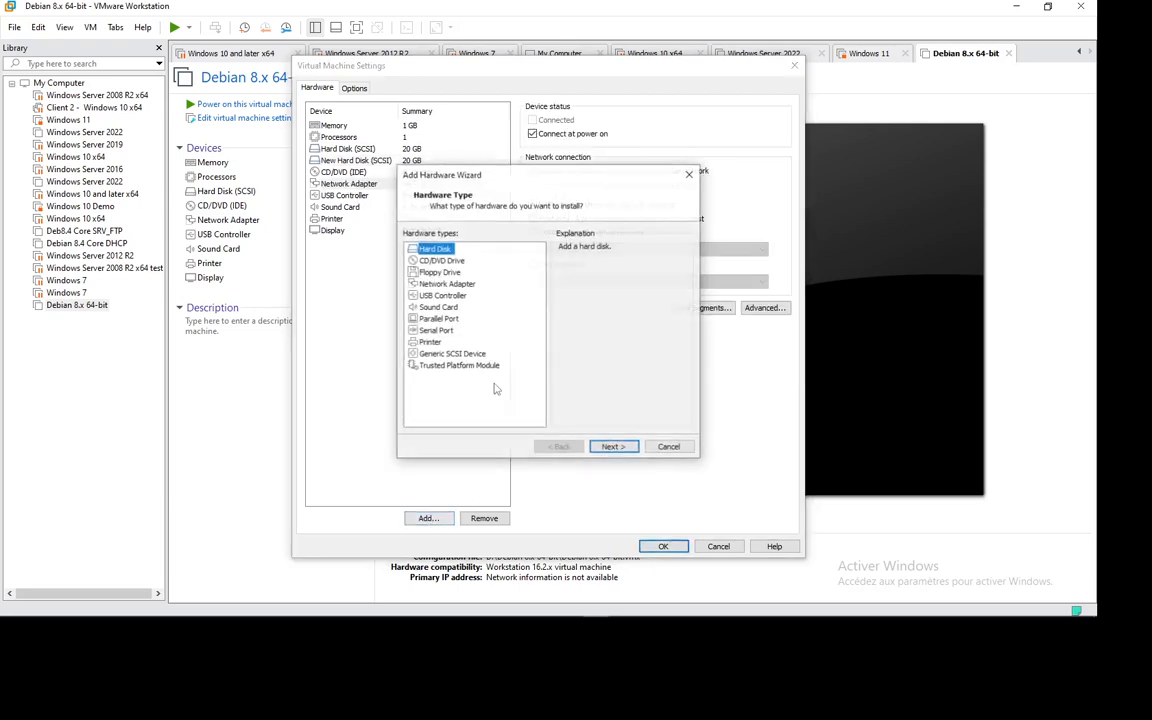
pyautogui.press('Down')
pyautogui.press('Down')
pyautogui.press('Down')
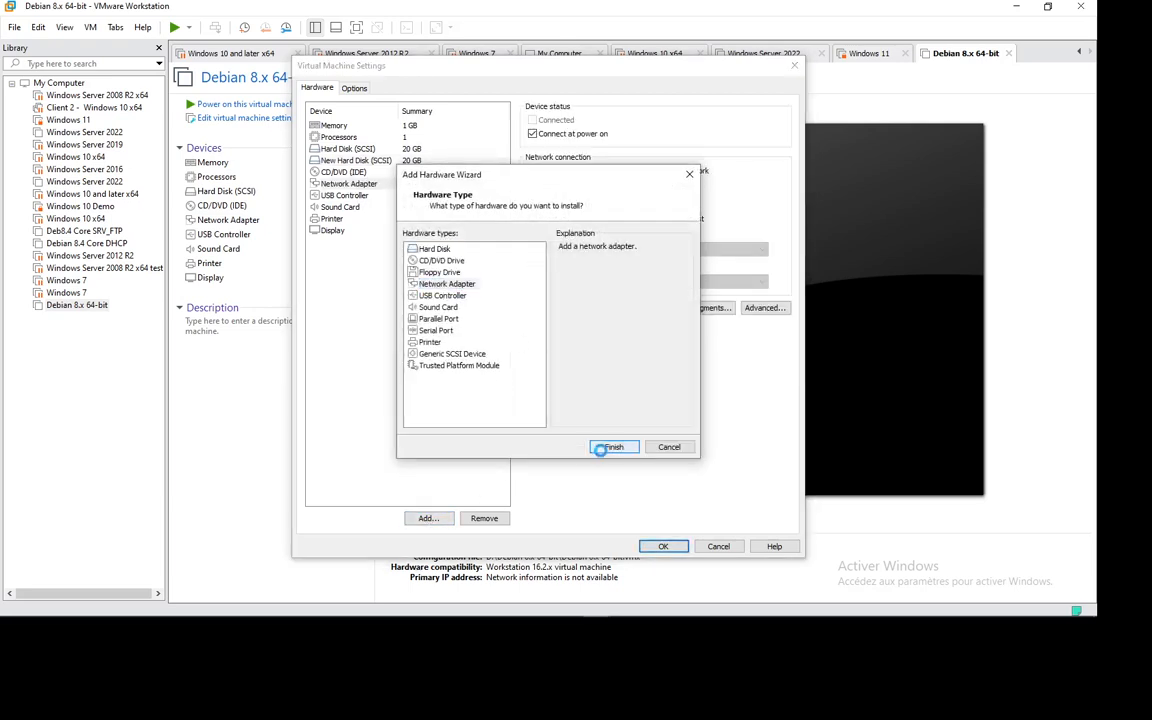
pyautogui.click(610, 447)
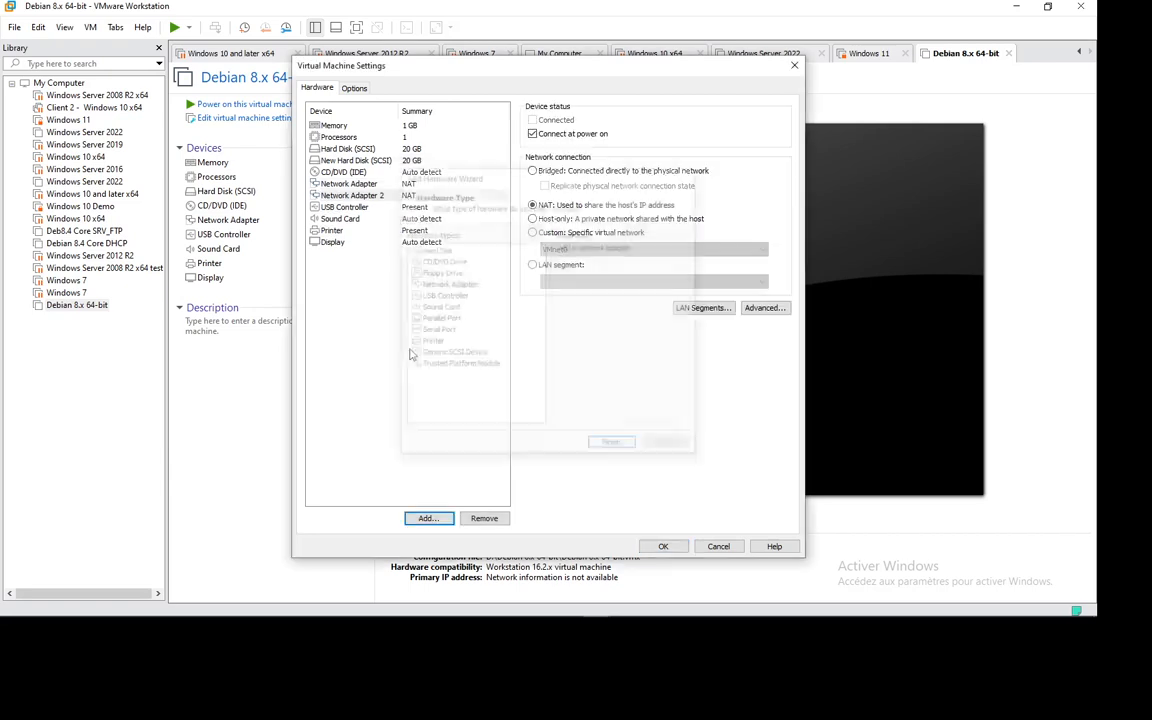
# Examine the hardware types that can be added, including sound card, serial port, printer, floppy drive and CD/DVD drive, without adding any
pyautogui.click(345, 207)
pyautogui.click(427, 518)
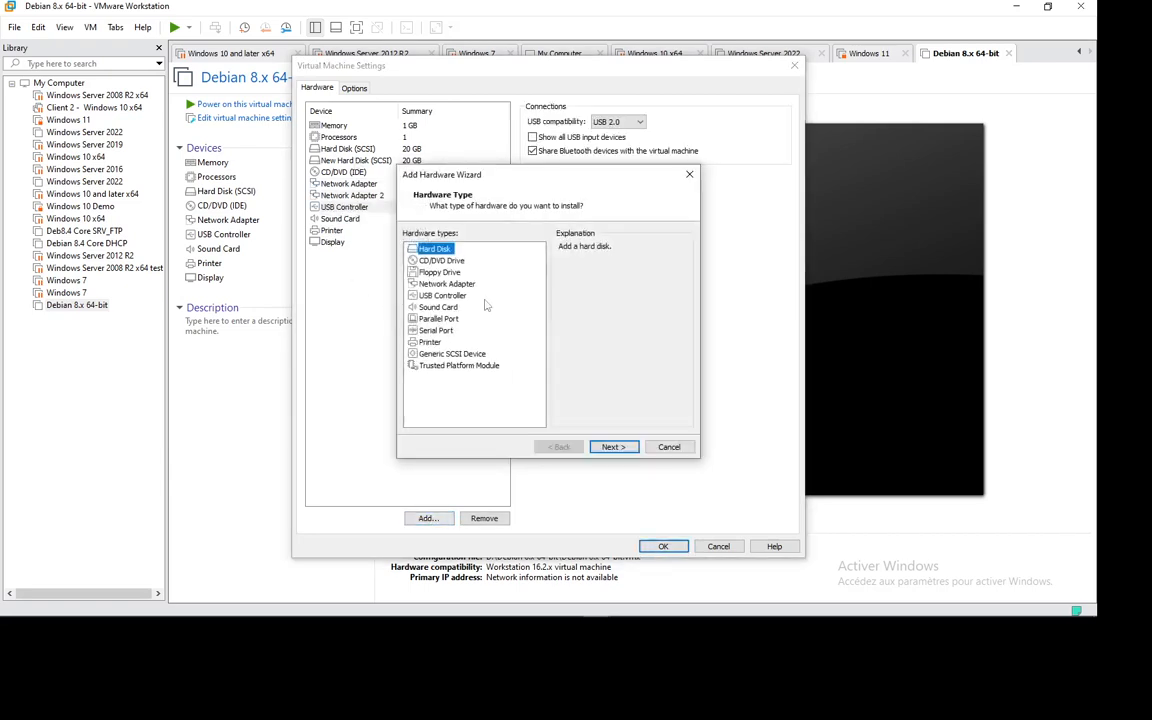
pyautogui.click(445, 307)
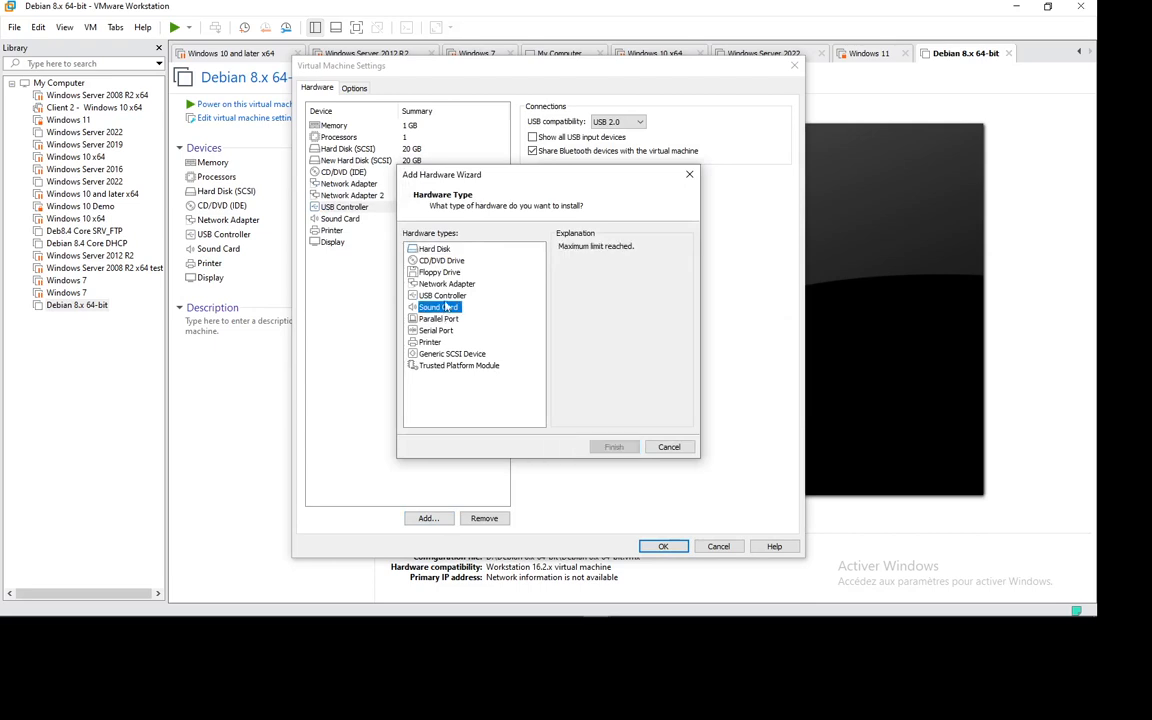
pyautogui.press('Up')
pyautogui.click(440, 332)
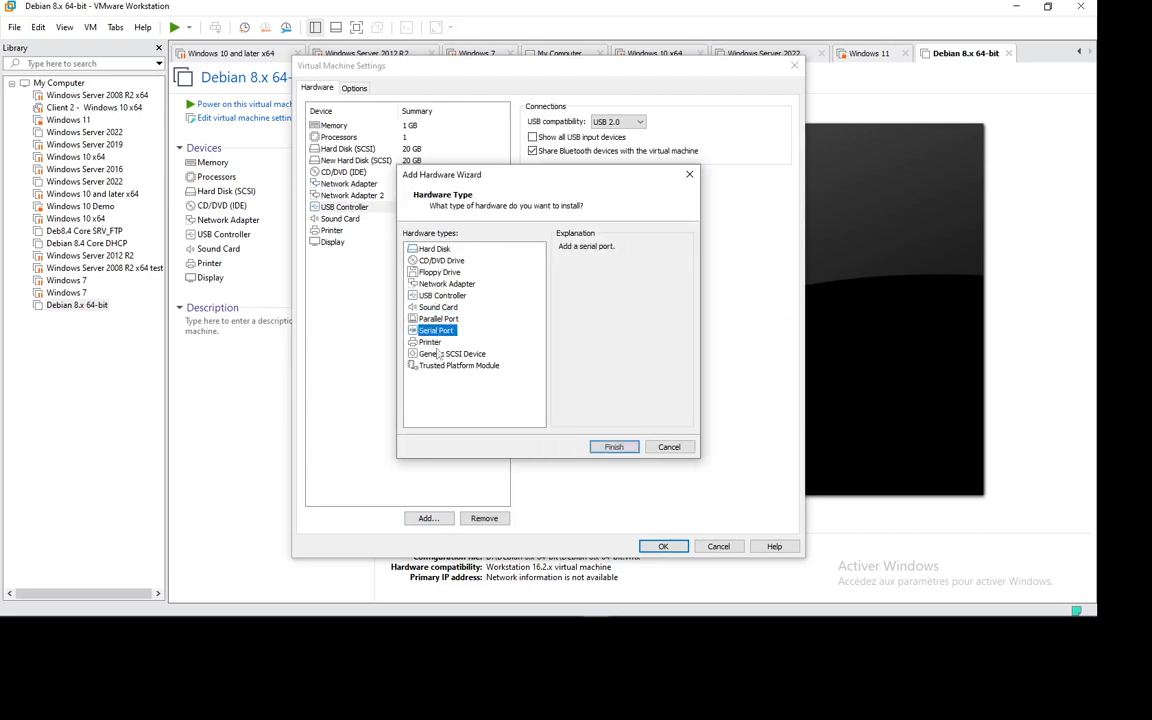
pyautogui.press('Down')
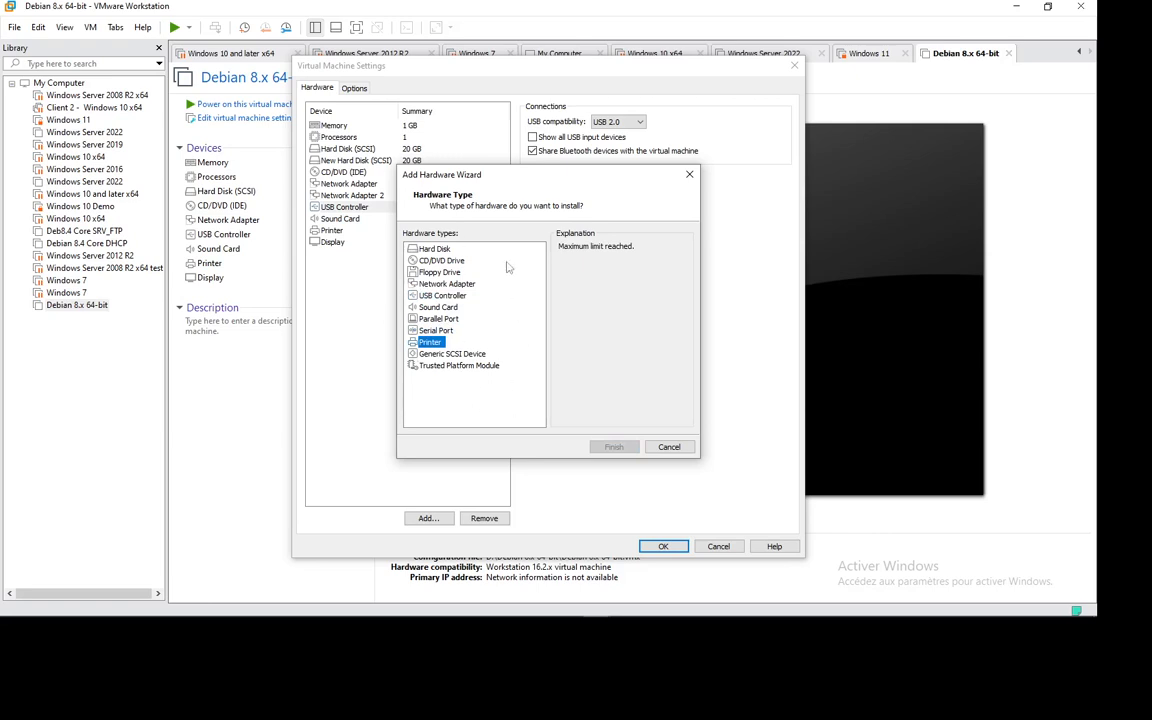
pyautogui.click(437, 273)
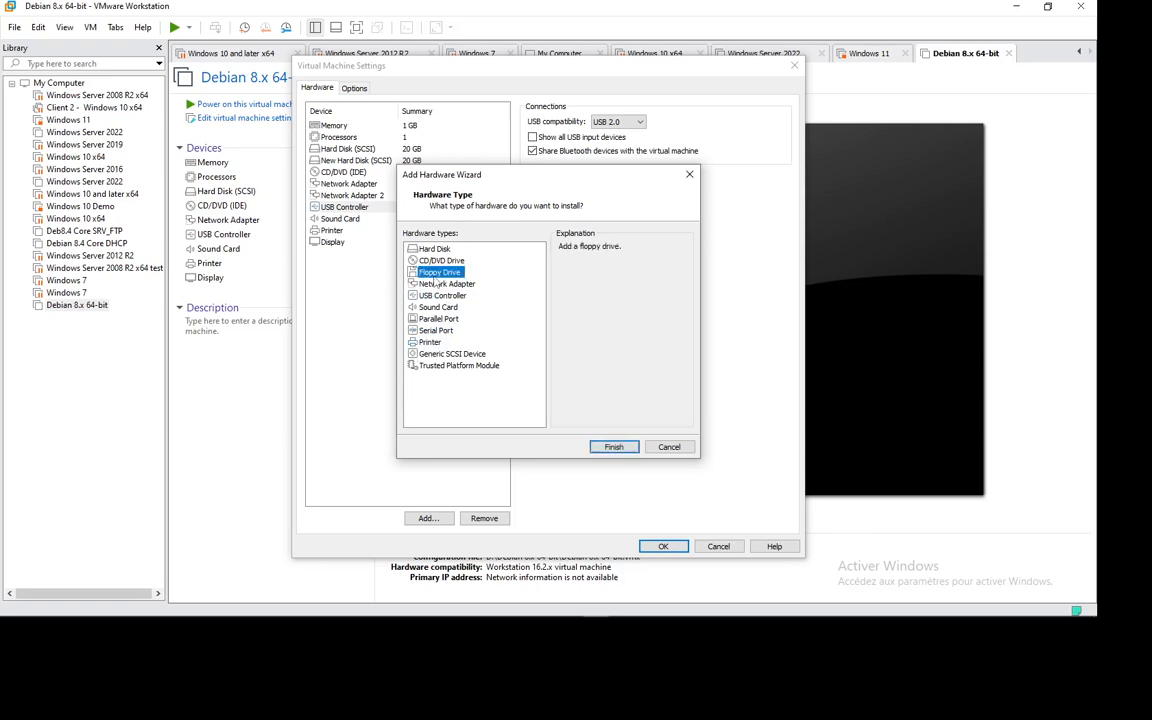
pyautogui.click(437, 260)
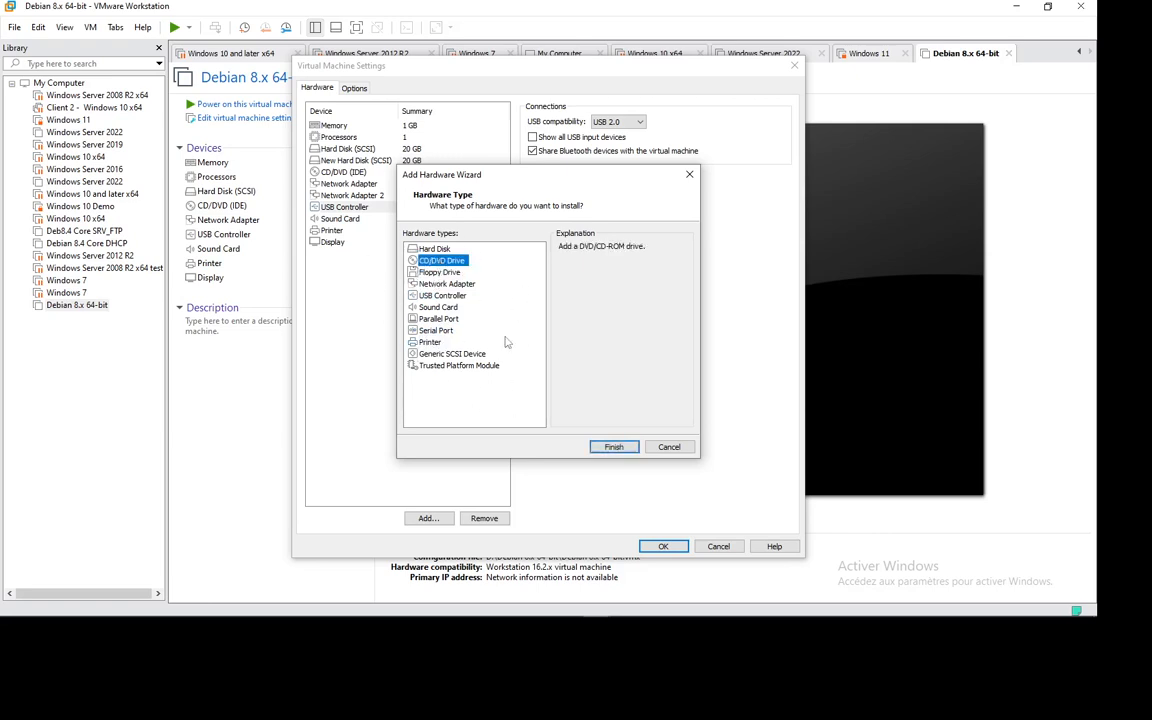
pyautogui.click(662, 448)
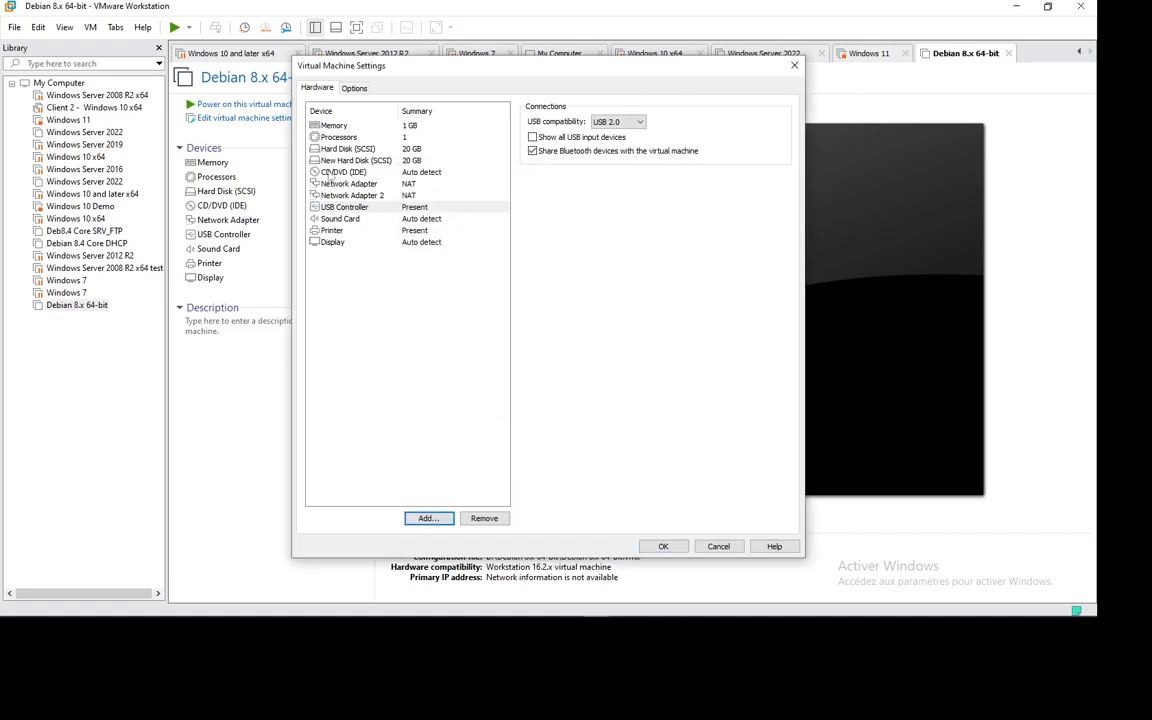
# Examine the virtual machine's general and power options, and save the changed hardware settings
pyautogui.click(354, 87)
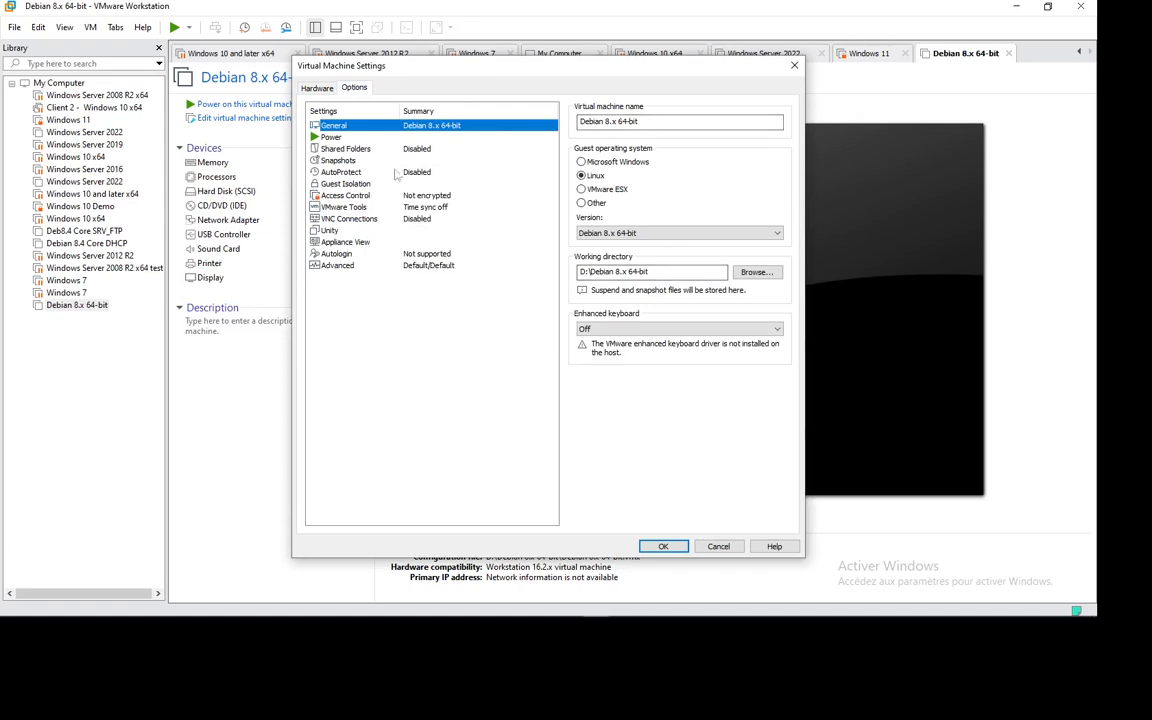
pyautogui.click(312, 135)
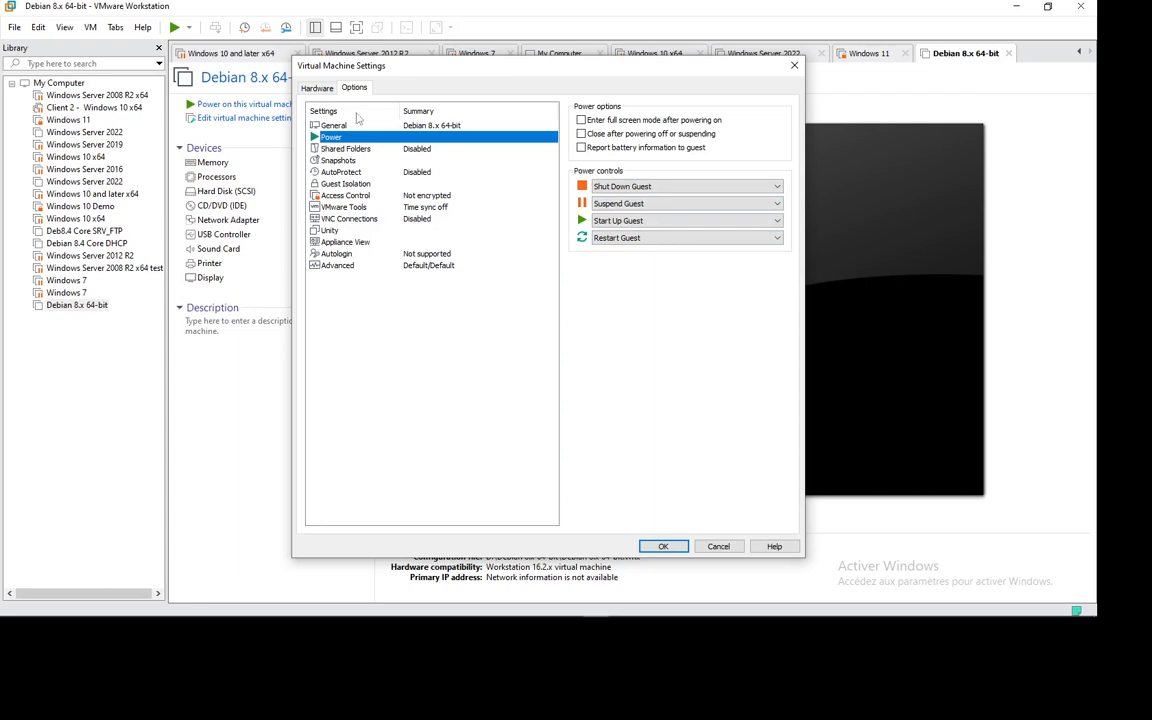
pyautogui.click(316, 88)
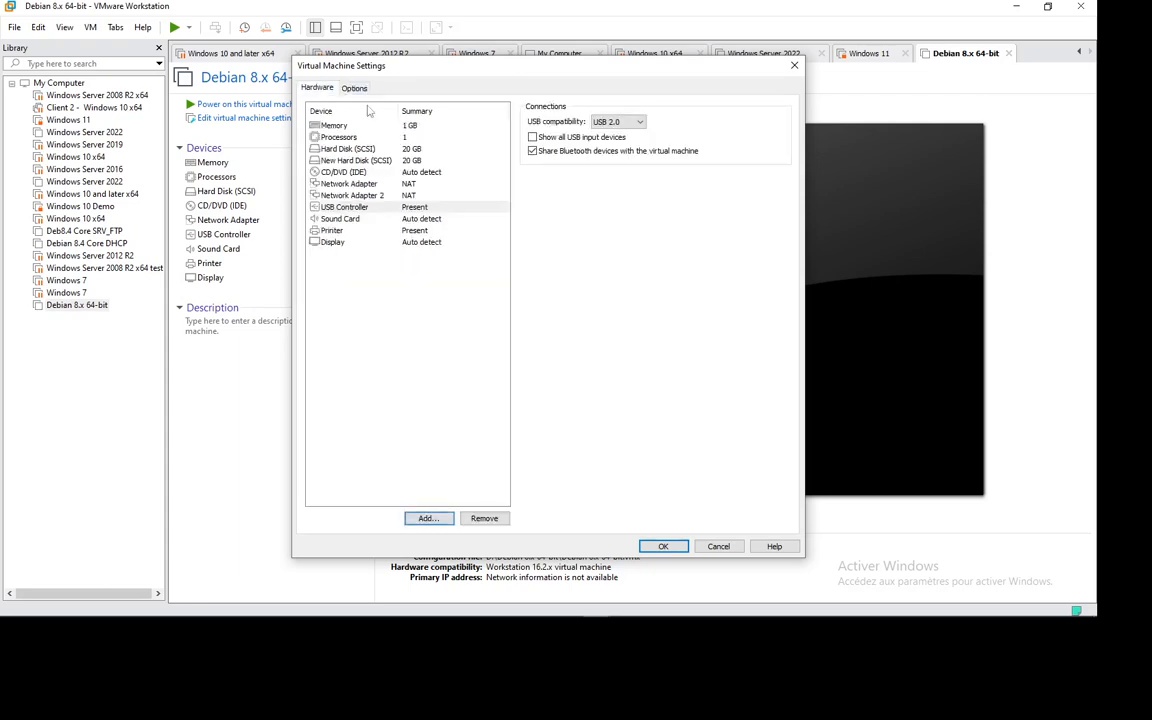
pyautogui.click(668, 547)
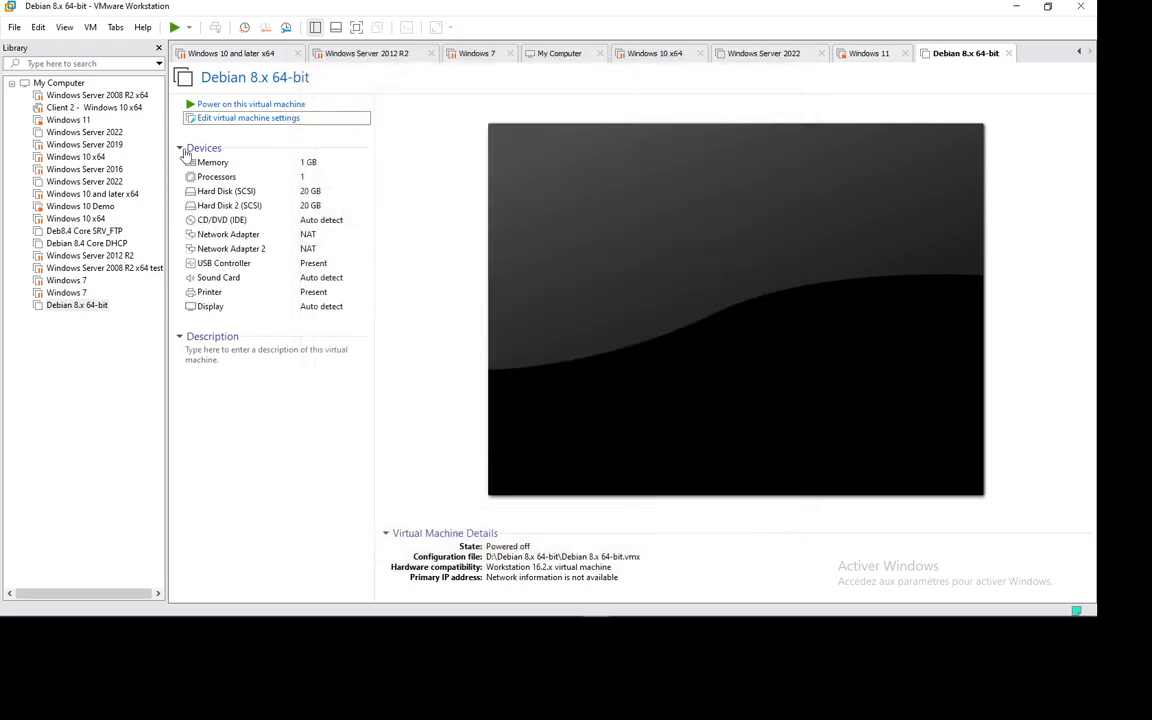
# Switch to File Explorer and locate the Debian 8.x 64-bit folder on the Labs (D:) drive
pyautogui.moveTo(343, 607)
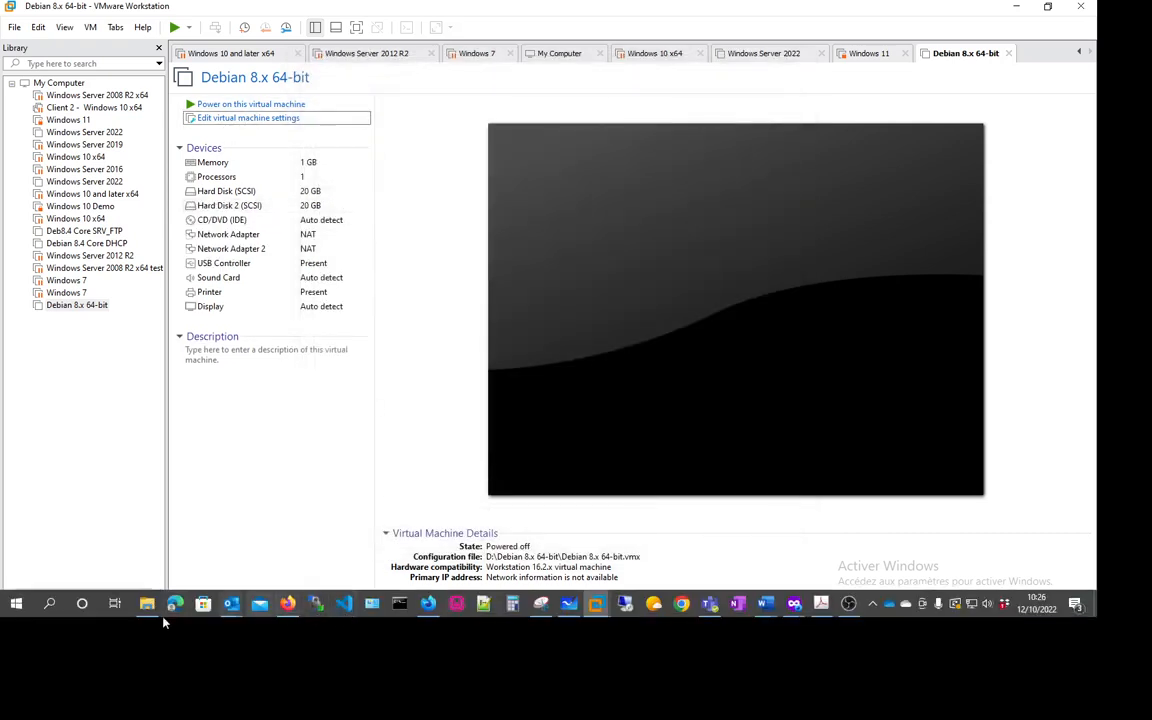
pyautogui.moveTo(146, 605)
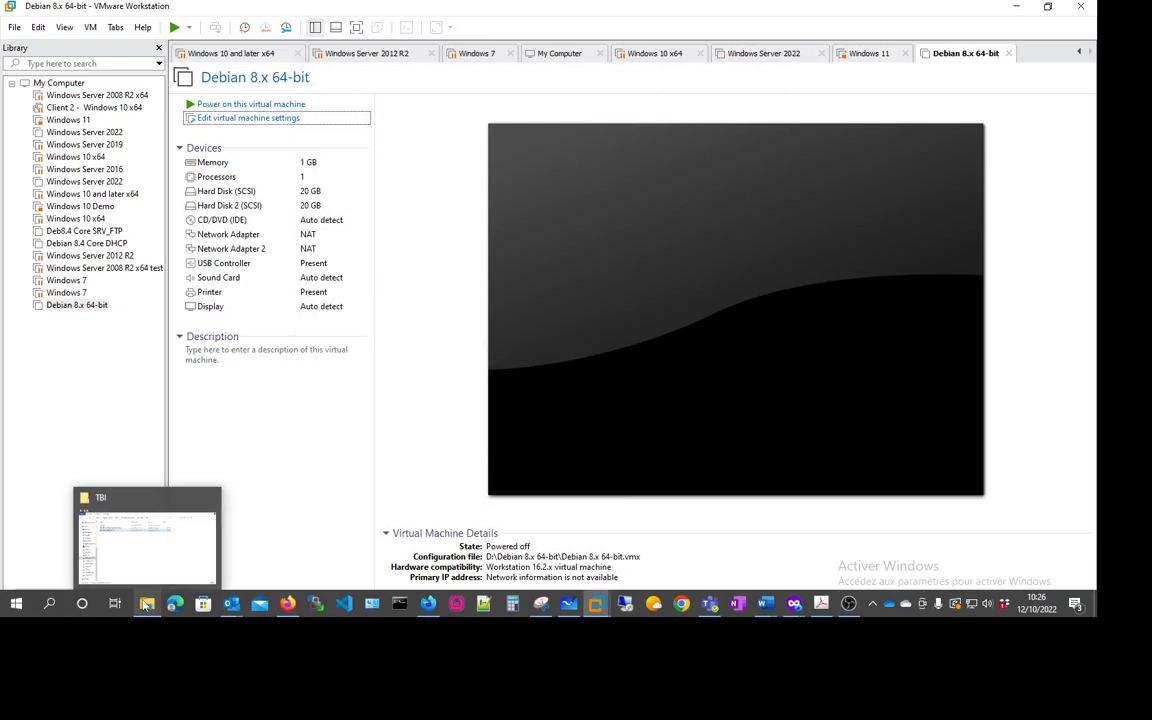
pyautogui.click(146, 556)
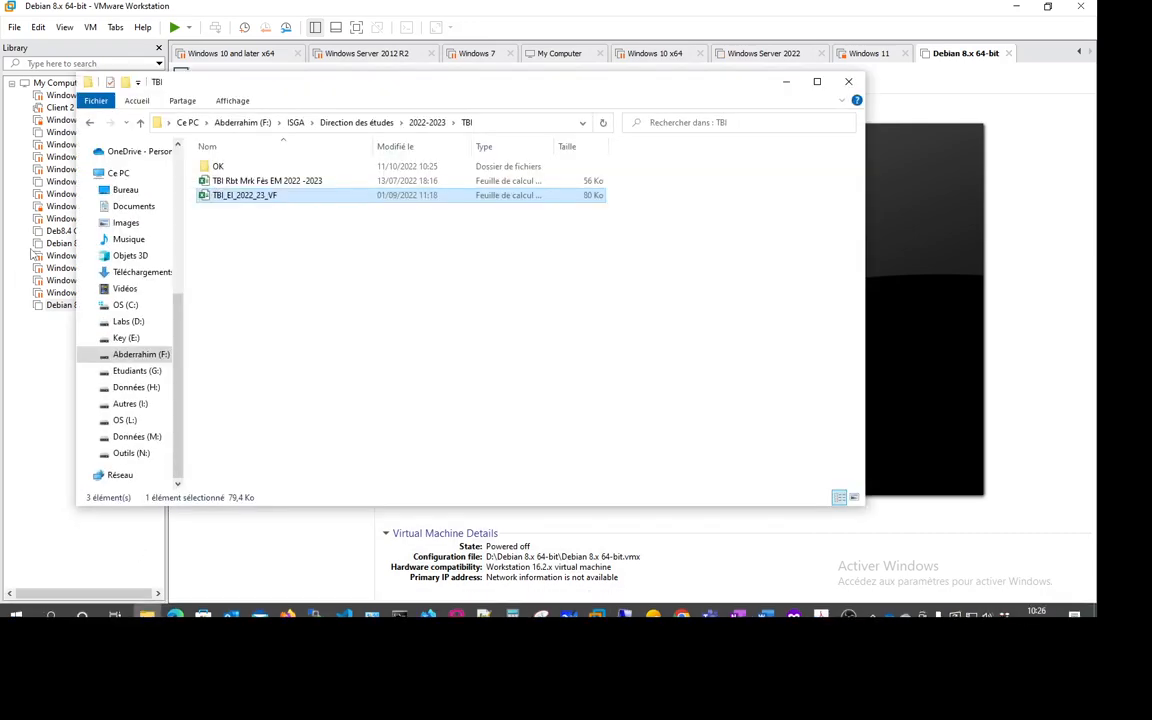
pyautogui.click(126, 323)
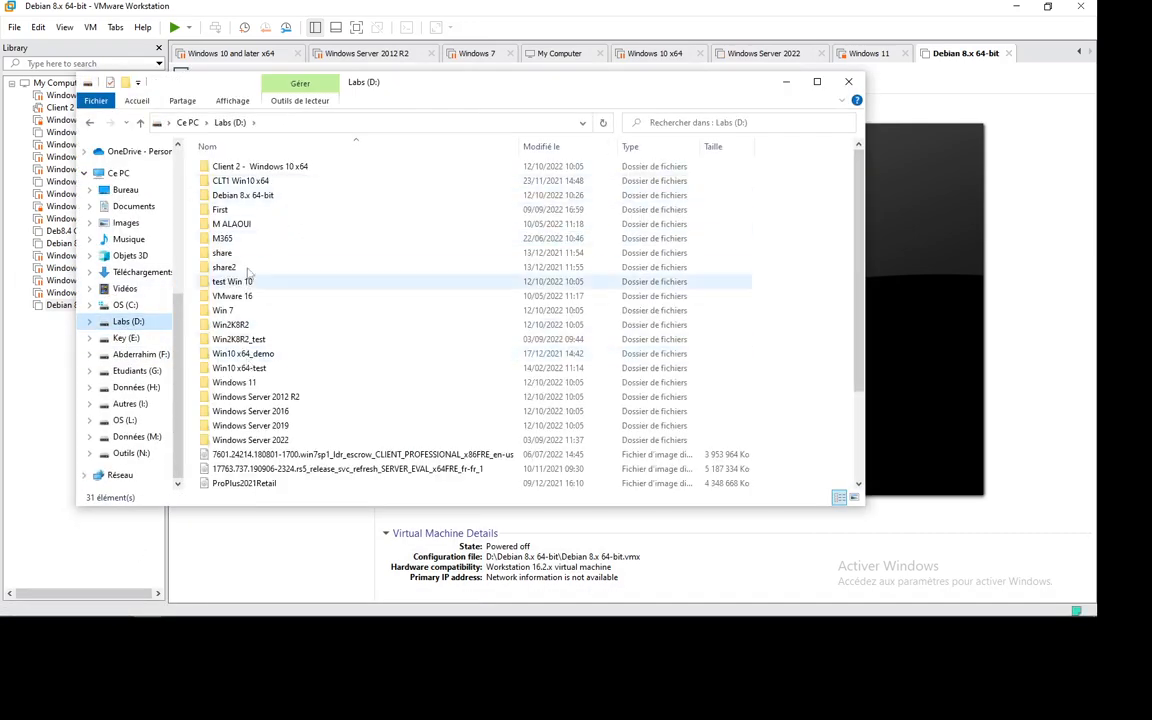
pyautogui.click(262, 195)
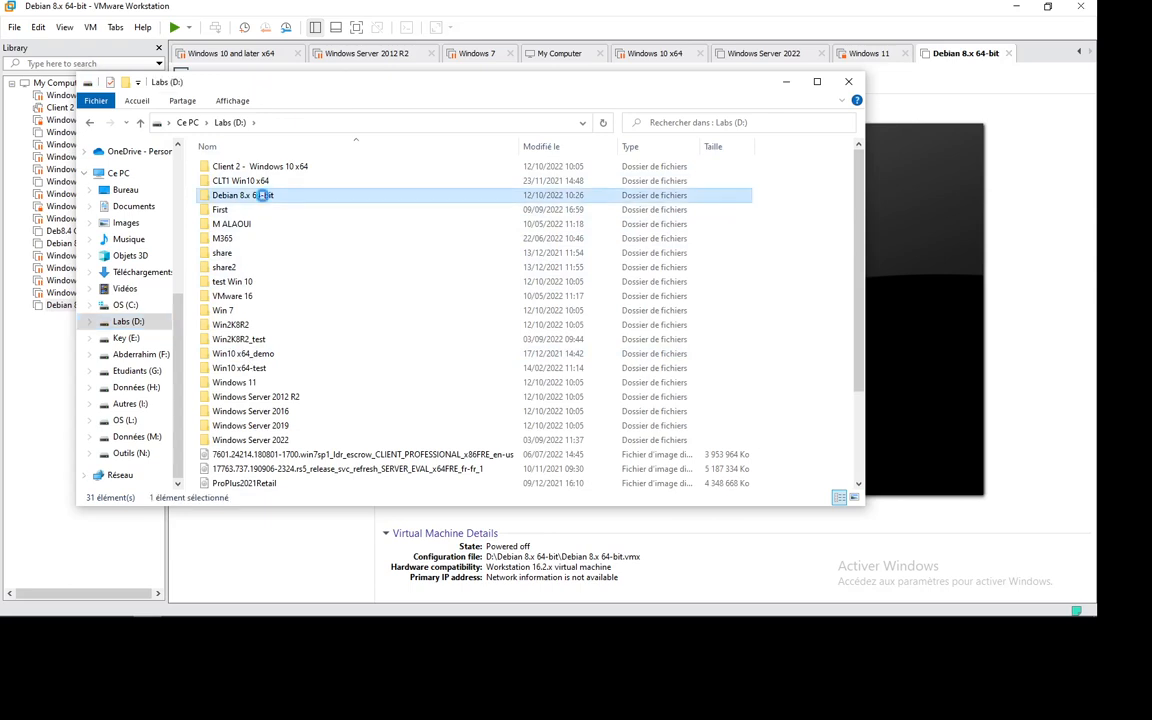
pyautogui.rightClick(262, 195)
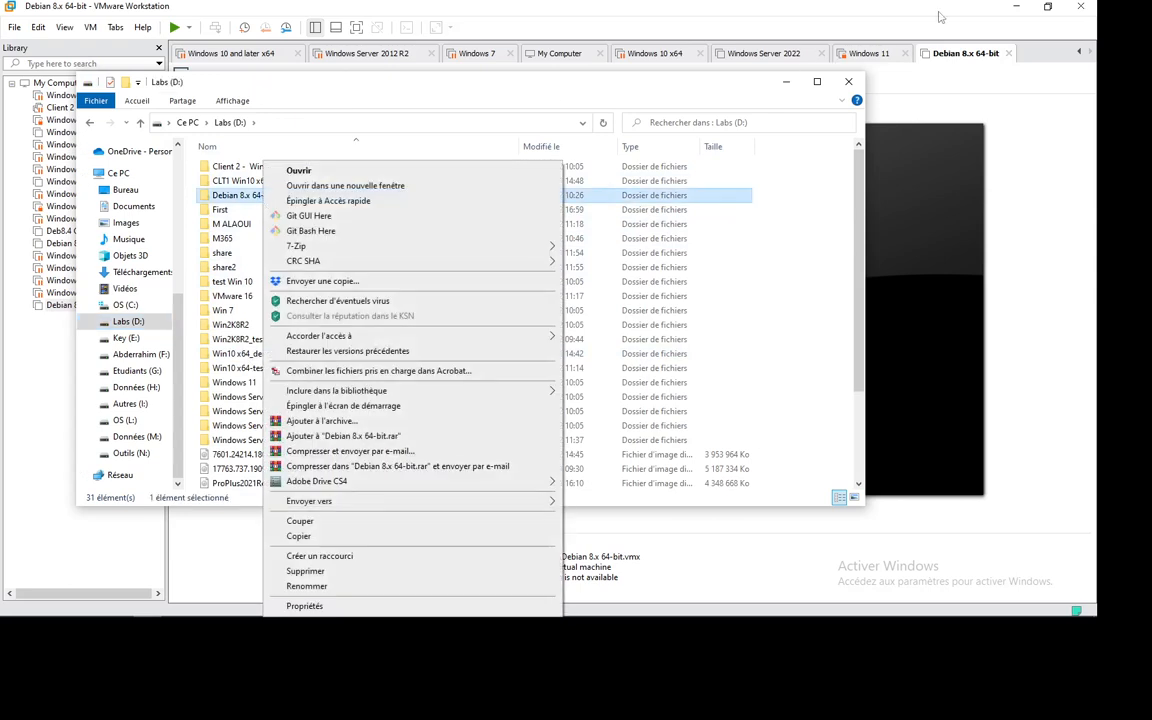
pyautogui.click(856, 58)
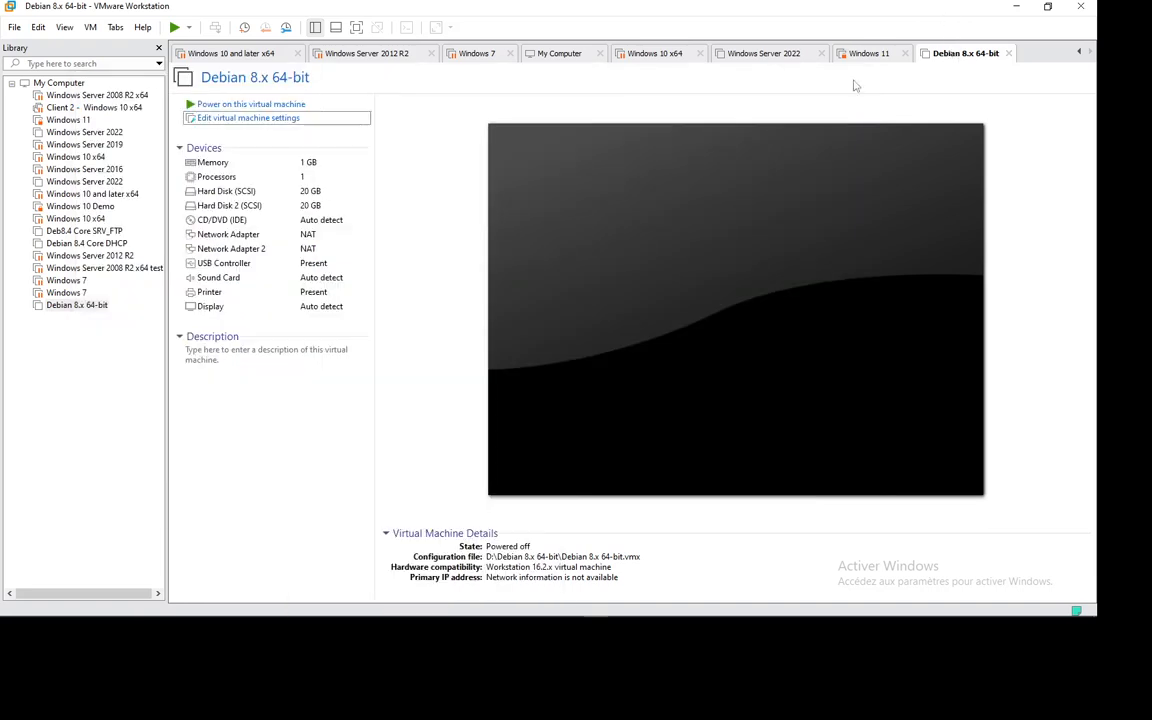
# Power on the Debian 8.x 64-bit virtual machine, agreeing to try connecting device ide1:0 at every power-on
pyautogui.click(268, 106)
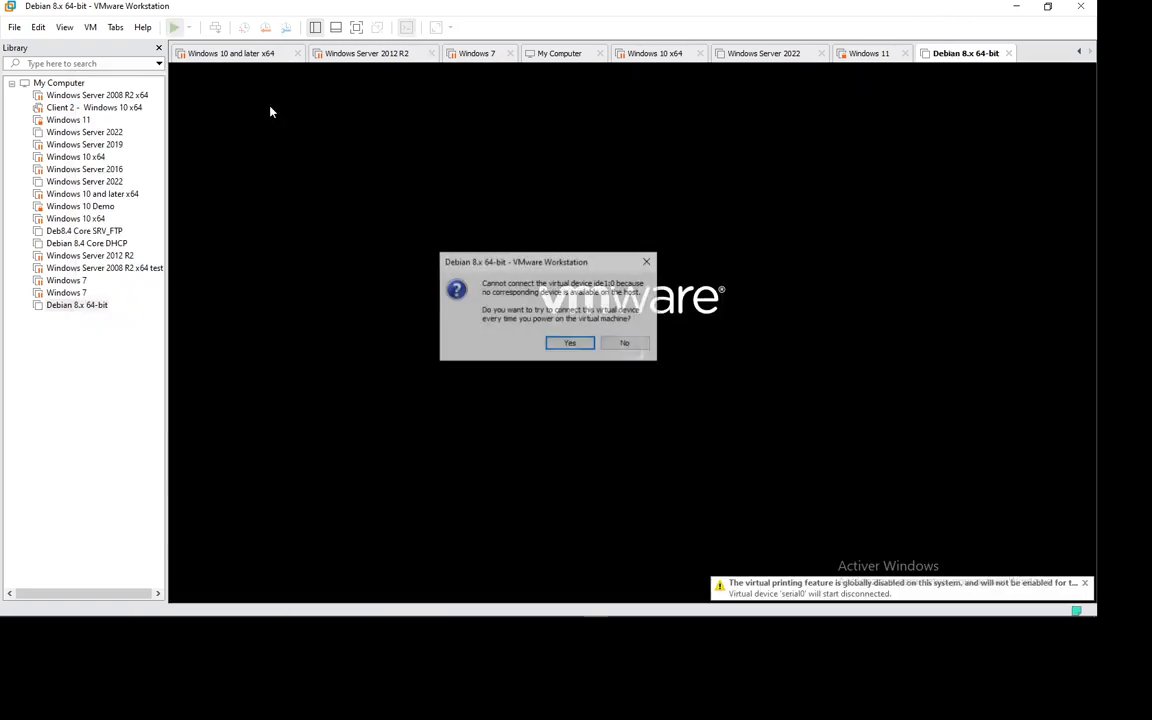
pyautogui.click(555, 342)
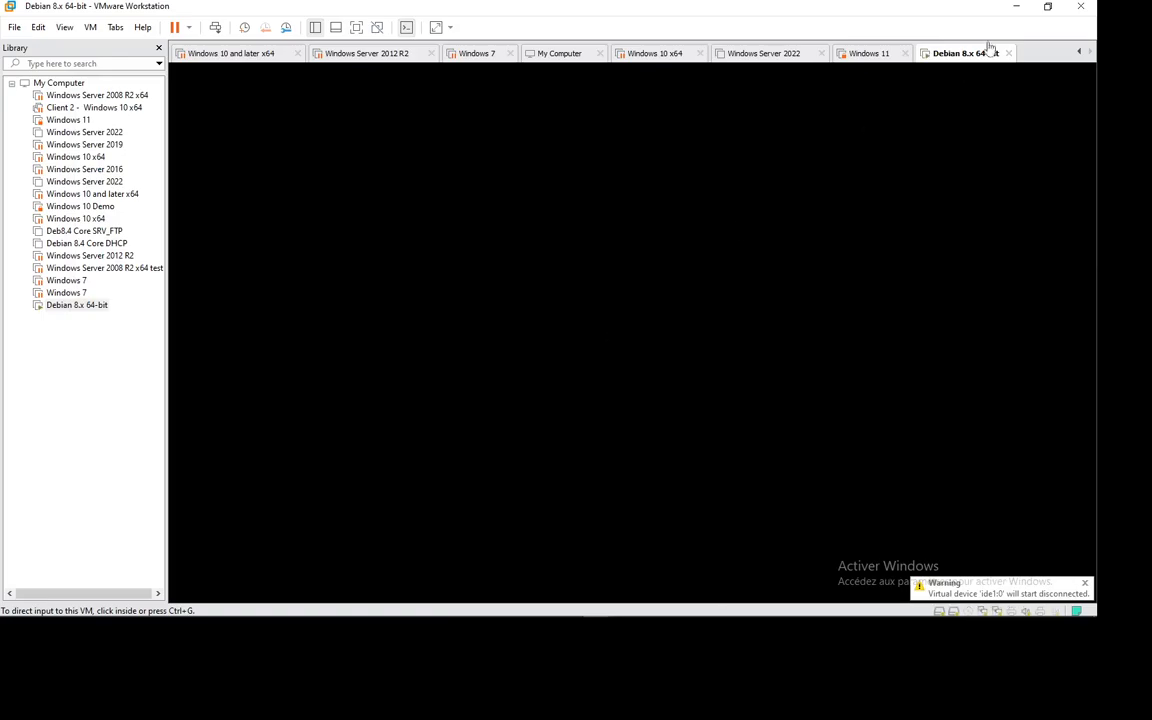
pyautogui.click(1016, 6)
# Try to compress the running virtual machine's Debian 8.x 64-bit folder into "Debian 8.x 64-bit.7z" with 7-Zip
pyautogui.rightClick(250, 200)
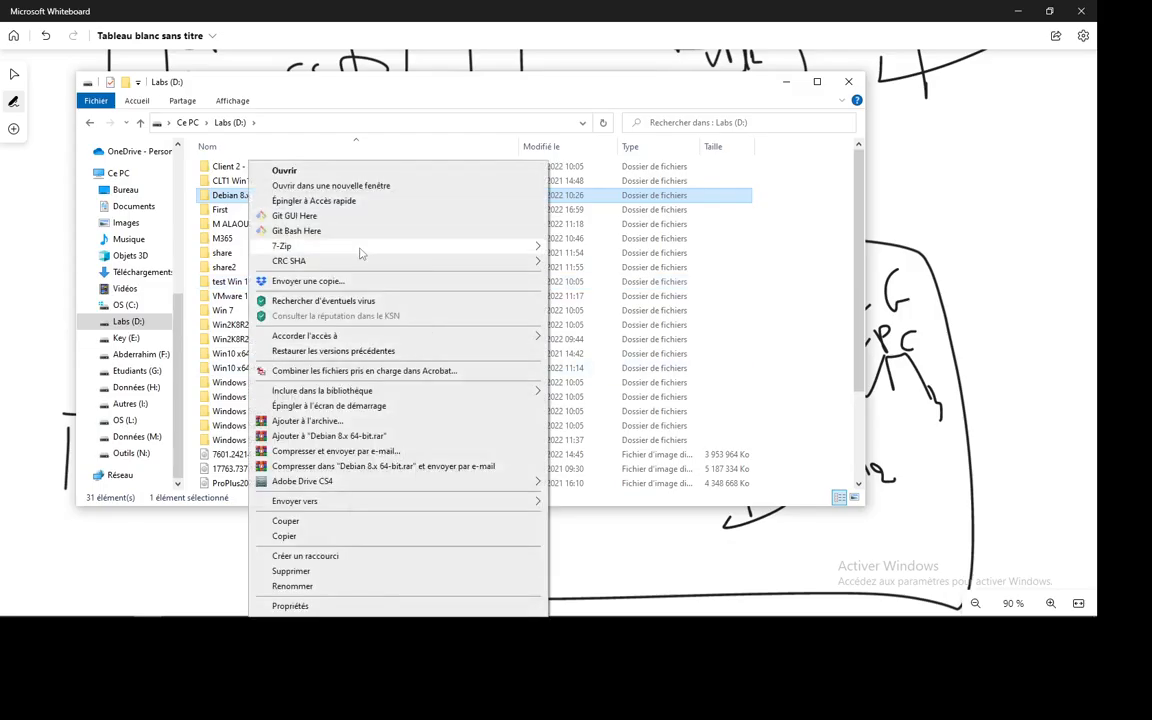
pyautogui.moveTo(361, 253)
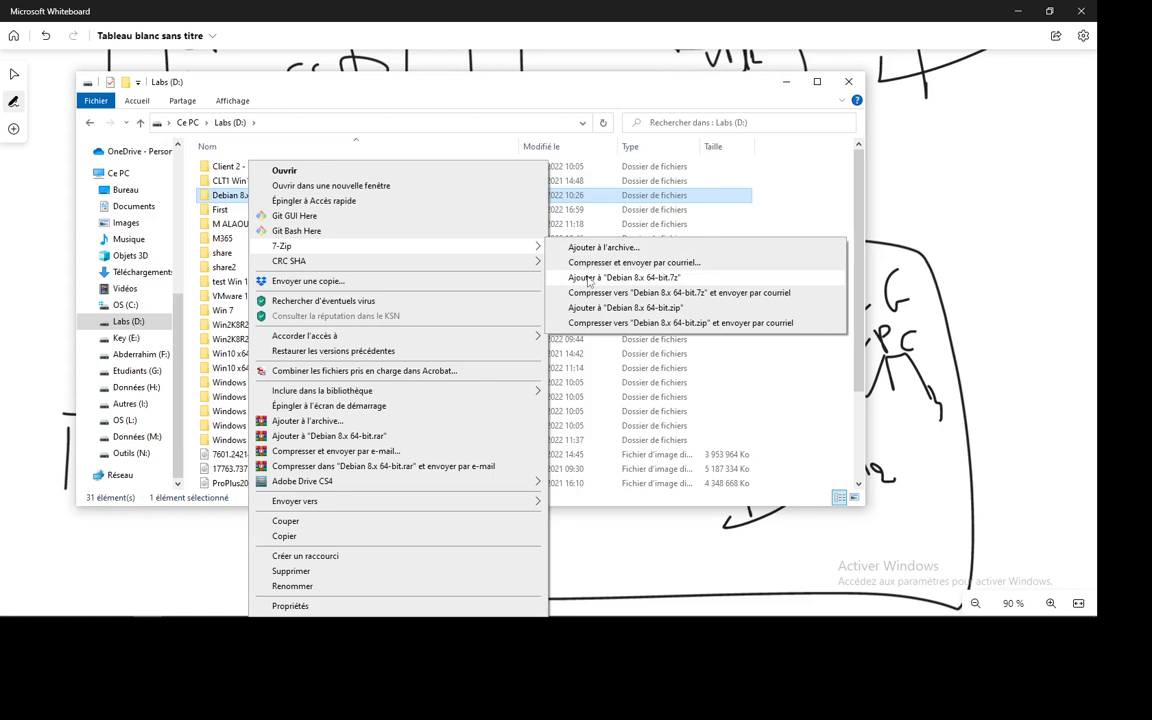
pyautogui.click(589, 278)
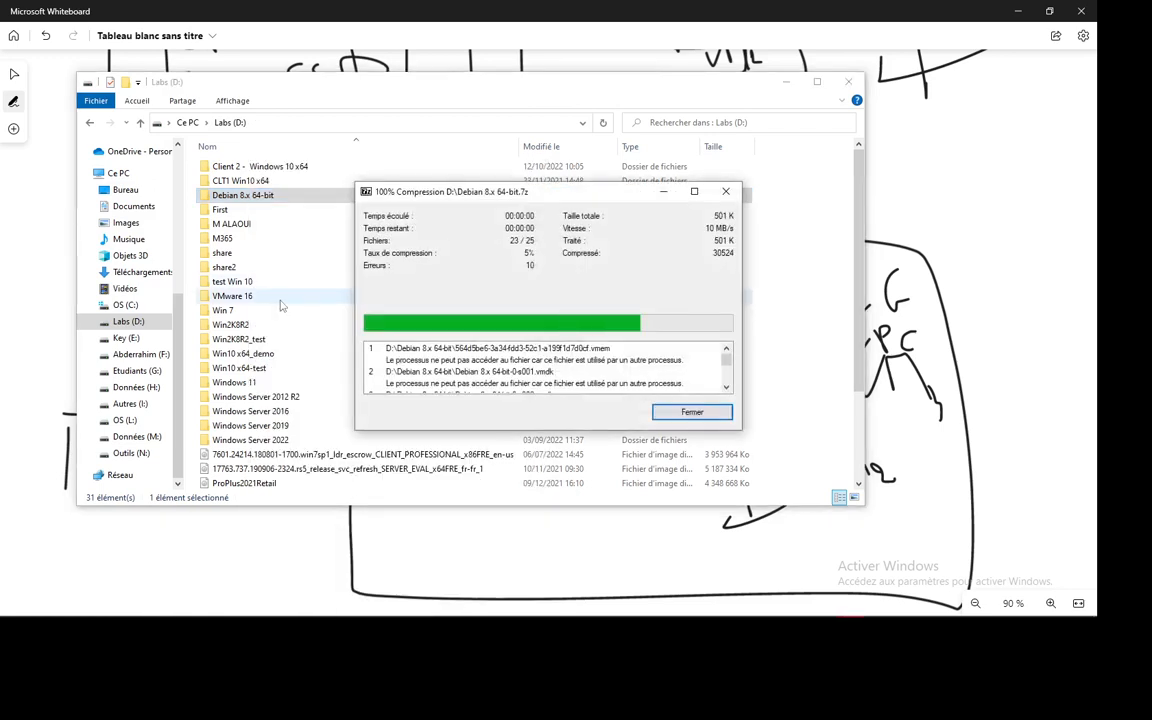
pyautogui.click(692, 412)
# Switch to VMware Workstation and suspend the running Debian 8.x 64-bit virtual machine
pyautogui.moveTo(514, 615)
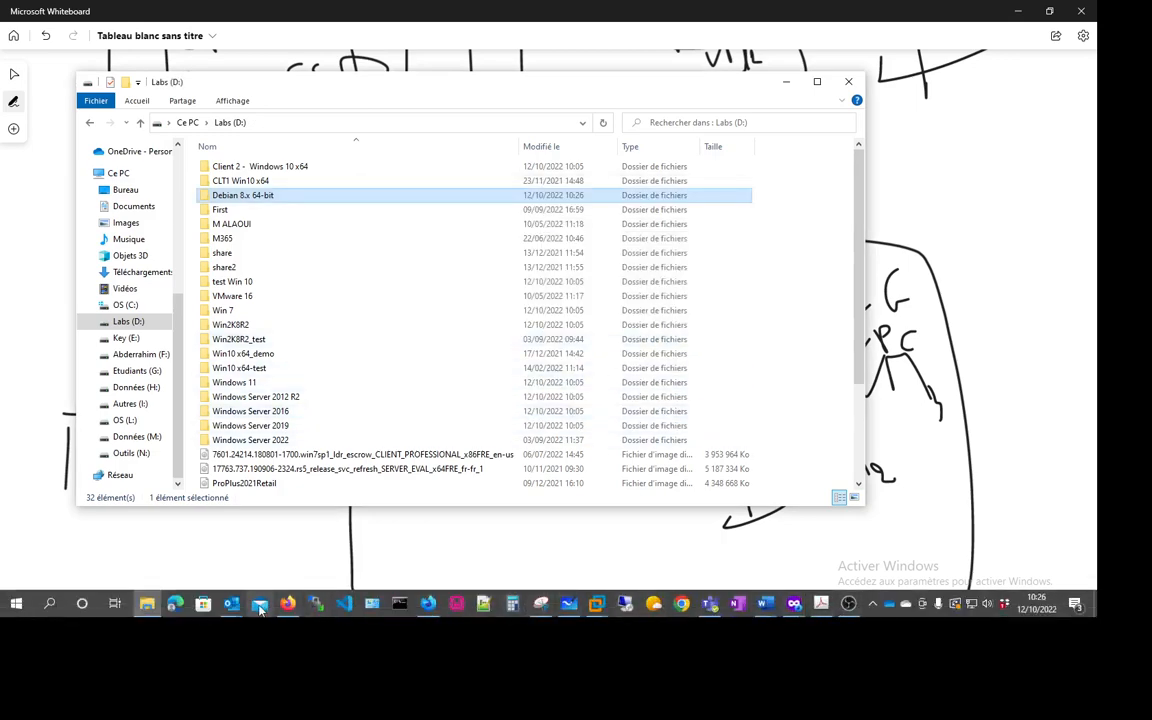
pyautogui.hotkey('alt', 'Tab')
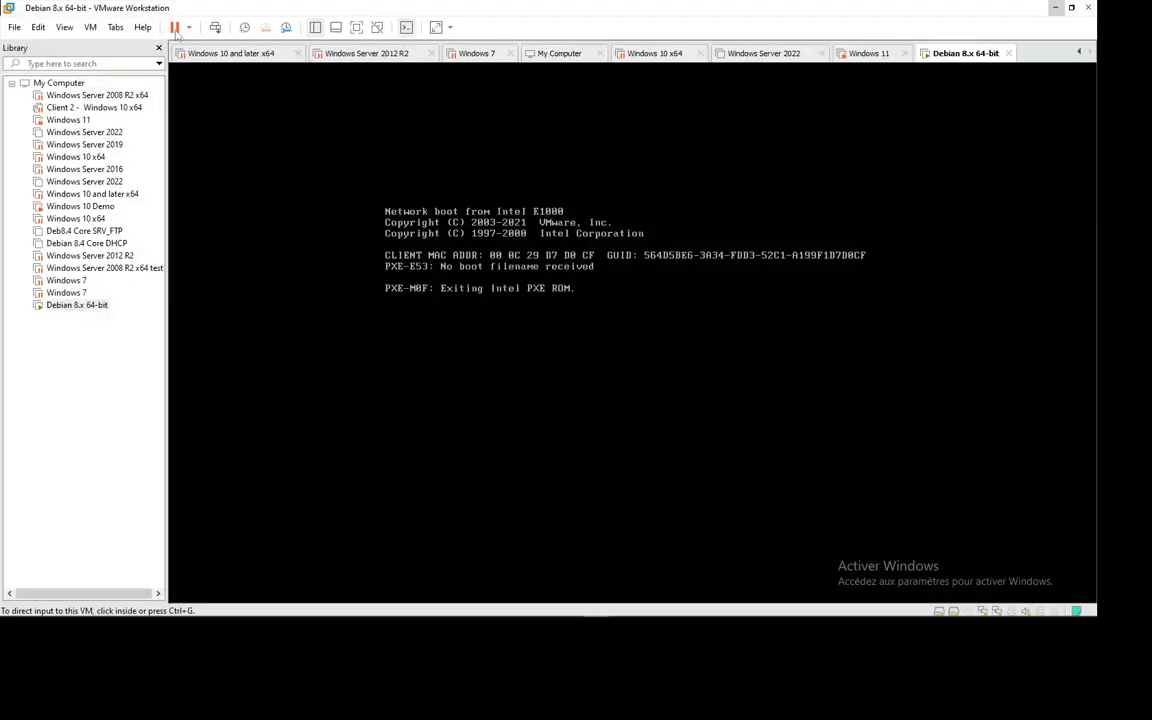
pyautogui.click(175, 29)
pyautogui.click(175, 29)
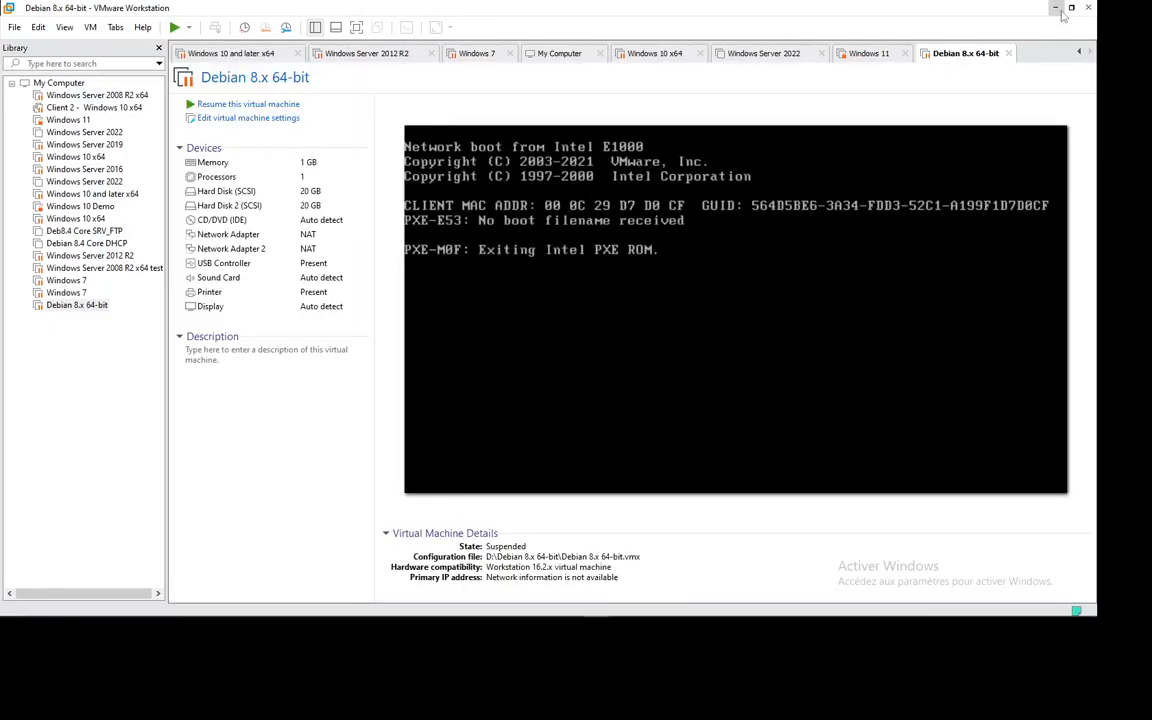
pyautogui.click(1056, 7)
# Compress the suspended machine's Debian 8.x 64-bit folder on Labs (D:) into "Debian 8.x 64-bit.7z" with 7-Zip
pyautogui.rightClick(256, 197)
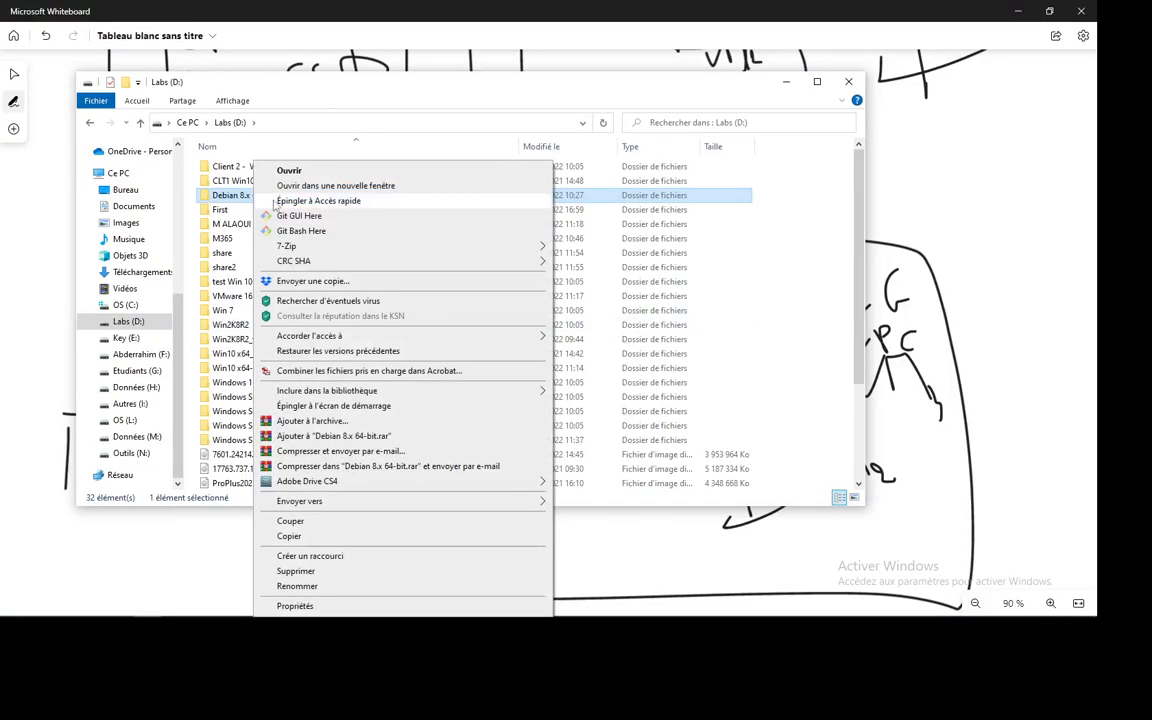
pyautogui.moveTo(494, 249)
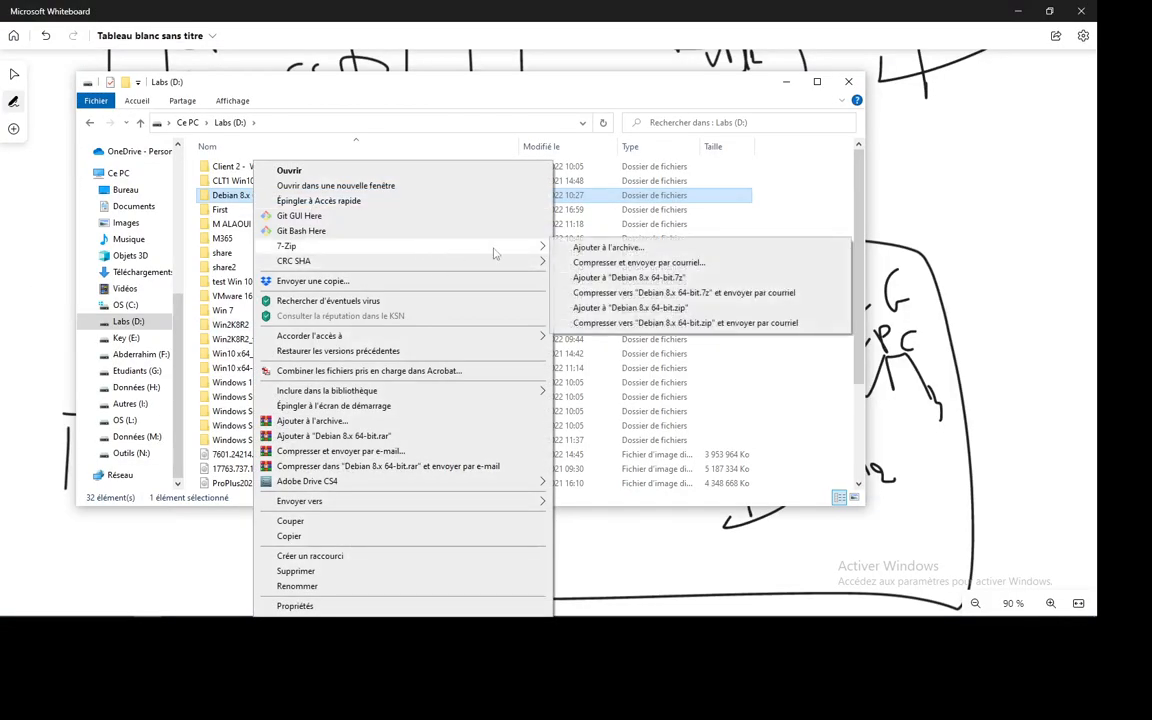
pyautogui.click(628, 279)
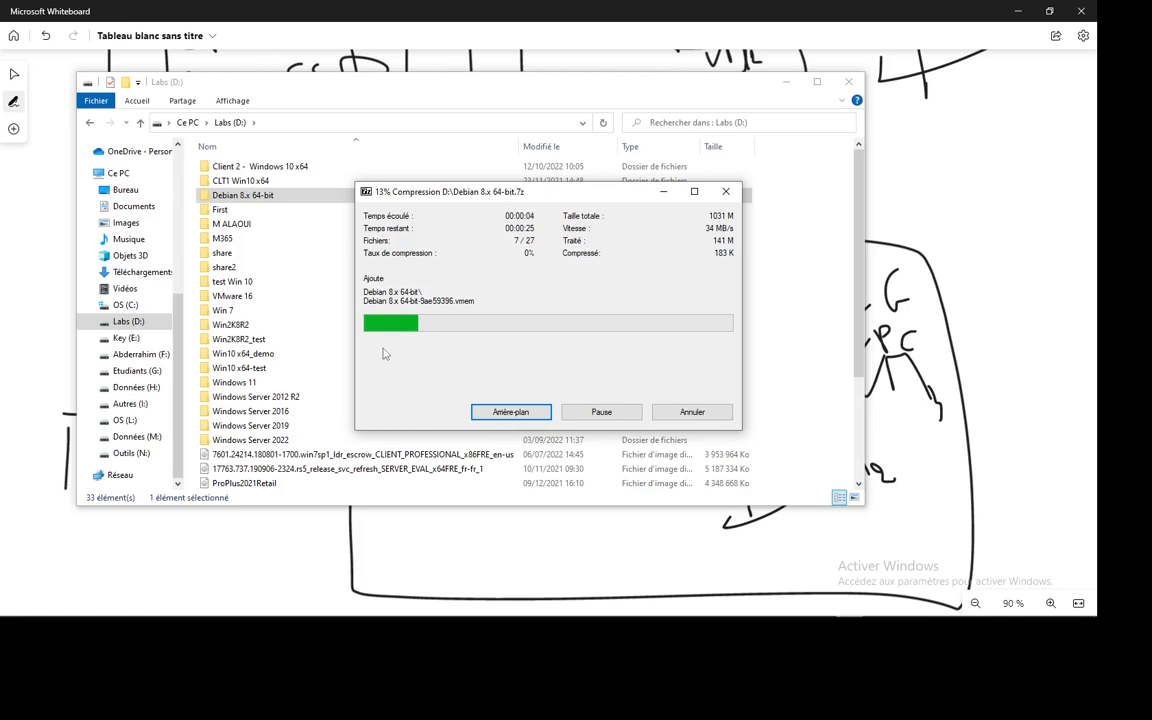
pyautogui.moveTo(1095, 616)
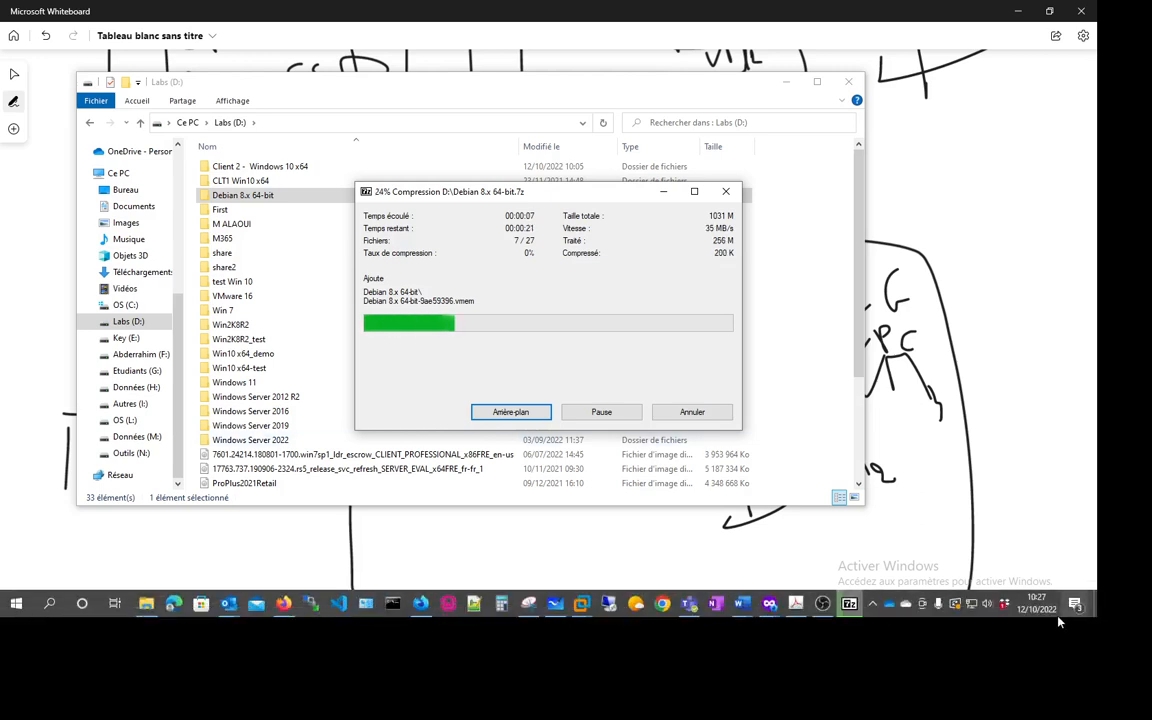
pyautogui.click(873, 604)
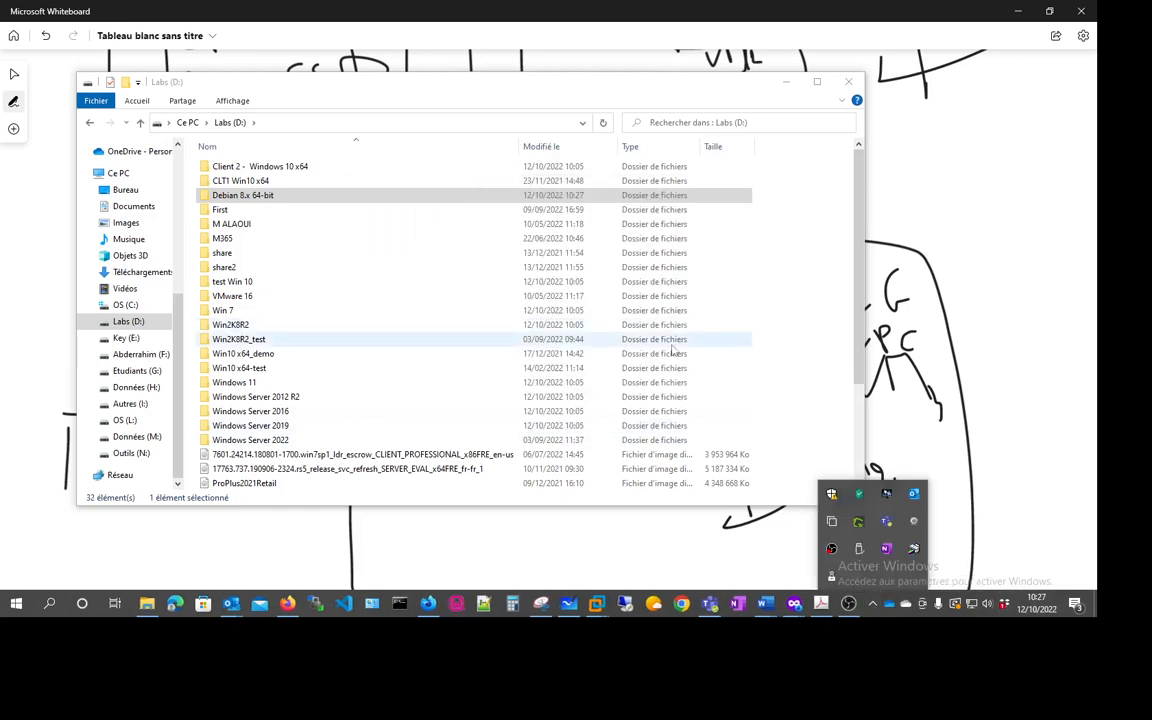
# Extract "Debian 8.x 64-bit.7z" on Labs (D:) into a folder named "Debian 8.4" with 7-Zip
pyautogui.scroll(-3, 762, 304)
pyautogui.click(243, 482)
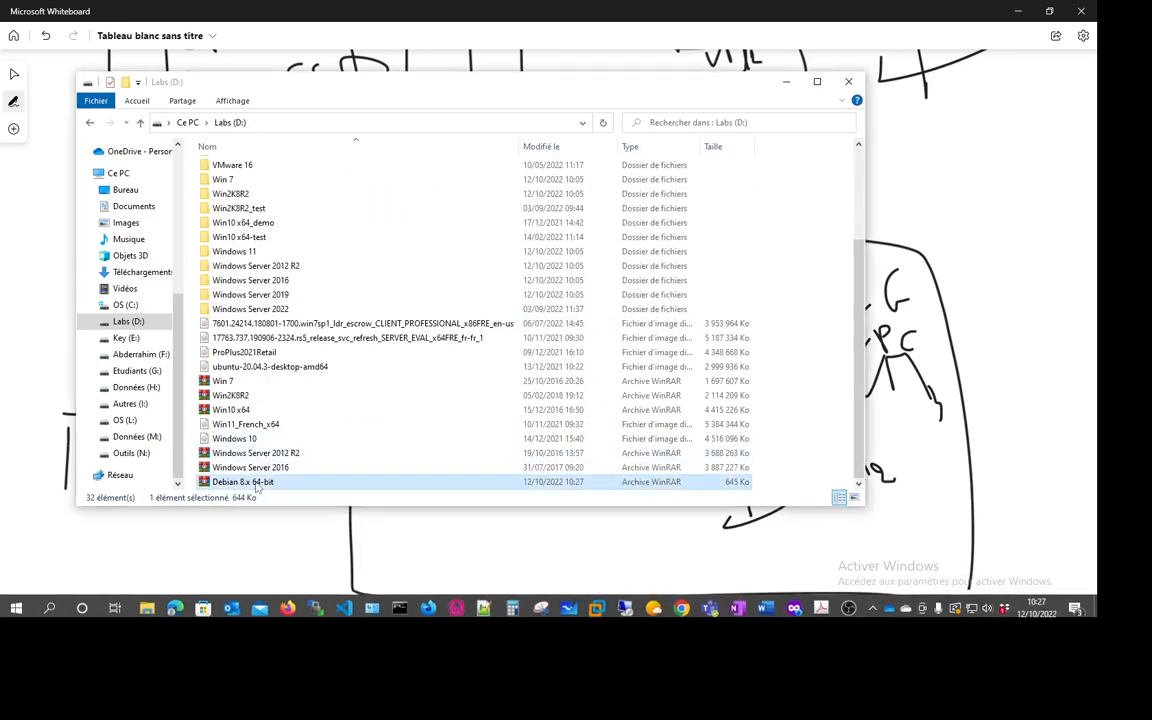
pyautogui.rightClick(256, 483)
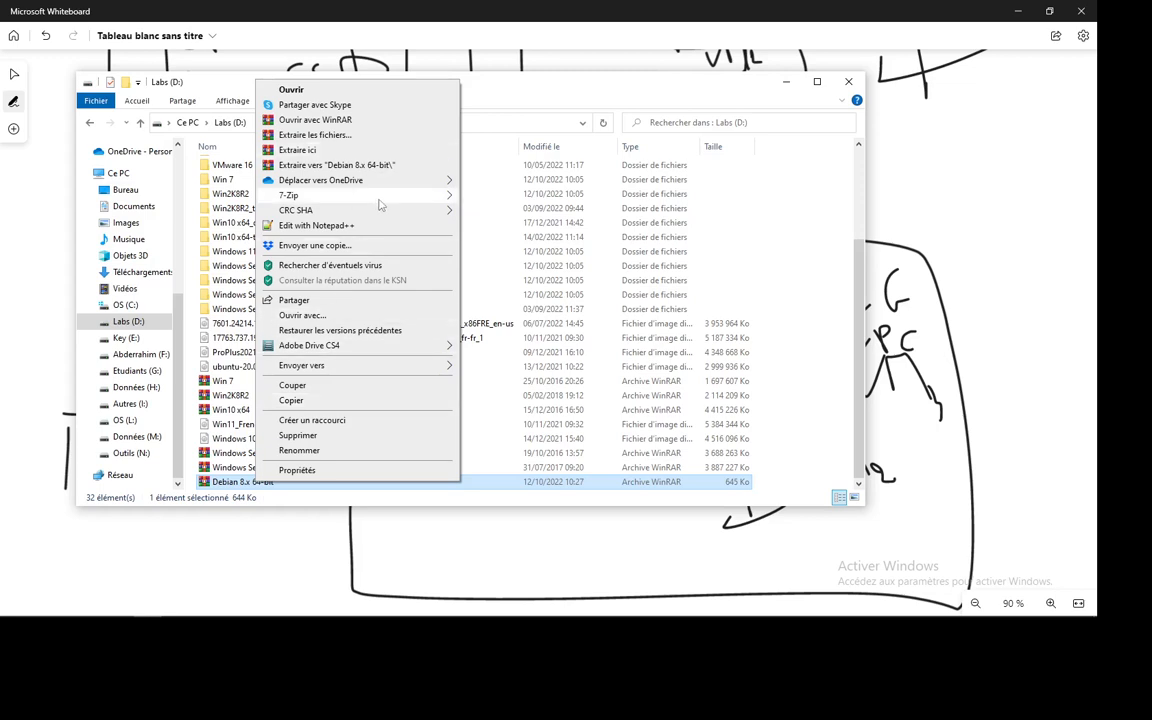
pyautogui.moveTo(380, 197)
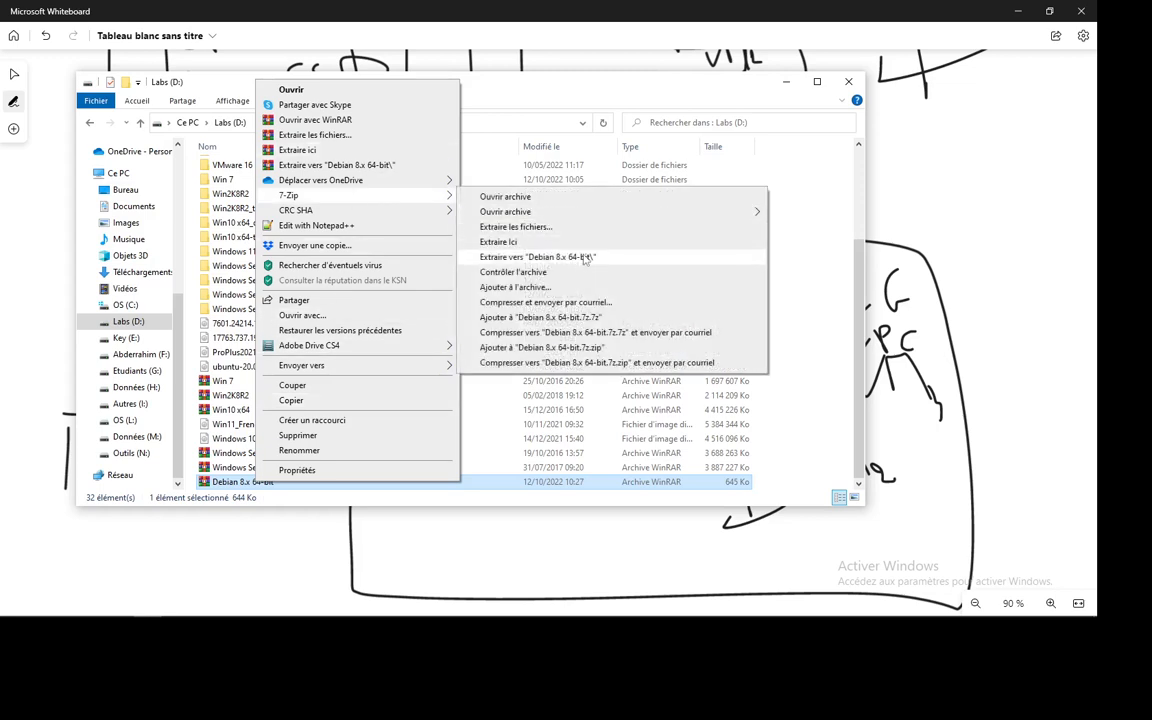
pyautogui.click(552, 227)
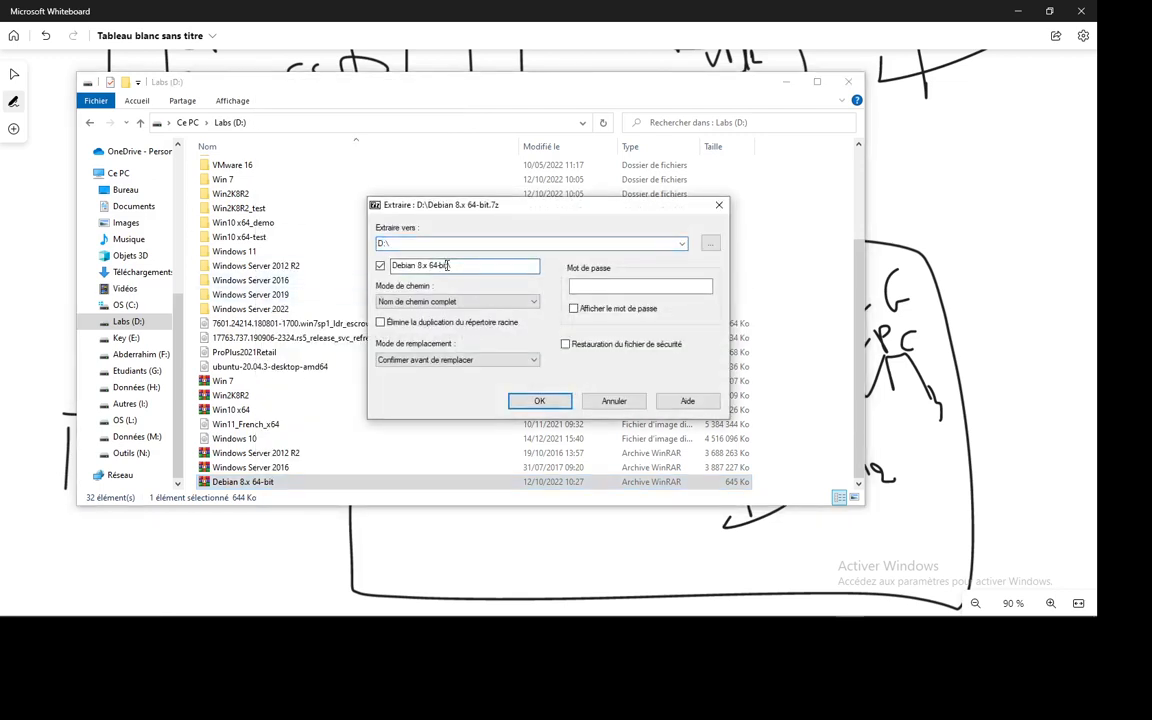
pyautogui.moveTo(449, 265)
pyautogui.mouseDown()
pyautogui.moveTo(390, 265)
pyautogui.moveTo(431, 266)
pyautogui.mouseUp()
pyautogui.press('Return')
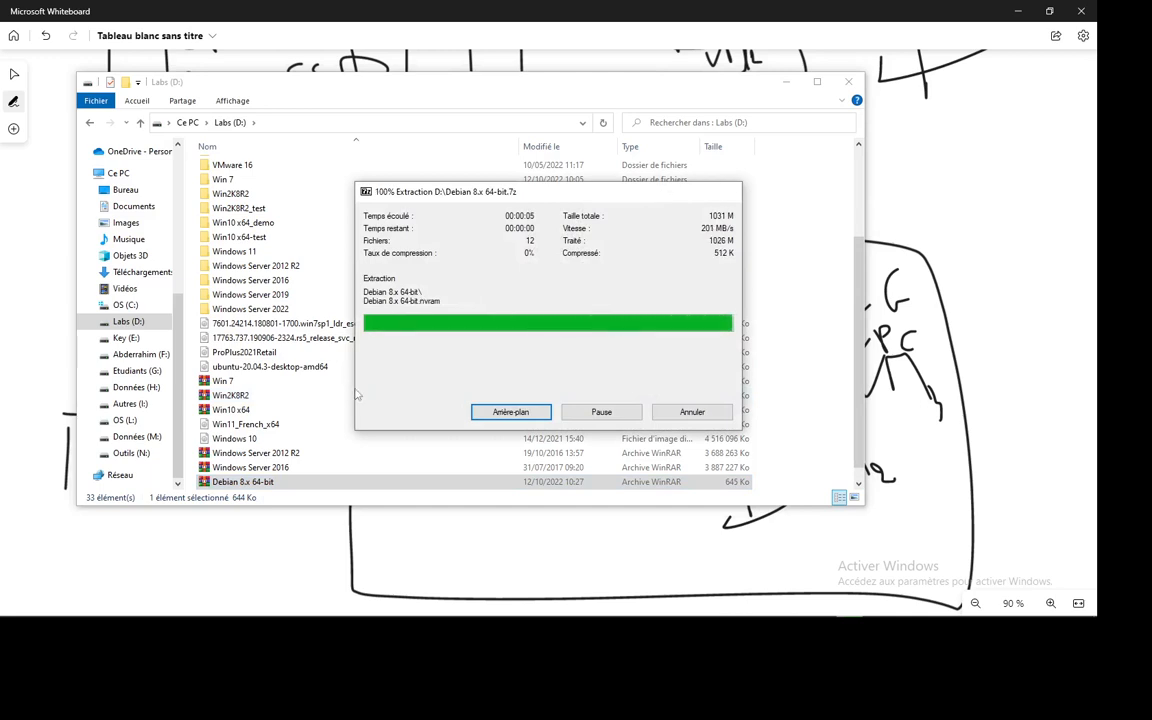
# Open the extracted virtual machine file from D:\Debian 8.4\Debian 8.x 64-bit in VMware Workstation
pyautogui.scroll(3, 327, 245)
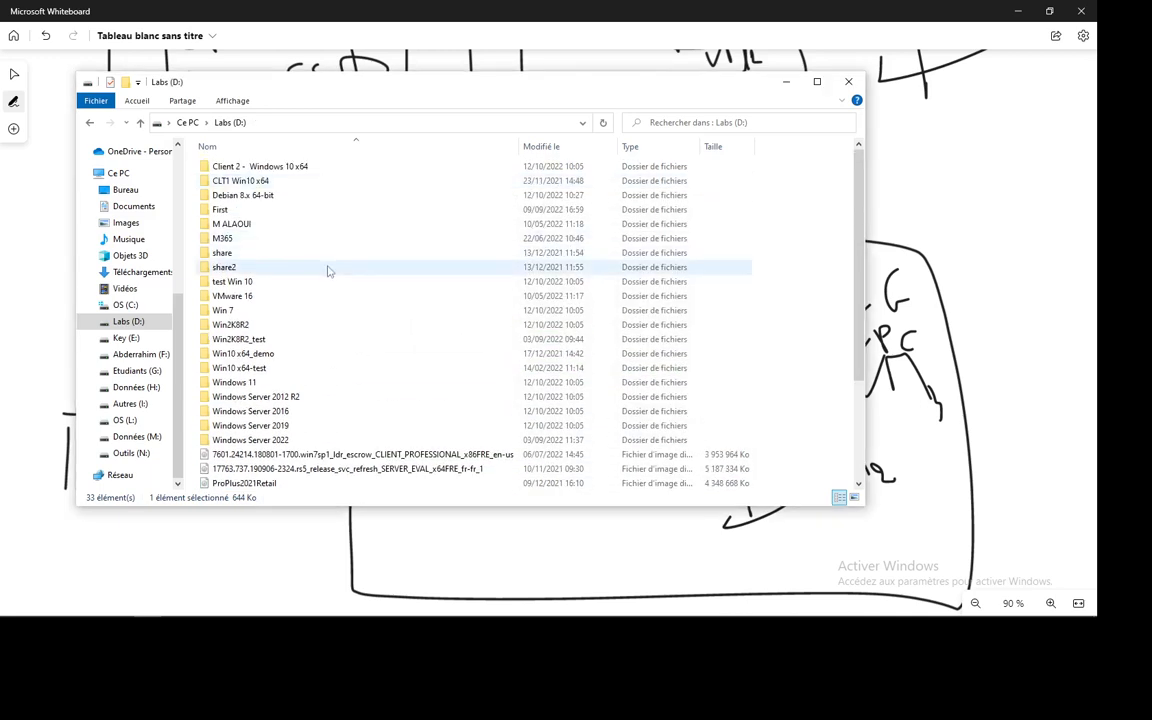
pyautogui.scroll(-3, 320, 362)
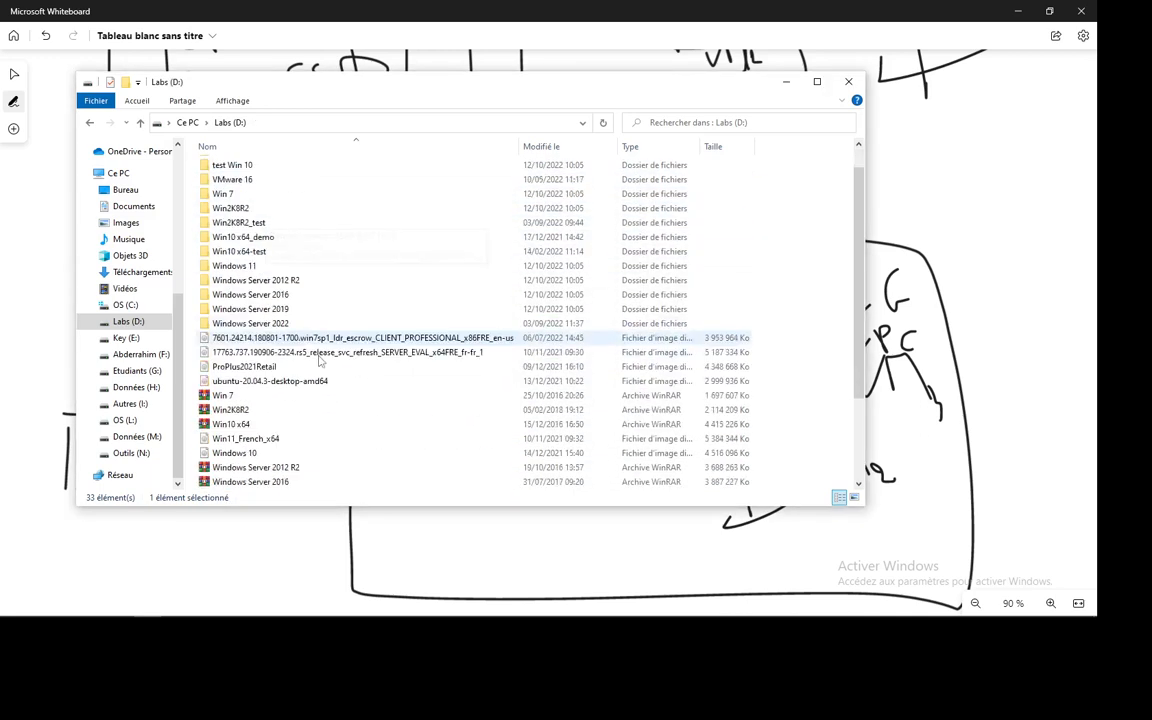
pyautogui.scroll(-1, 320, 362)
pyautogui.doubleClick(226, 478)
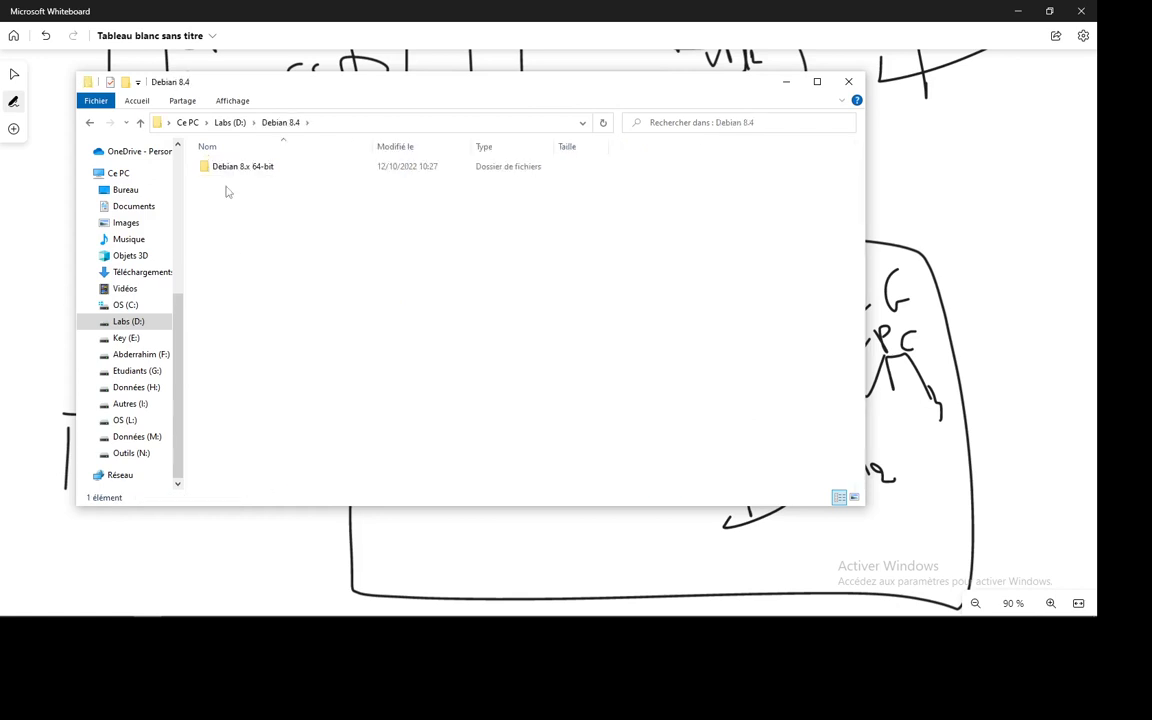
pyautogui.click(238, 170)
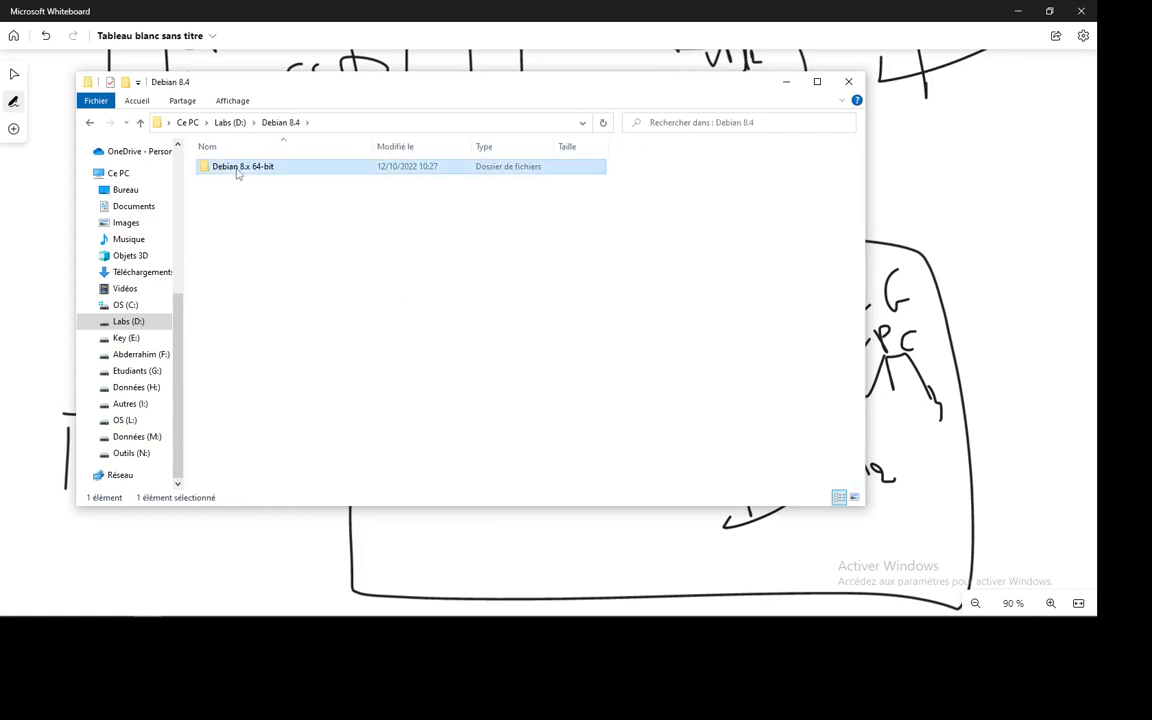
pyautogui.doubleClick(292, 171)
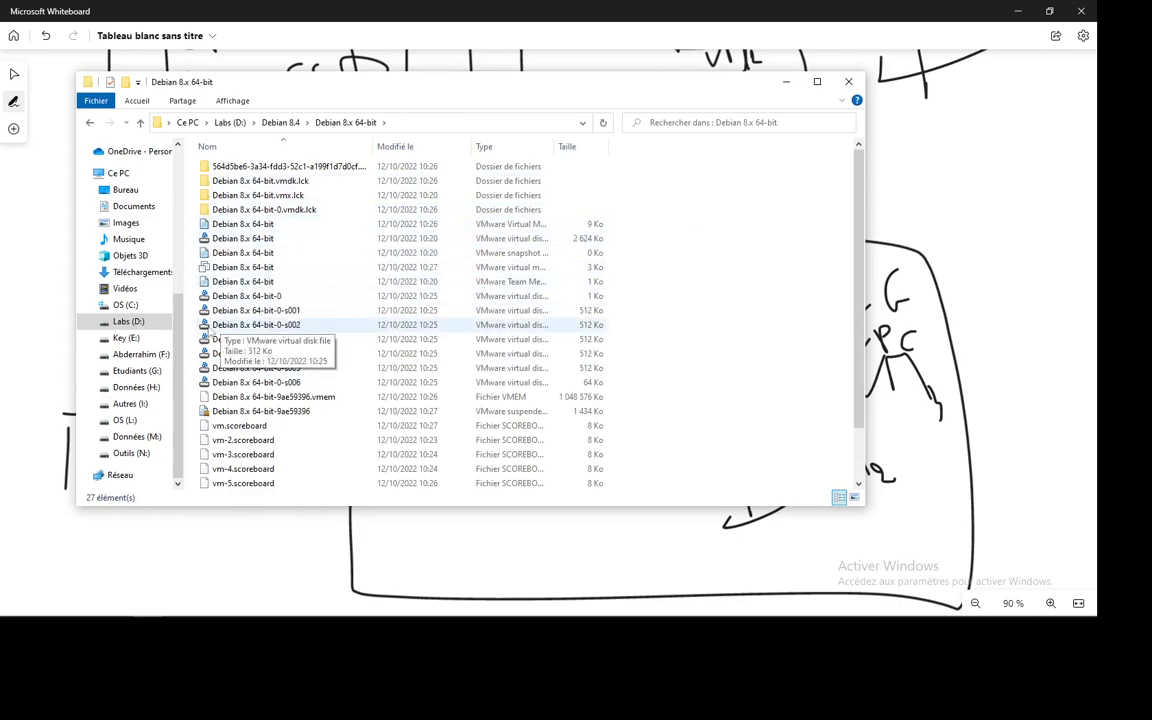
pyautogui.click(240, 267)
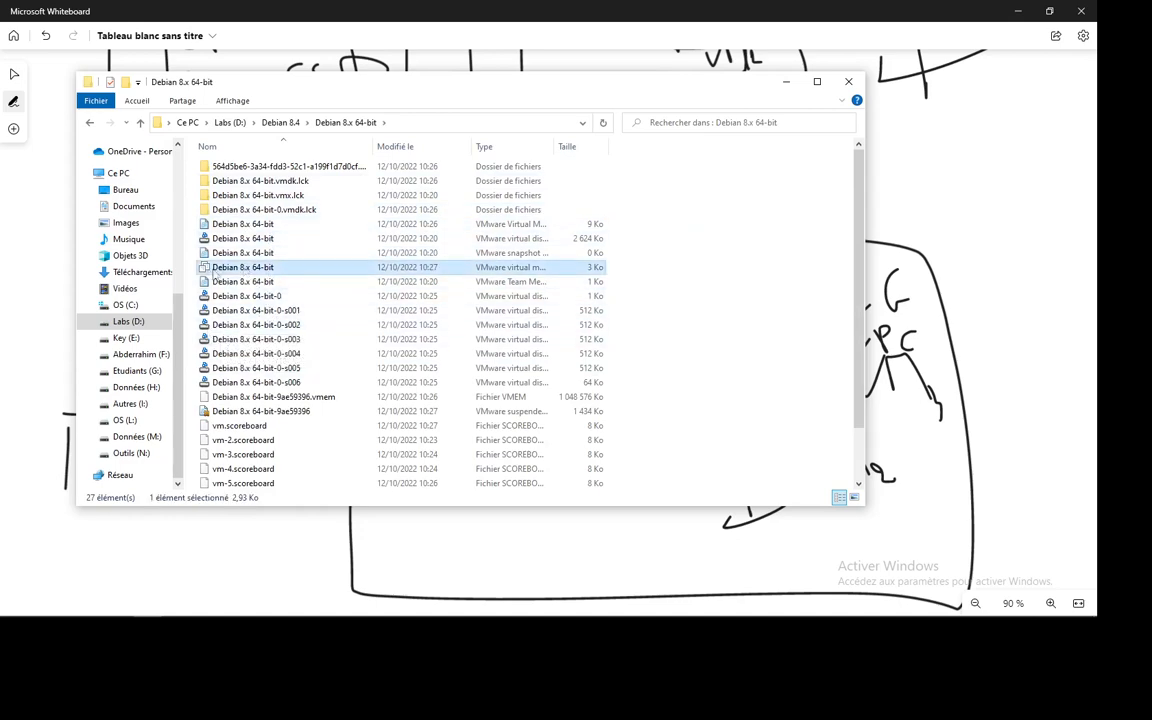
pyautogui.doubleClick(245, 268)
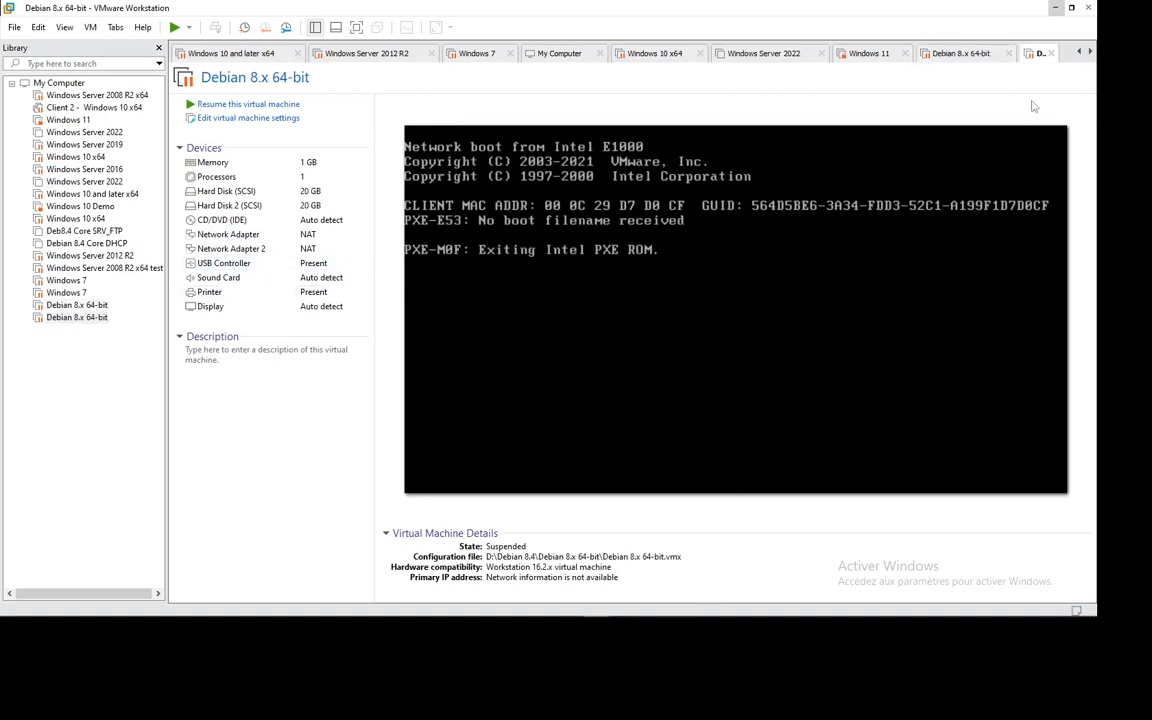
# Resume the extracted Debian 8.x 64-bit virtual machine, declaring that it was copied
pyautogui.click(1089, 52)
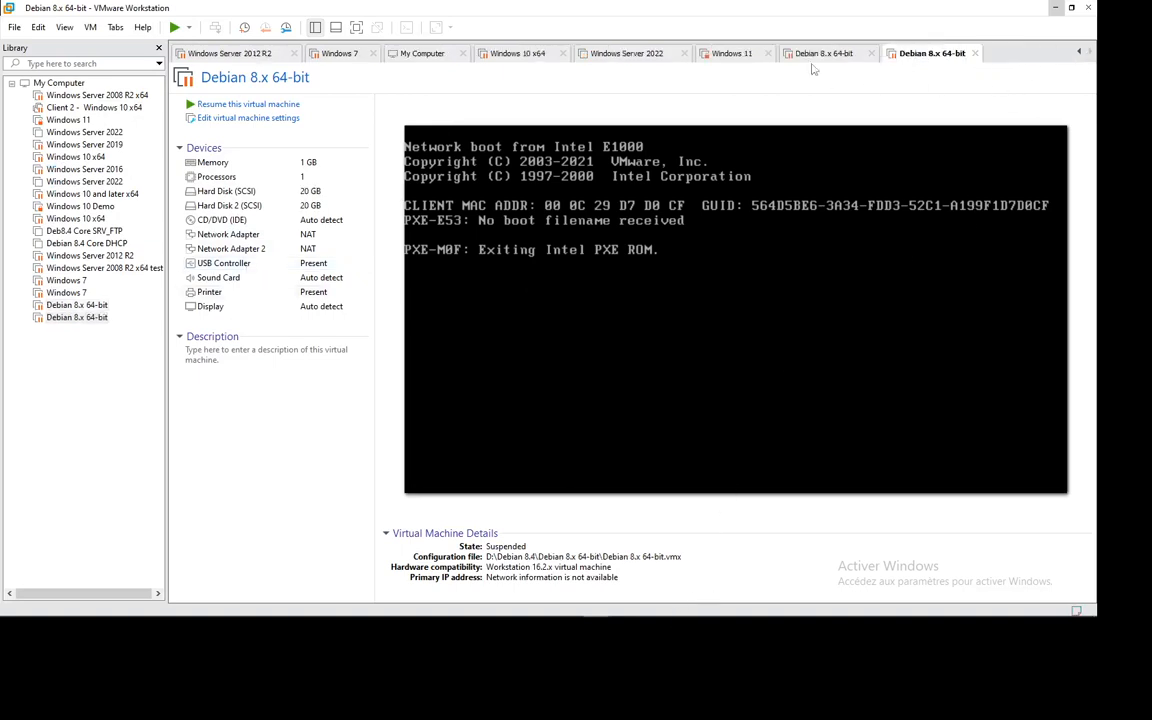
pyautogui.click(285, 104)
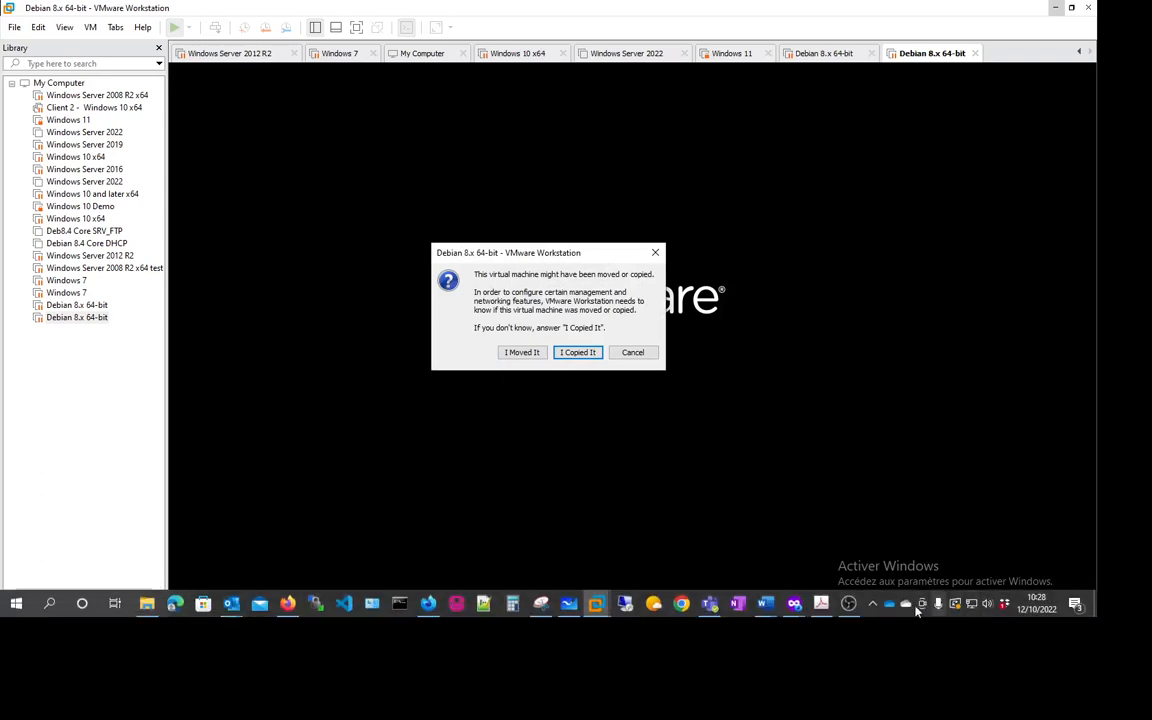
pyautogui.click(875, 604)
pyautogui.click(742, 448)
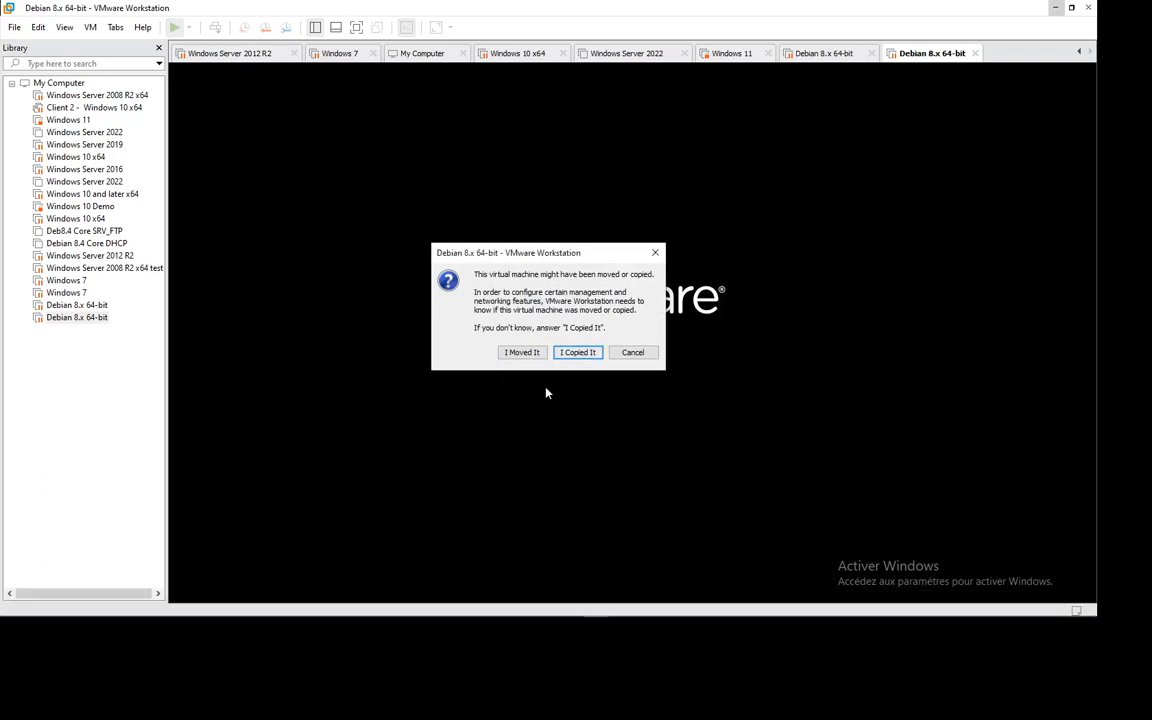
pyautogui.click(578, 352)
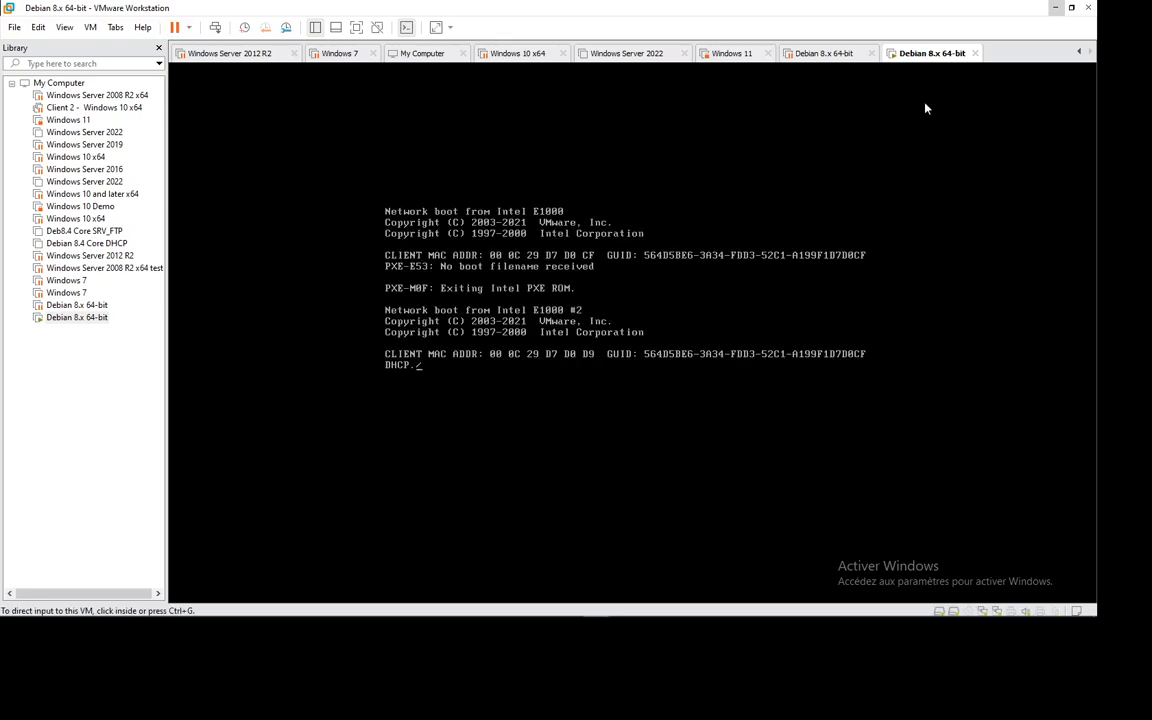
# Compare the original Debian 8.x 64-bit virtual machine with its extracted copy
pyautogui.click(823, 56)
pyautogui.click(930, 56)
pyautogui.click(825, 55)
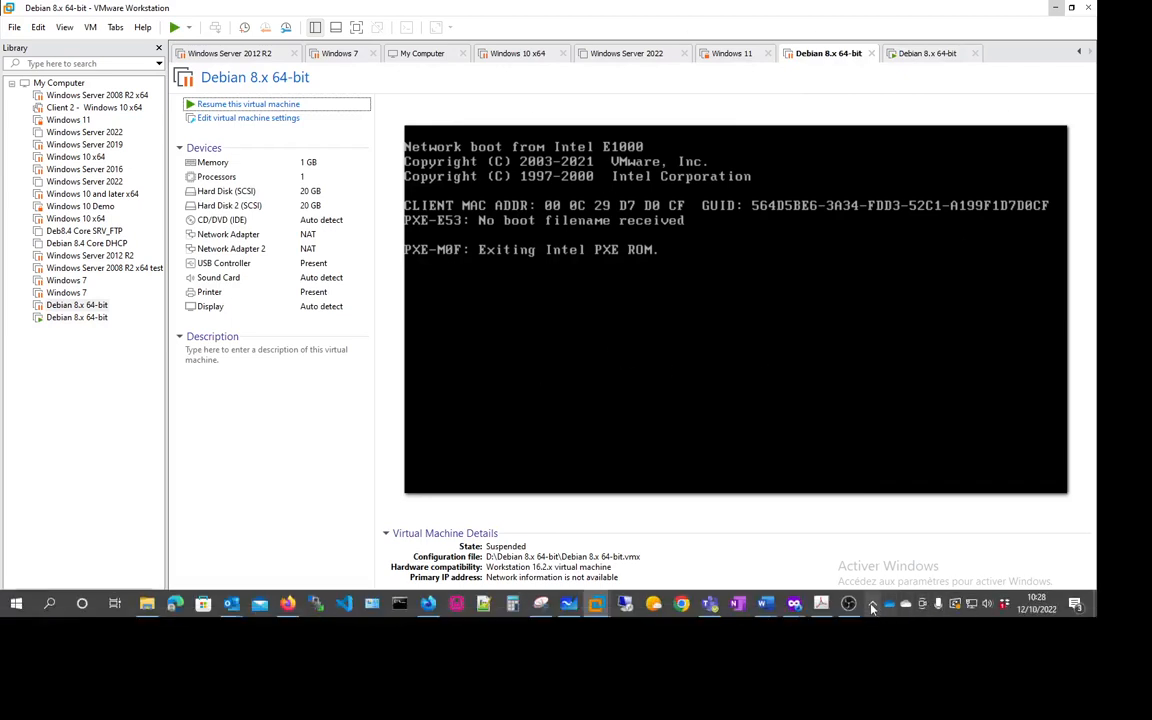
pyautogui.click(872, 604)
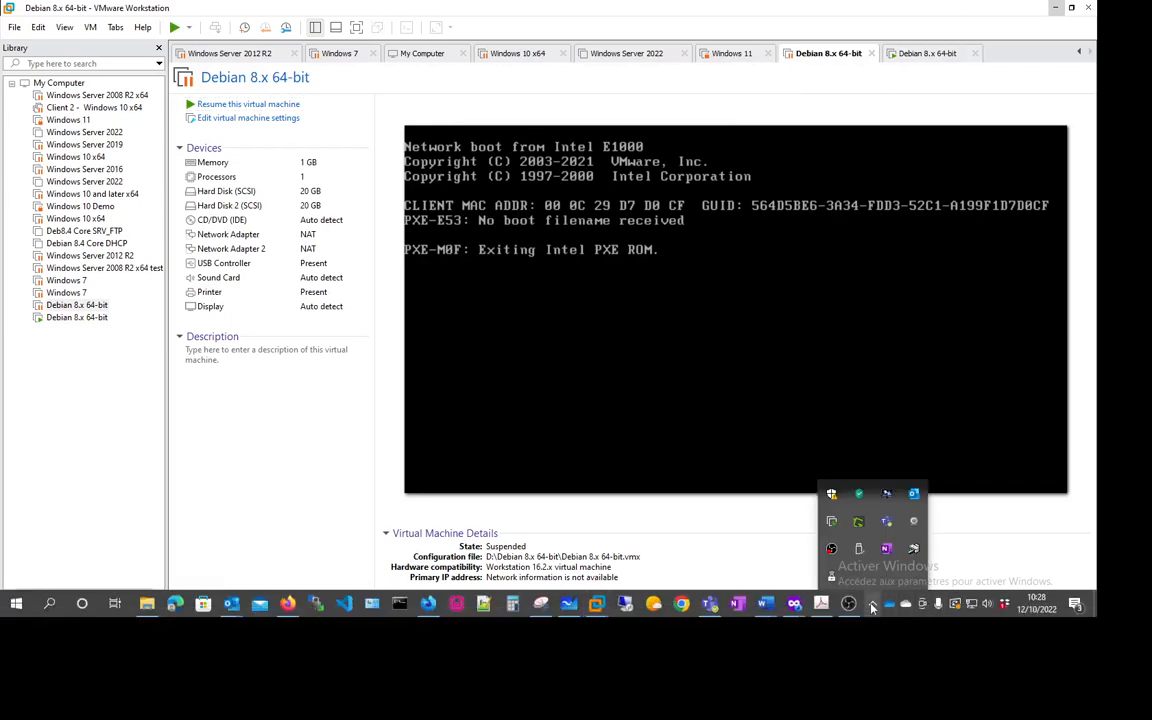